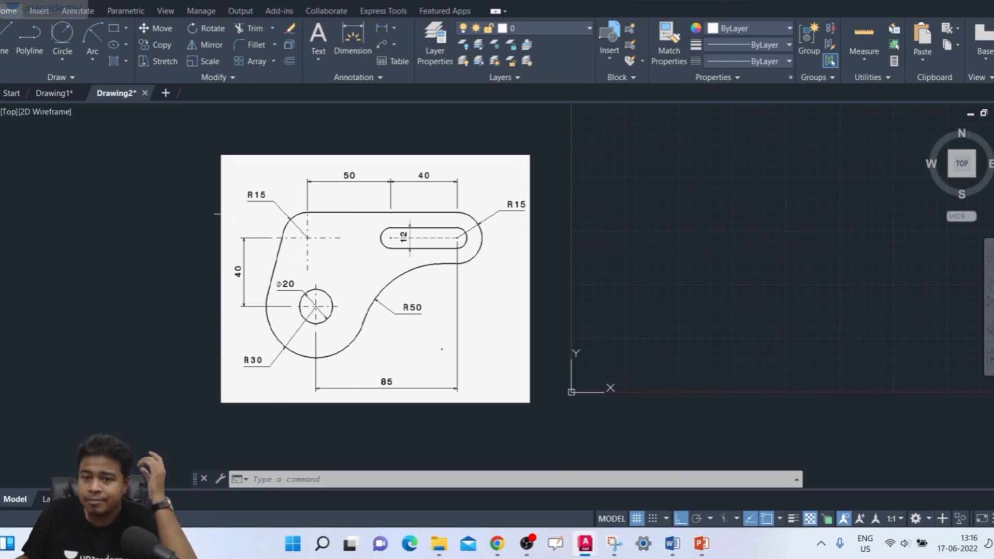
- Draw a circle of radius 30 in the empty area beside the reference drawing
scroll(493, 234, "up", 4)
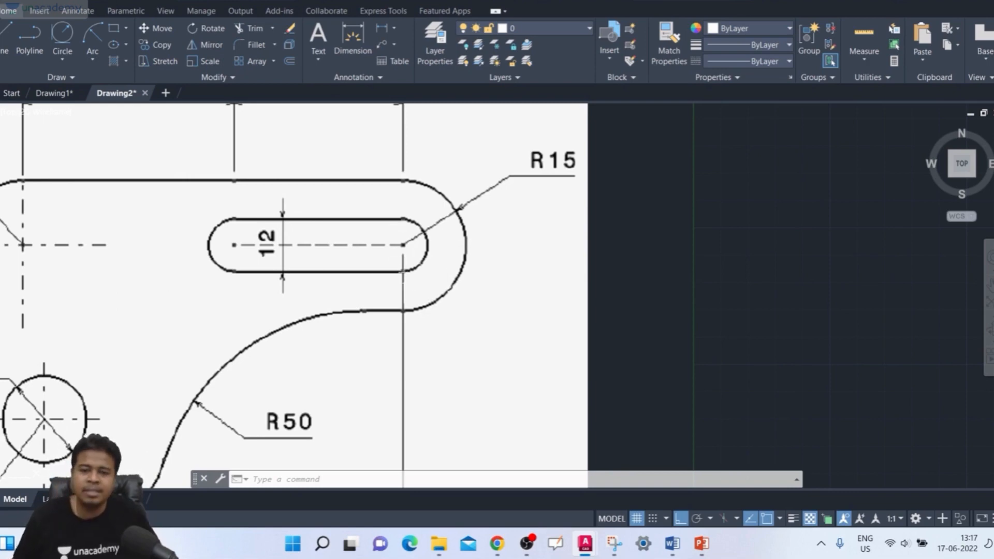
scroll(424, 298, "down", 6)
scroll(427, 298, "up", 6)
scroll(426, 292, "down", 4)
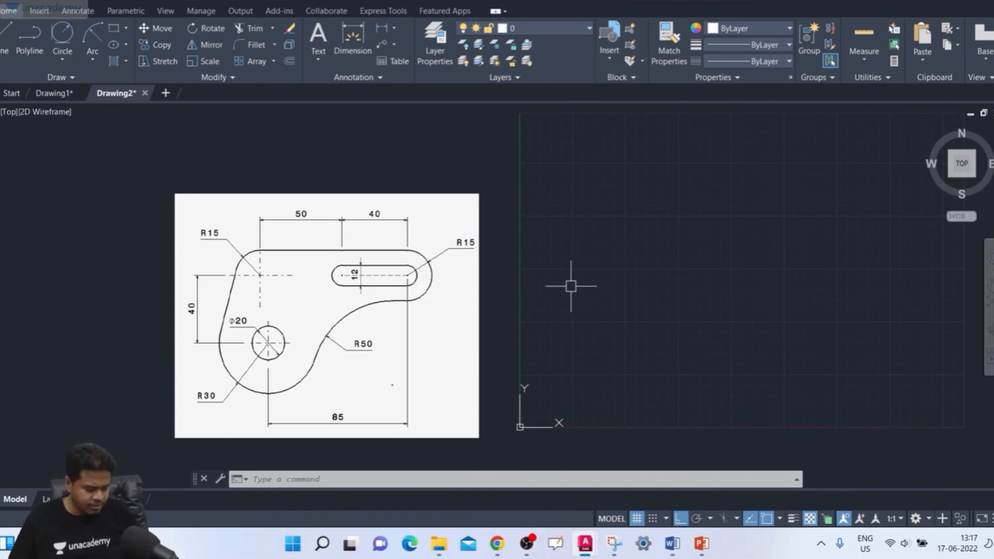
type("c")
key("Return")
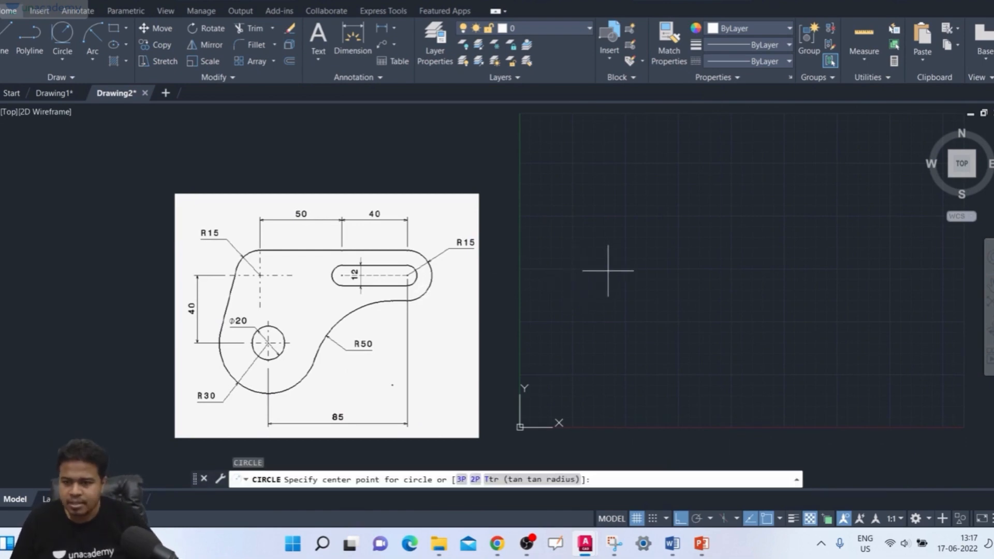
left_click(619, 330)
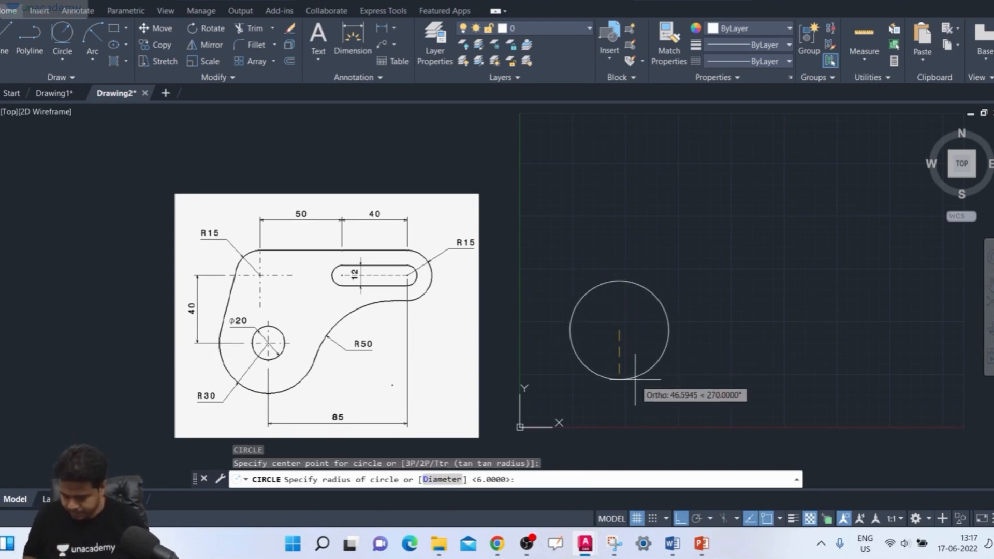
type("30")
key("Return")
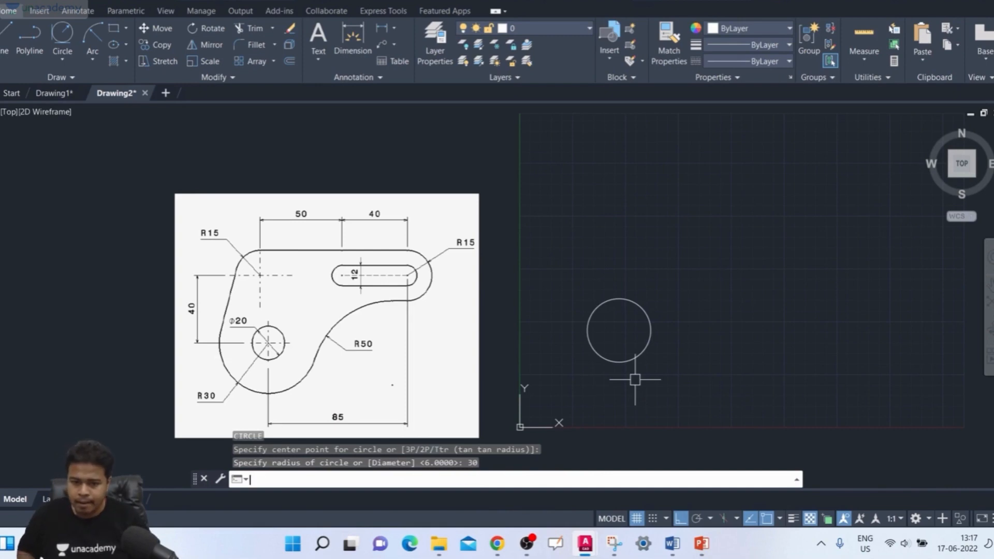
- Draw a concentric circle of diameter 20 inside the R30 circle, sharing its centre
key("Return")
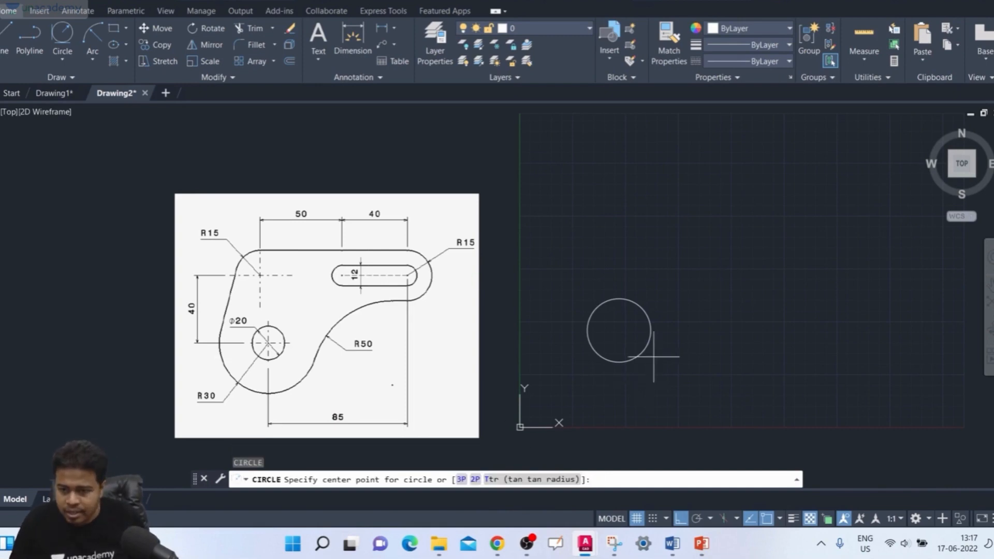
left_click(619, 331)
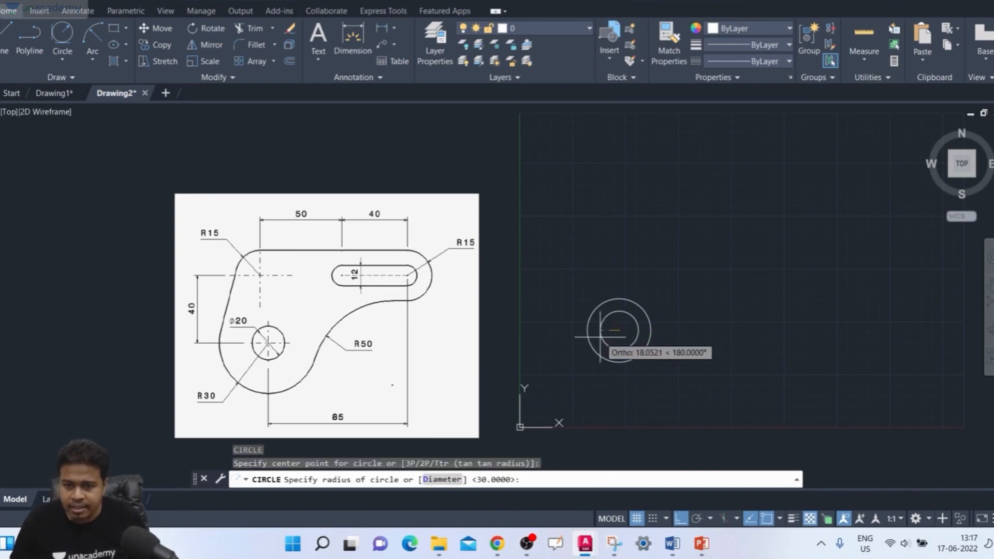
left_click(441, 479)
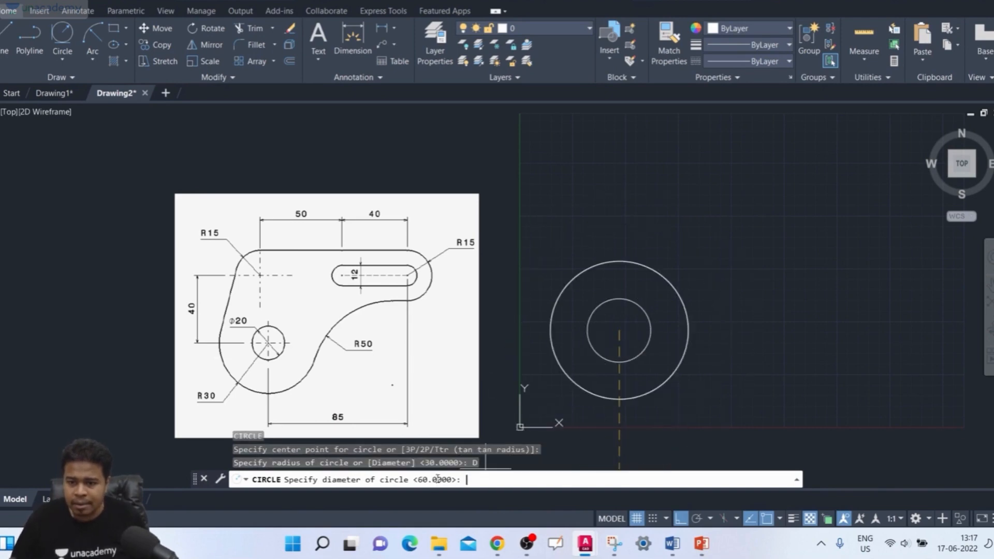
type("20")
key("Return")
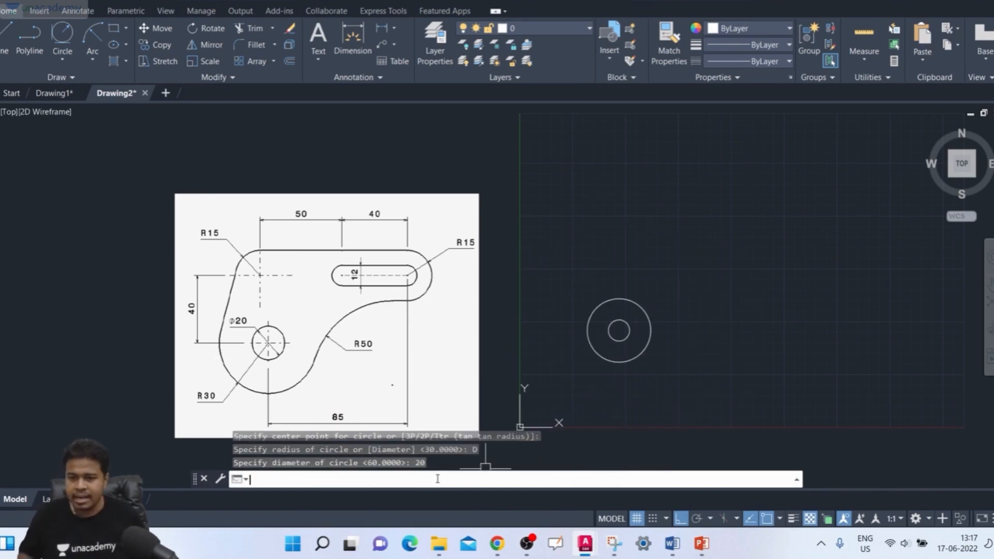
- Examine the reference drawing for the position of the slot and rounded corners relative to the round hole
scroll(607, 344, "up", 2)
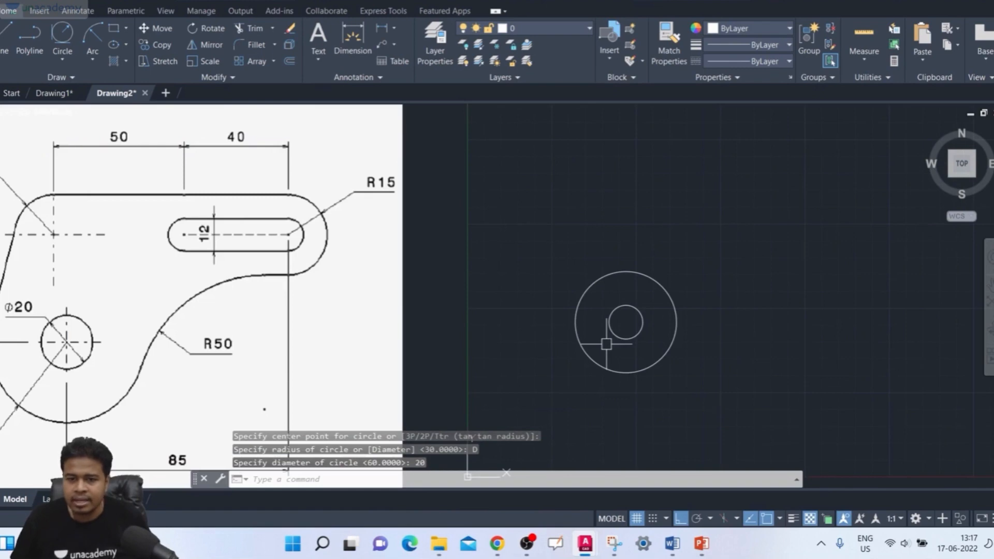
middle_click_drag(607, 344, 631, 354)
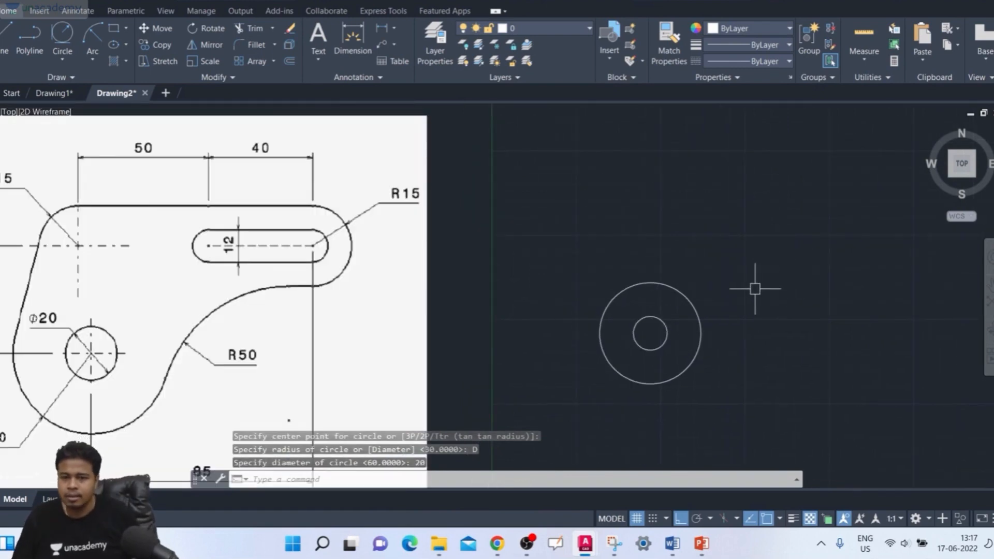
middle_click_drag(755, 289, 744, 291)
middle_click_drag(209, 264, 441, 260)
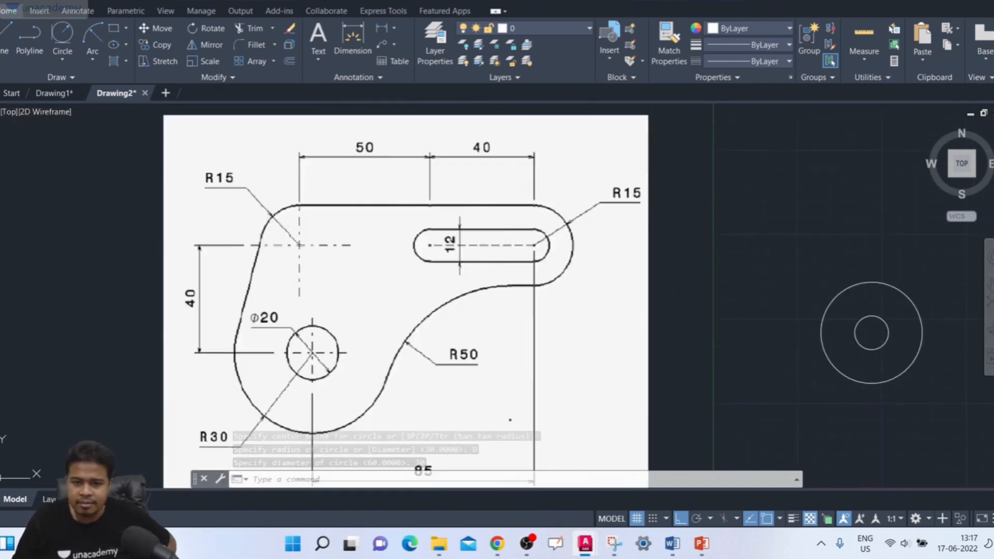
scroll(293, 234, "up", 2)
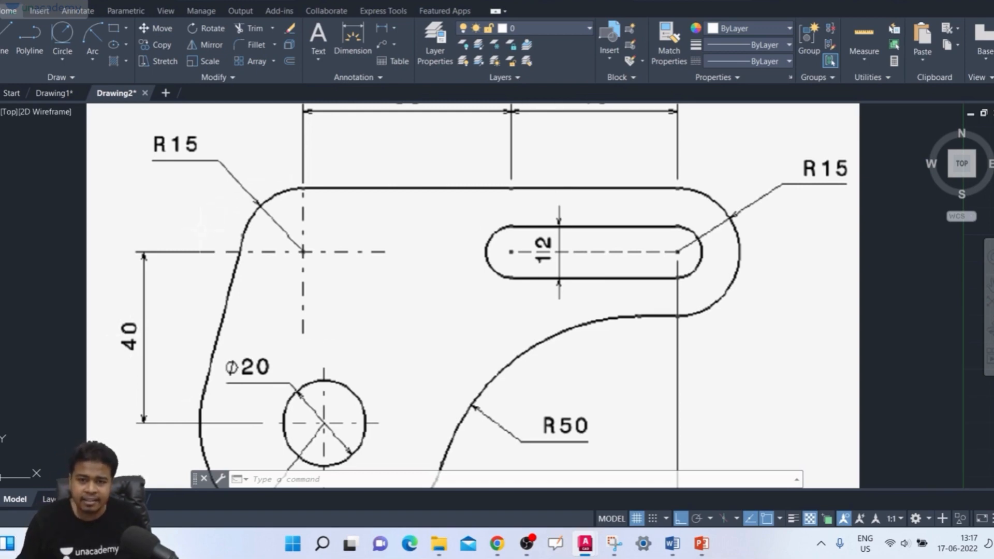
scroll(203, 230, "down", 2)
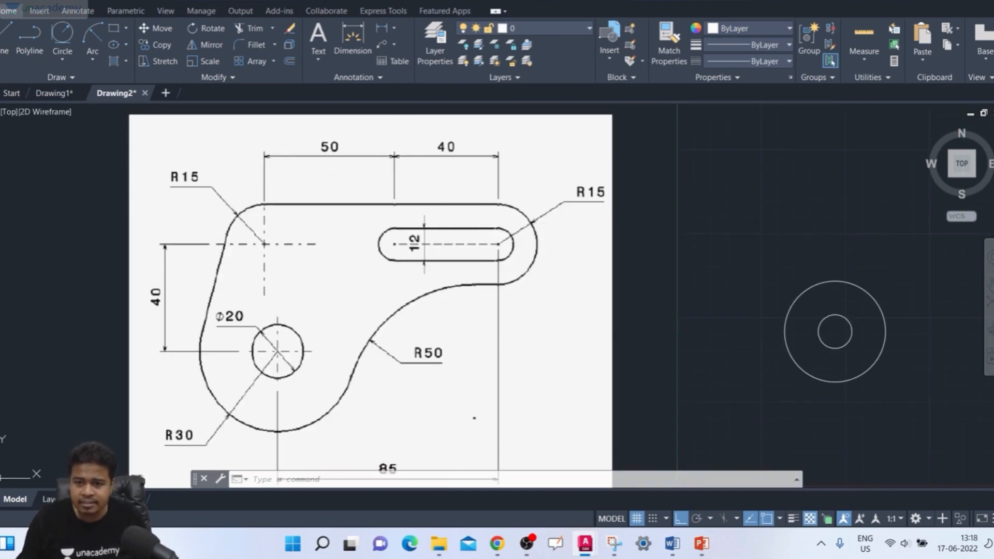
mouse_move(711, 278)
middle_mouse_down()
mouse_move(591, 264)
mouse_move(541, 275)
mouse_move(572, 265)
middle_mouse_up()
scroll(591, 263, "down", 2)
scroll(543, 275, "up", 1)
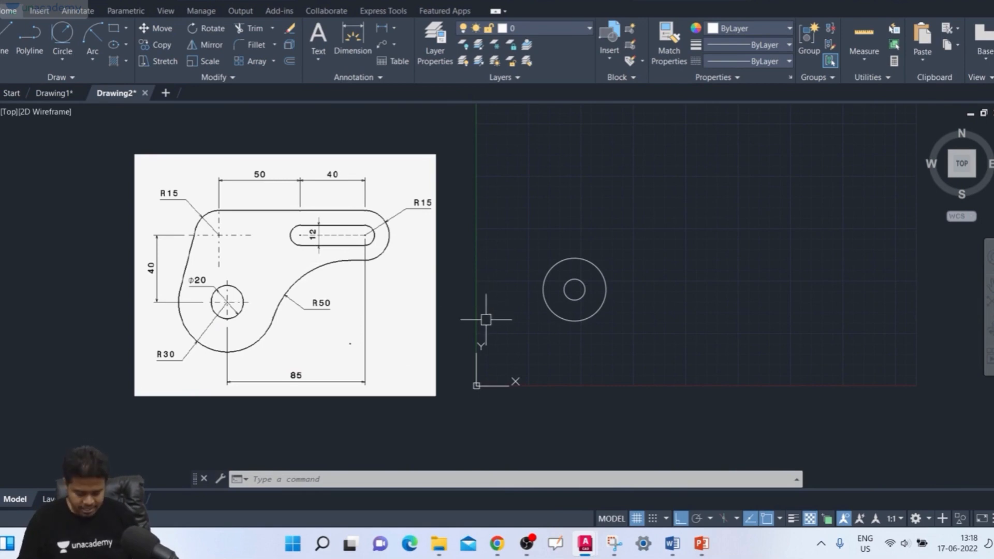
- Draw a horizontal line 85 units long to the right from the centre of the concentric circles
type("l")
key("Return")
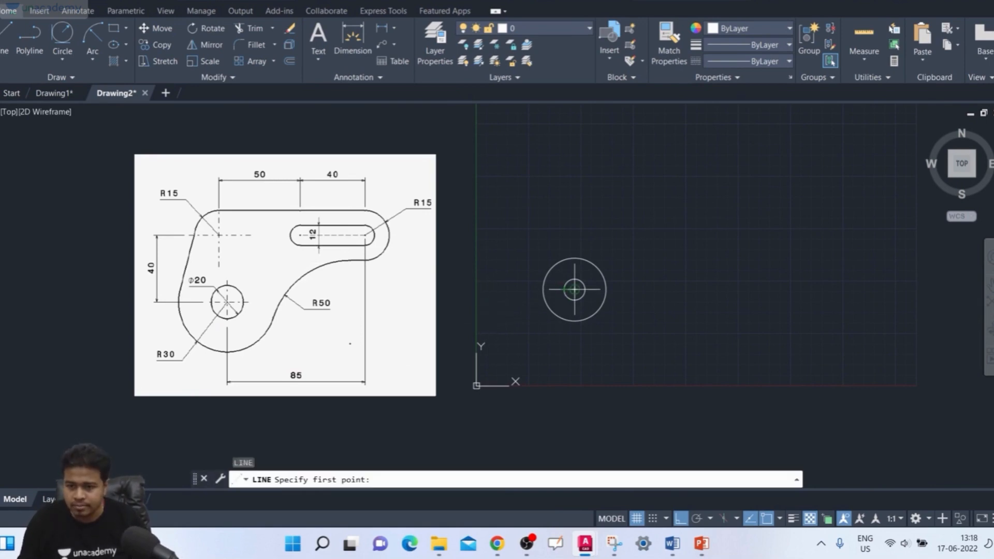
left_click(574, 289)
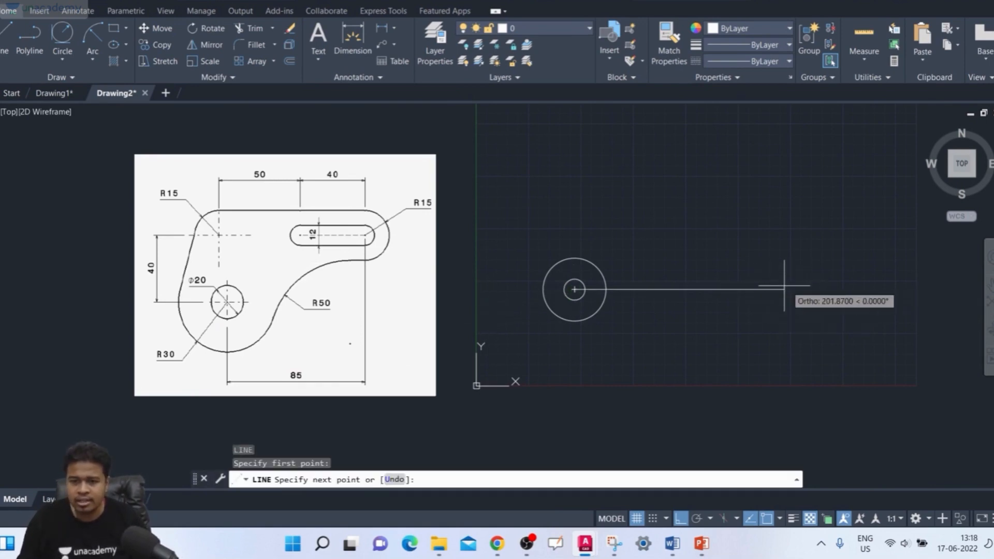
type("85")
key("Return")
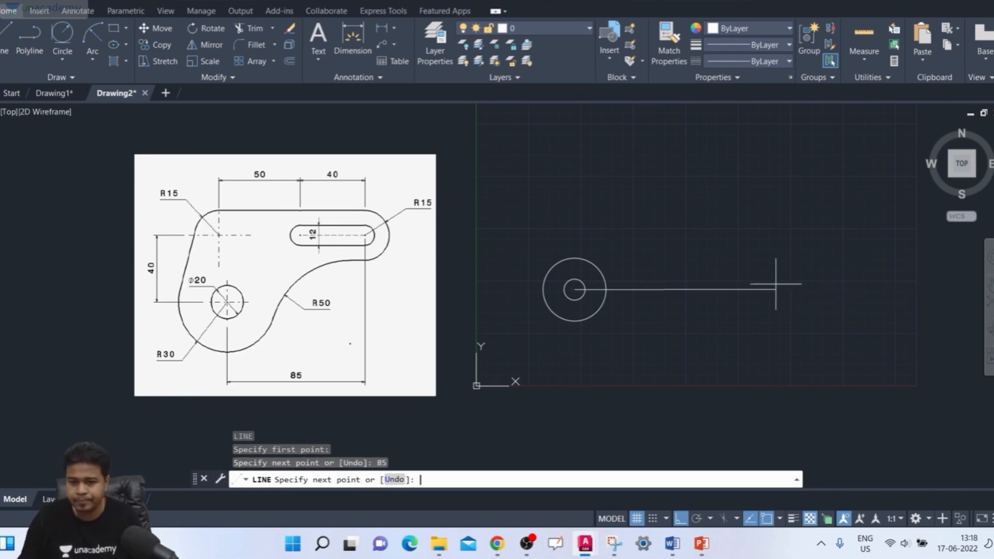
middle_click_drag(705, 204, 708, 198)
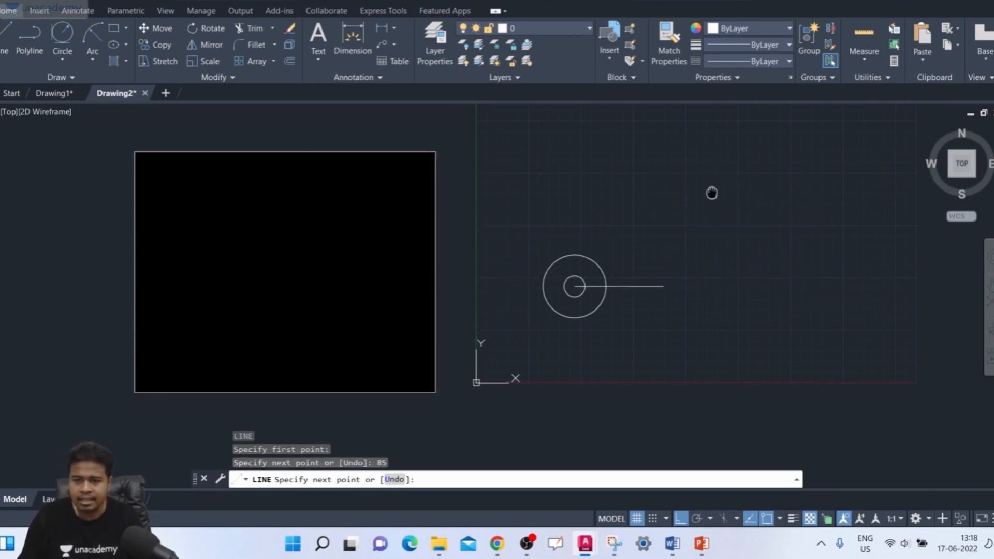
type("4")
key("Return")
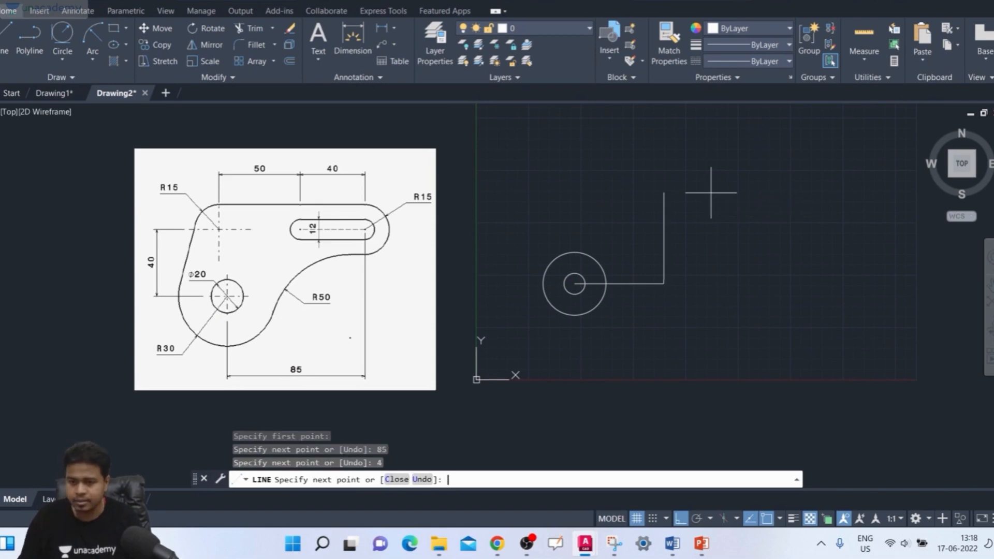
key("Return")
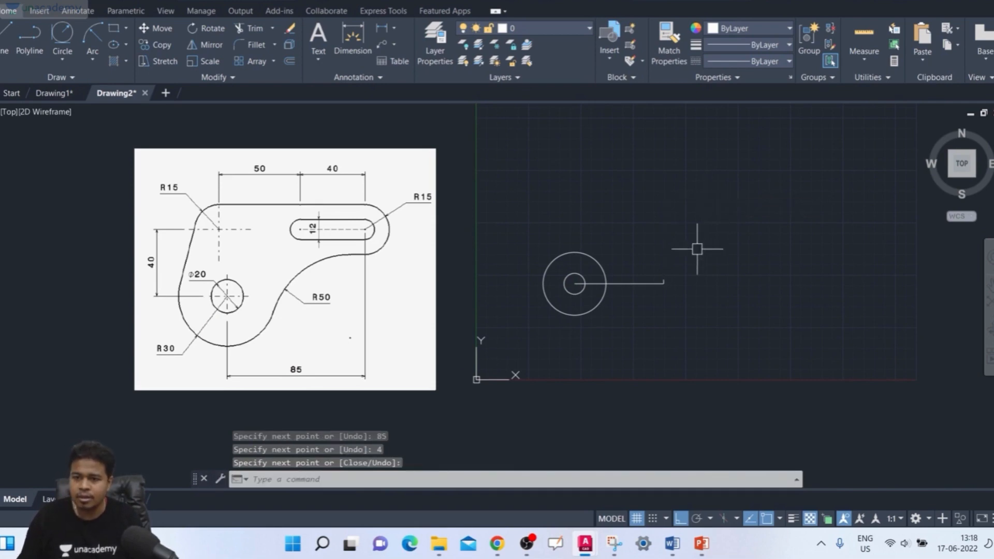
scroll(670, 275, "up", 5)
key("Escape")
left_click(660, 276)
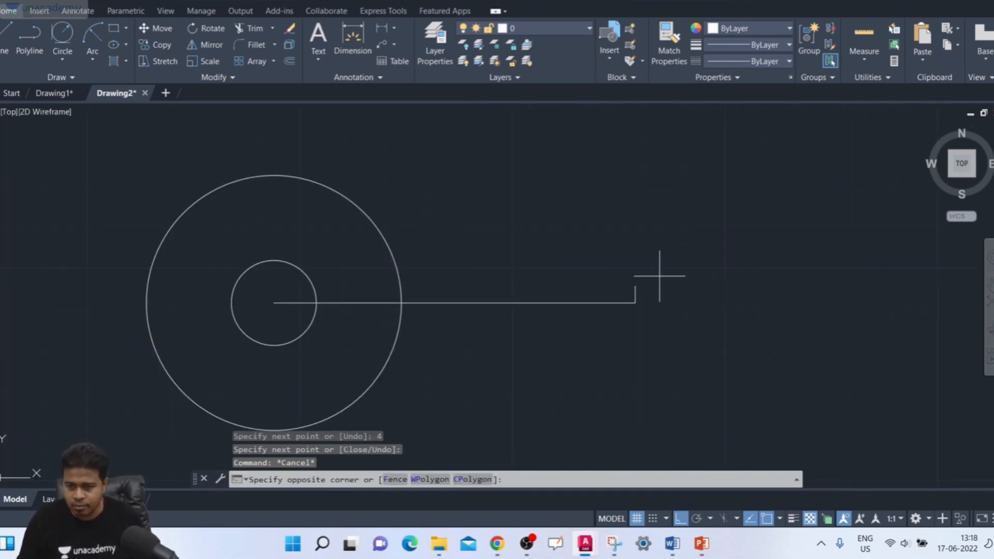
left_click(633, 284)
key("Delete")
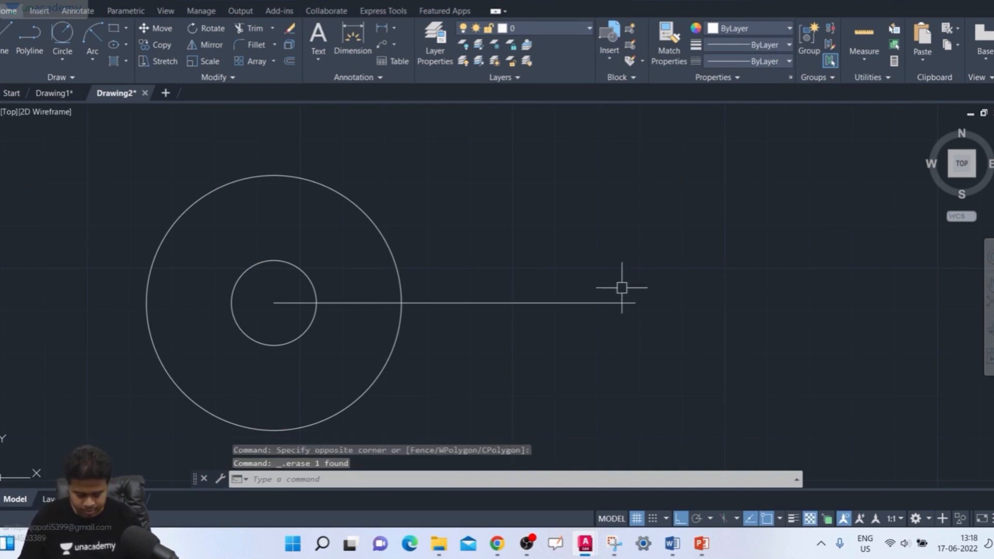
- Draw a vertical line 40 units upward from the right end of the horizontal line
type("1")
key("Return")
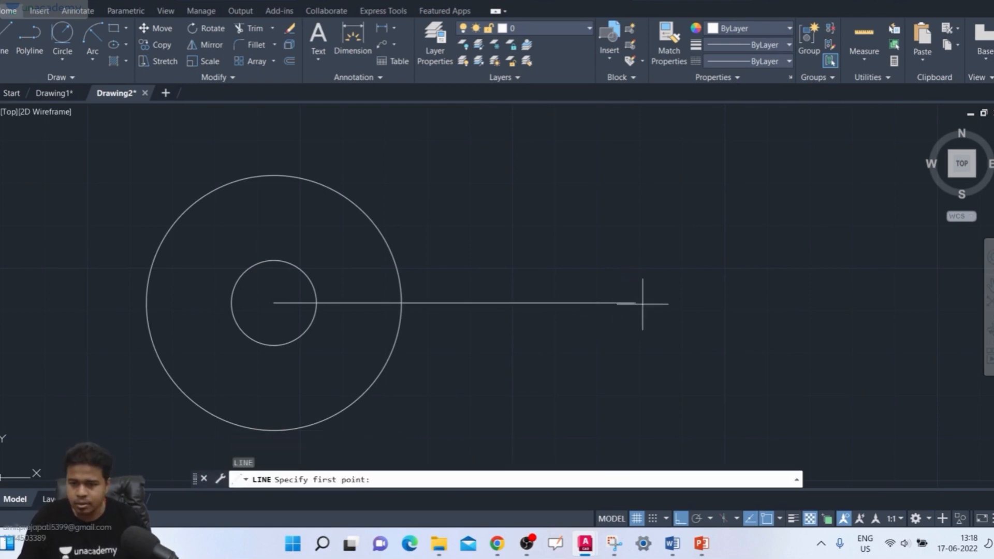
left_click(634, 302)
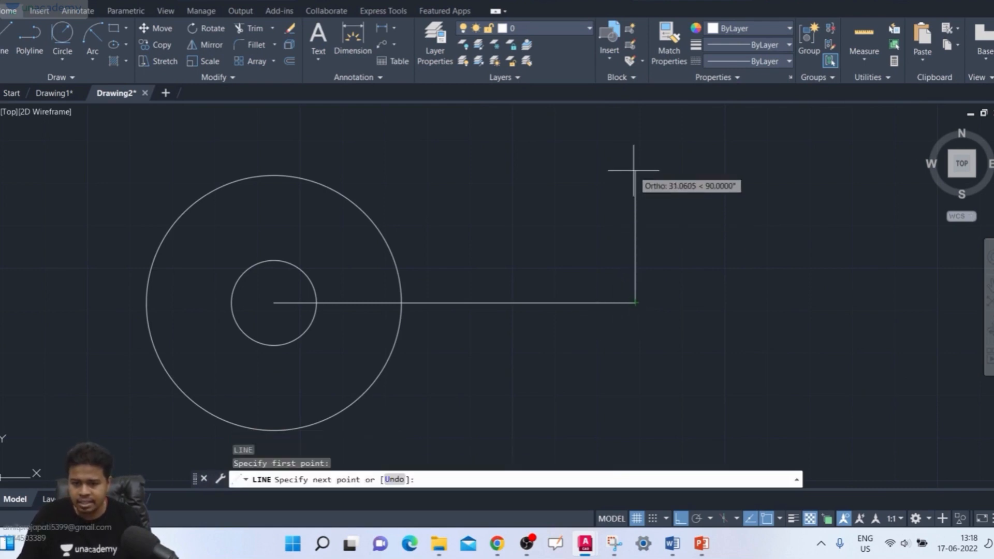
type("40")
key("Return")
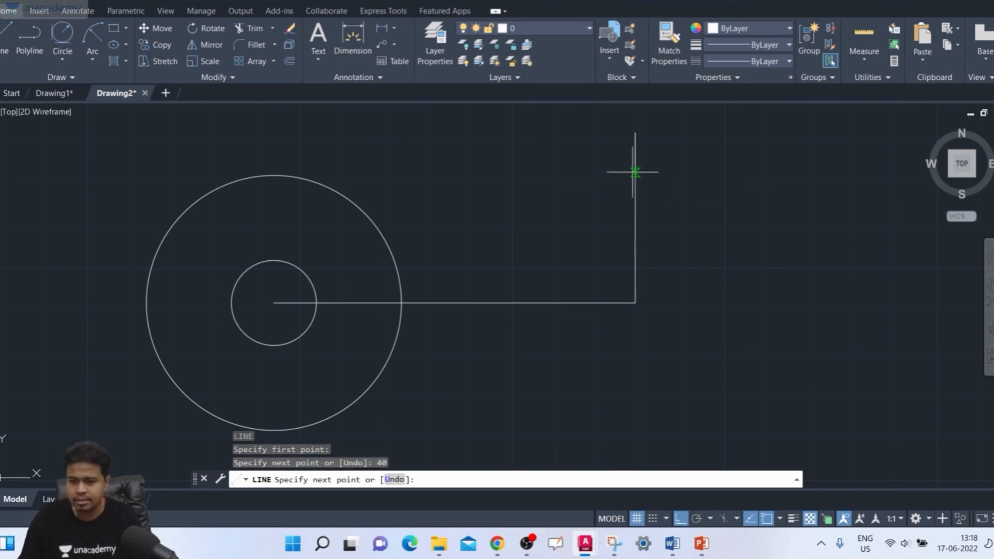
key("Return")
- Examine the reference drawing's slot and outer arc dimensions around the point located 85 across and 40 up
scroll(604, 319, "down", 2)
middle_click_drag(596, 316, 809, 282)
scroll(808, 282, "down", 4)
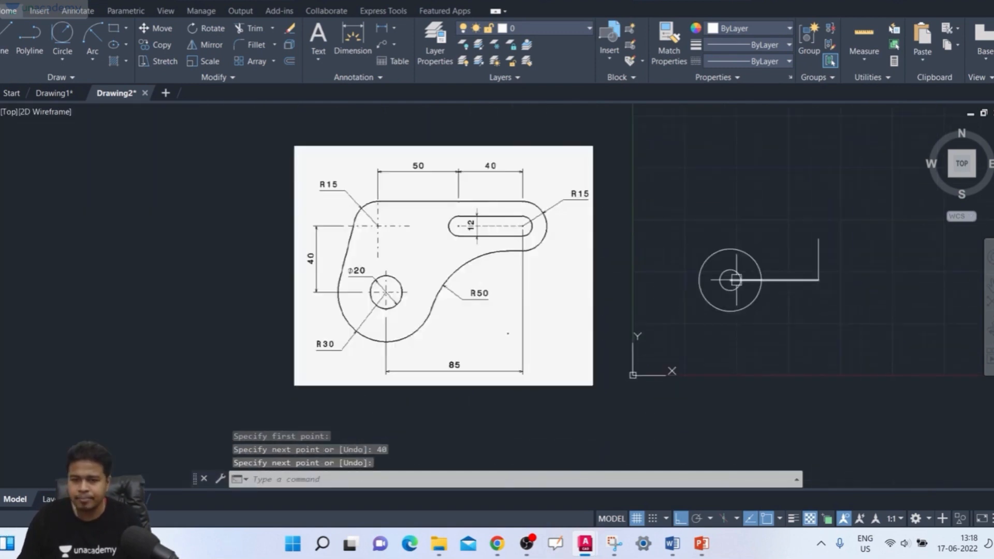
middle_click_drag(363, 282, 423, 283)
scroll(424, 283, "up", 4)
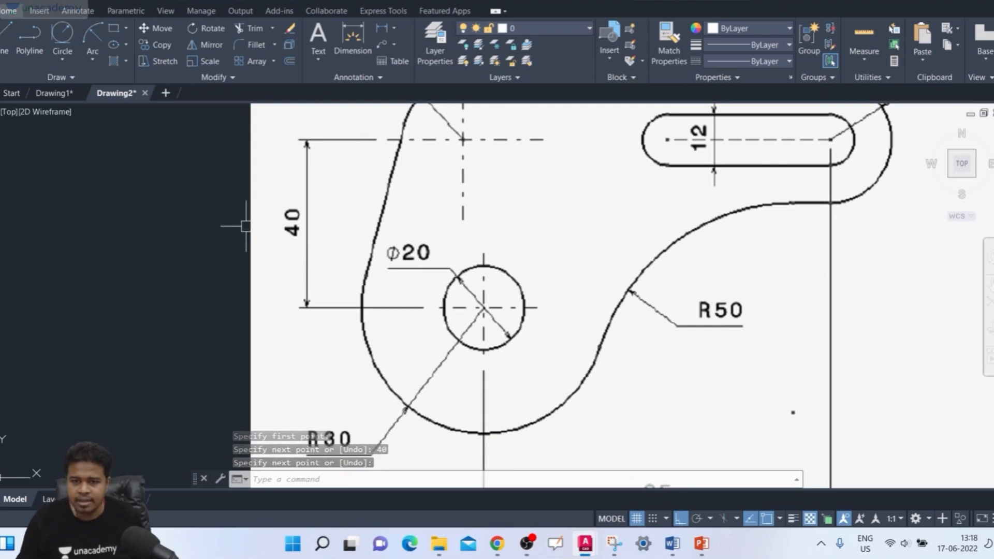
scroll(478, 293, "down", 2)
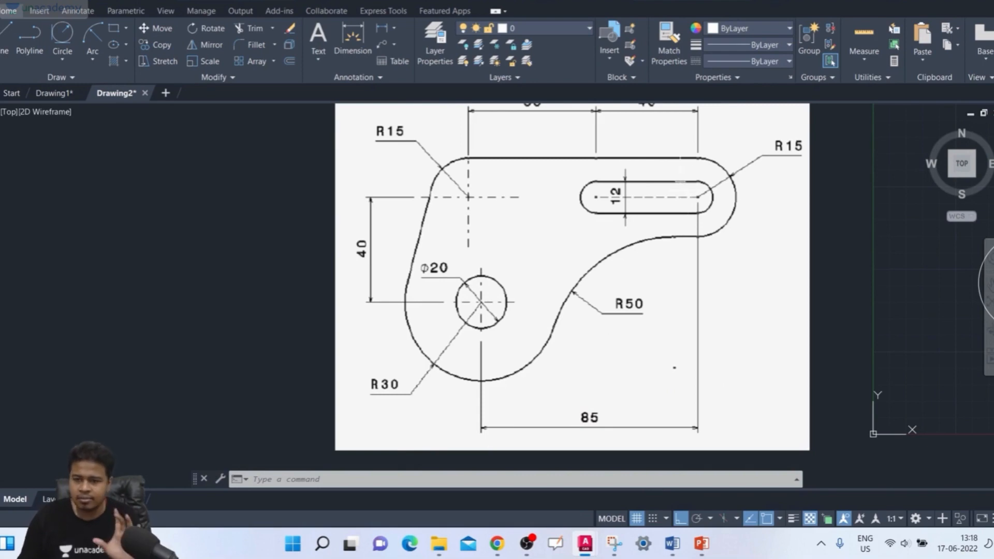
middle_click_drag(528, 260, 482, 292)
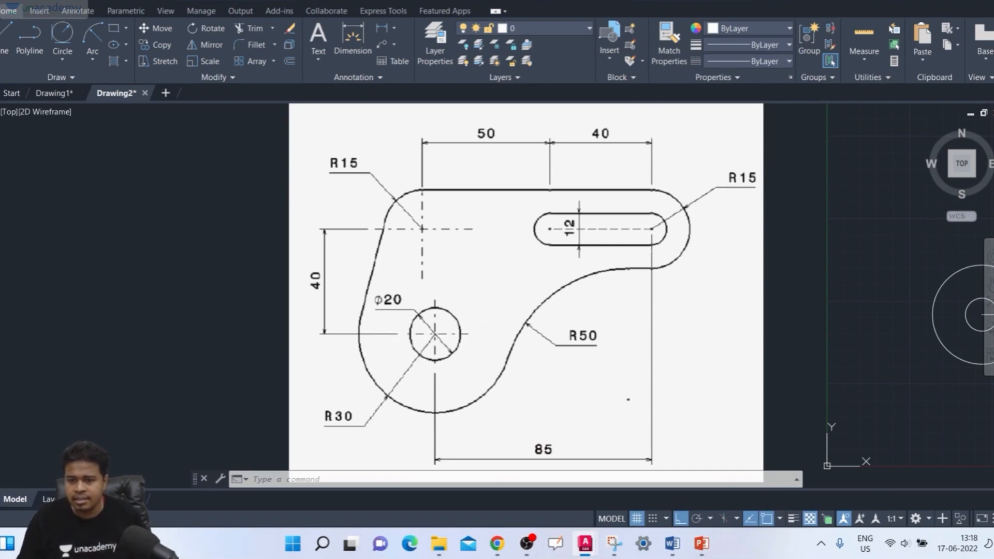
scroll(635, 376, "down", 2)
middle_click_drag(635, 376, 423, 374)
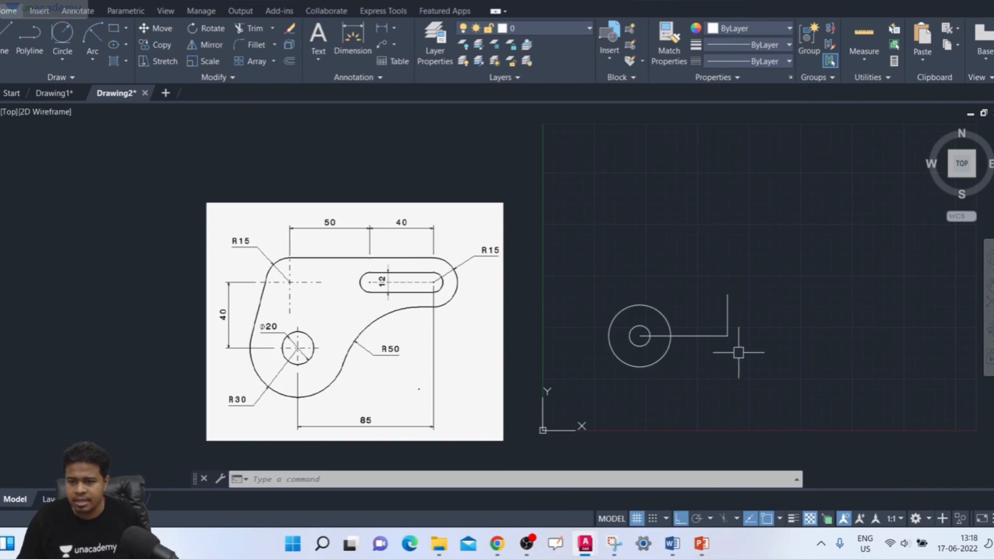
middle_click_drag(709, 246, 708, 275)
- Draw a circle of diameter 12 centred on the upper end of the vertical line
type("c")
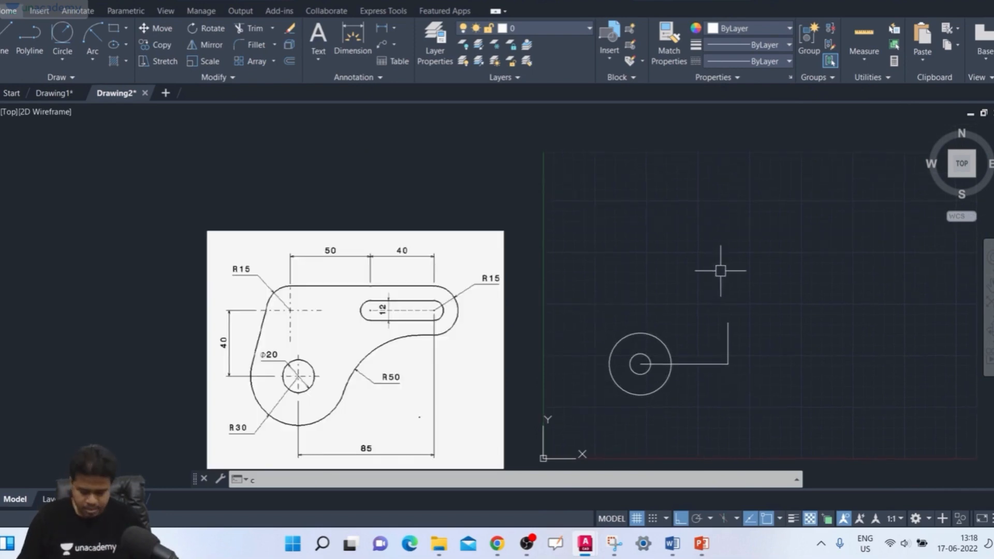
key("Return")
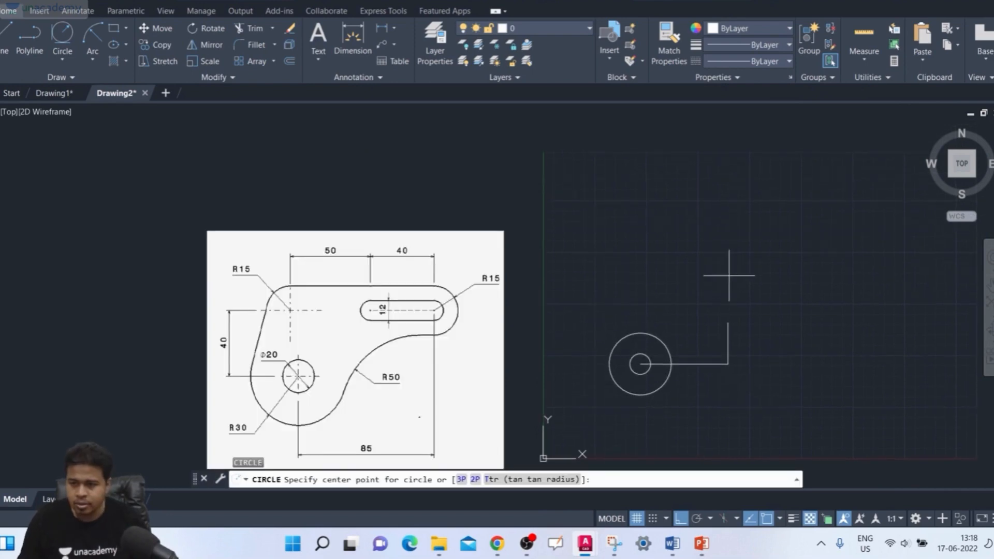
left_click(728, 323)
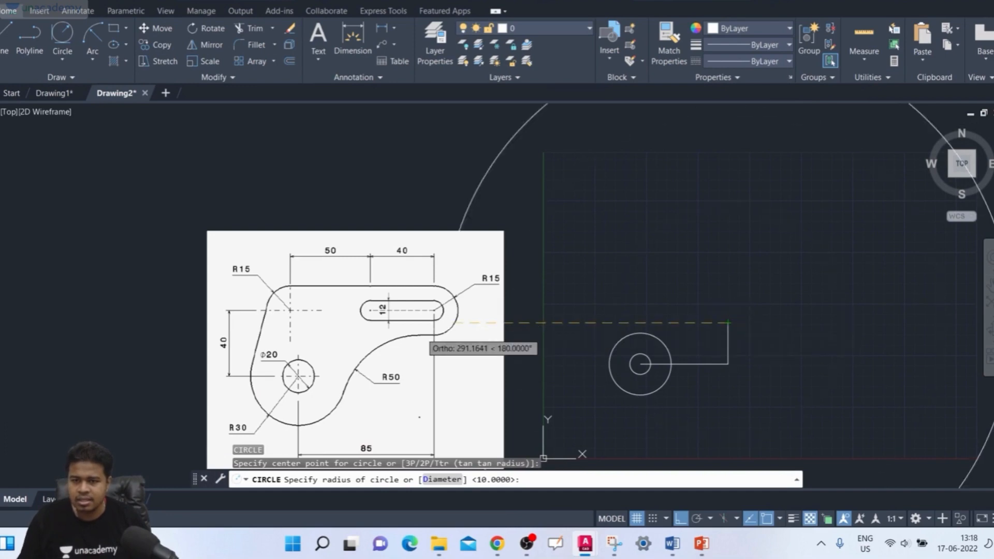
type("d")
key("Return")
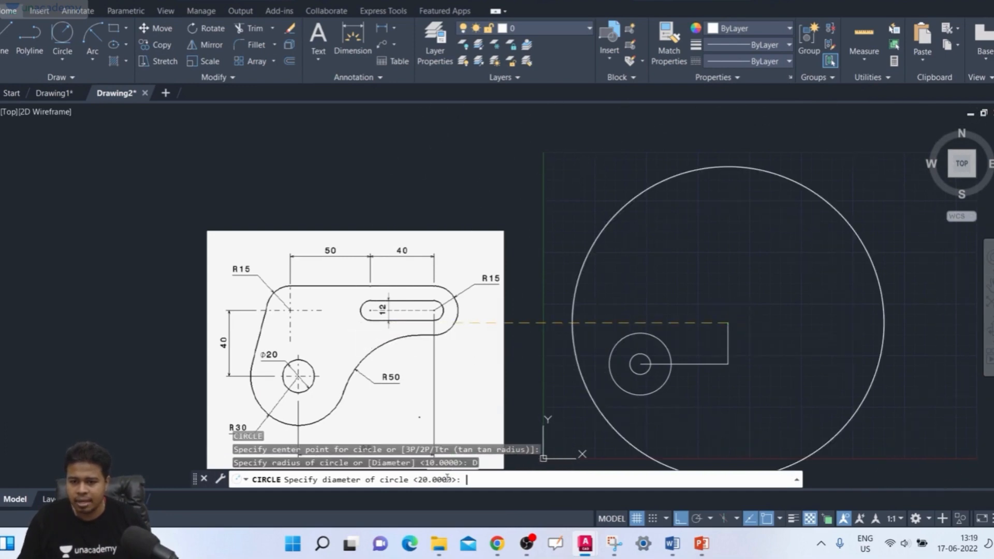
type("12")
key("Return")
- Draw a circle of radius 15 concentric with the 12-diameter circle at the vertical line's upper end
scroll(716, 321, "up", 3)
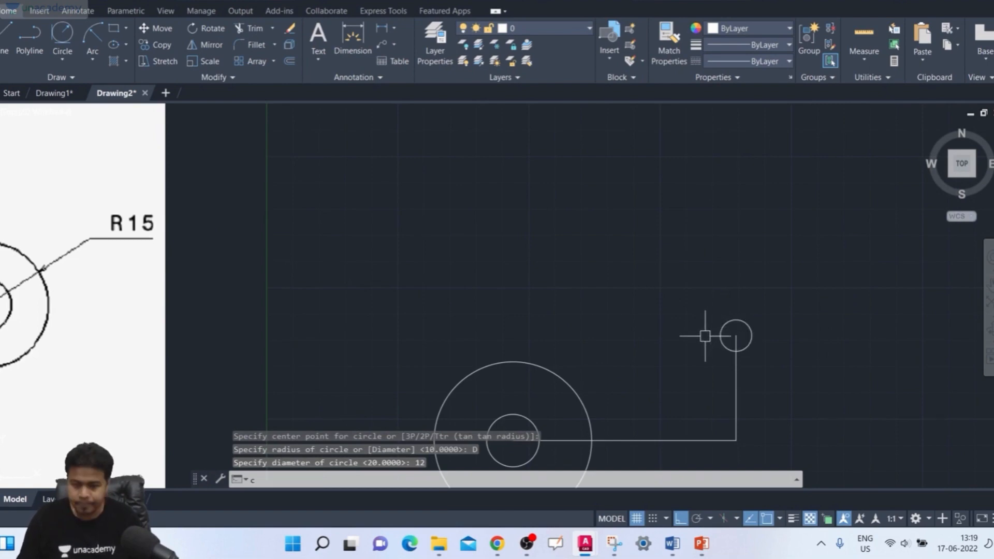
key("Return")
scroll(574, 268, "down", 2)
middle_click_drag(573, 268, 650, 233)
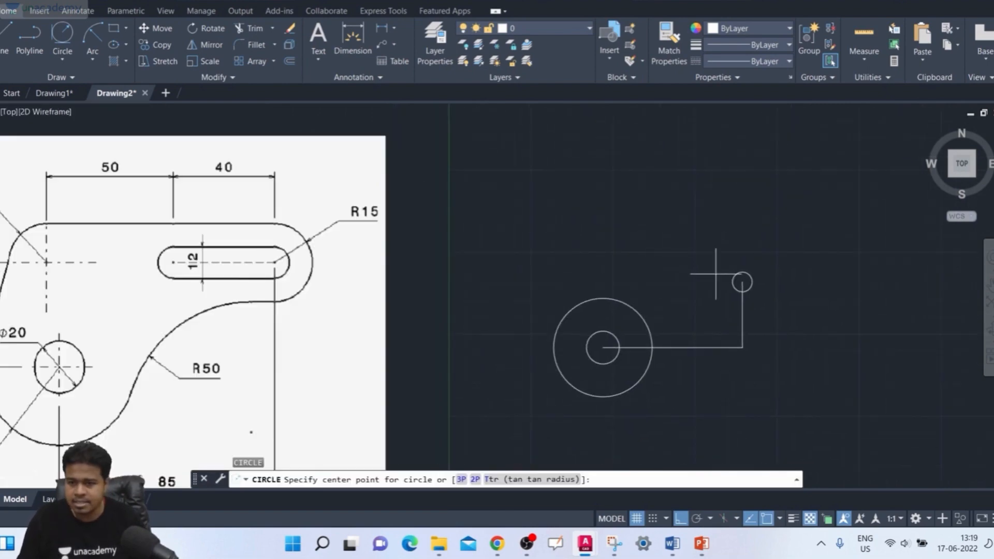
left_click(742, 282)
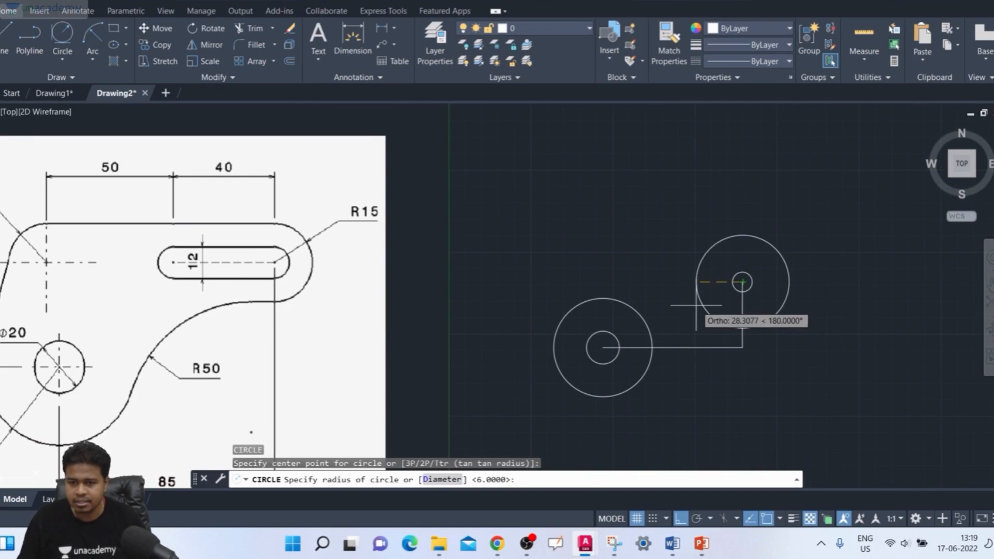
type("15")
key("Return")
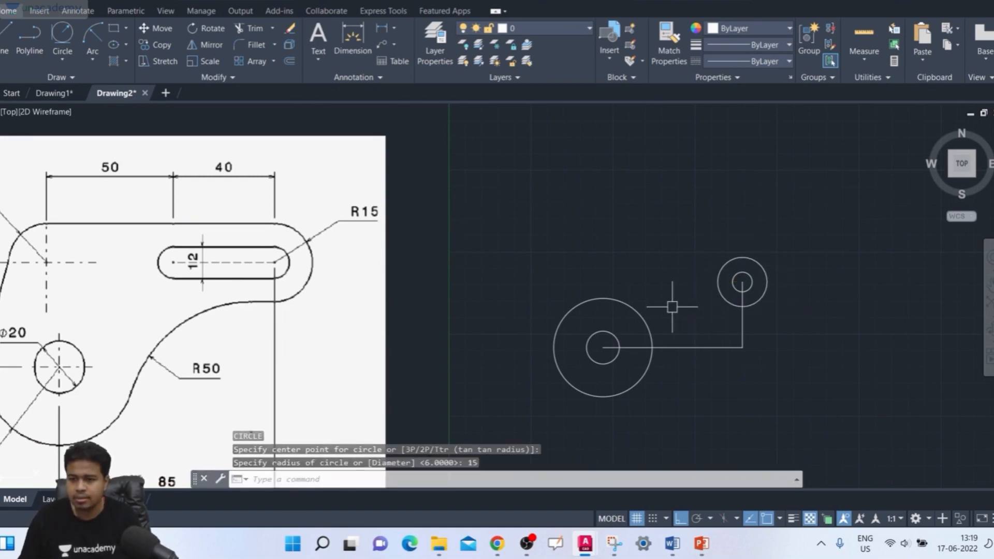
scroll(670, 290, "down", 2)
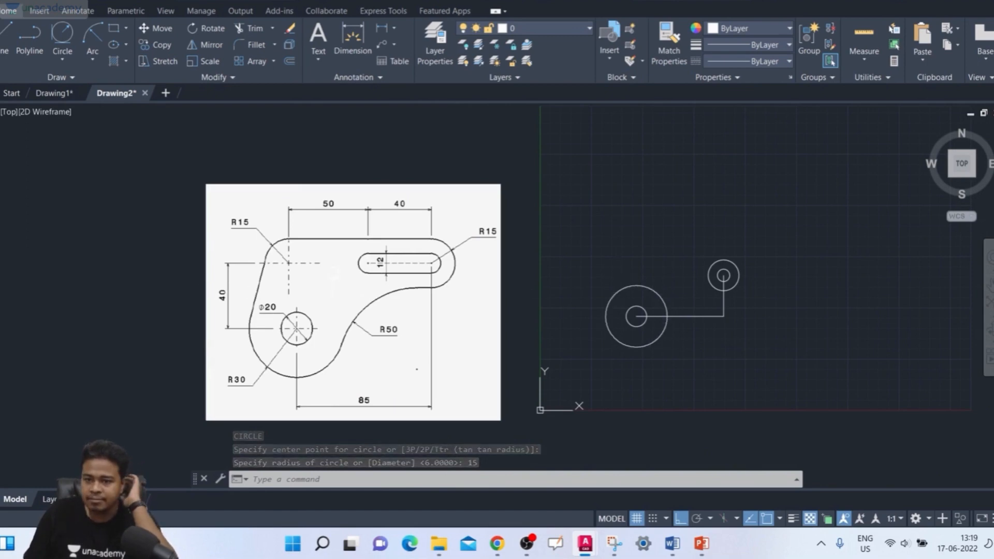
scroll(294, 250, "up", 4)
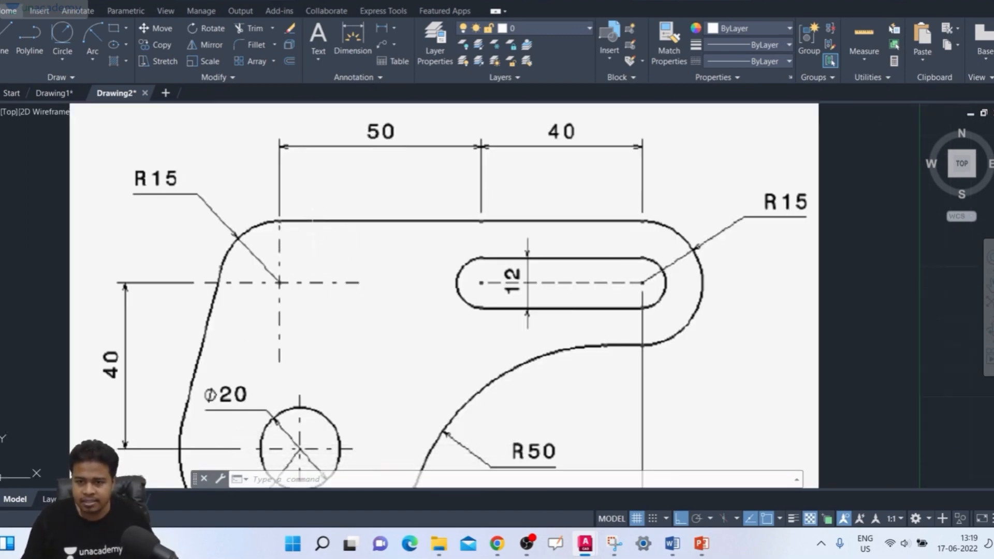
scroll(312, 228, "down", 2)
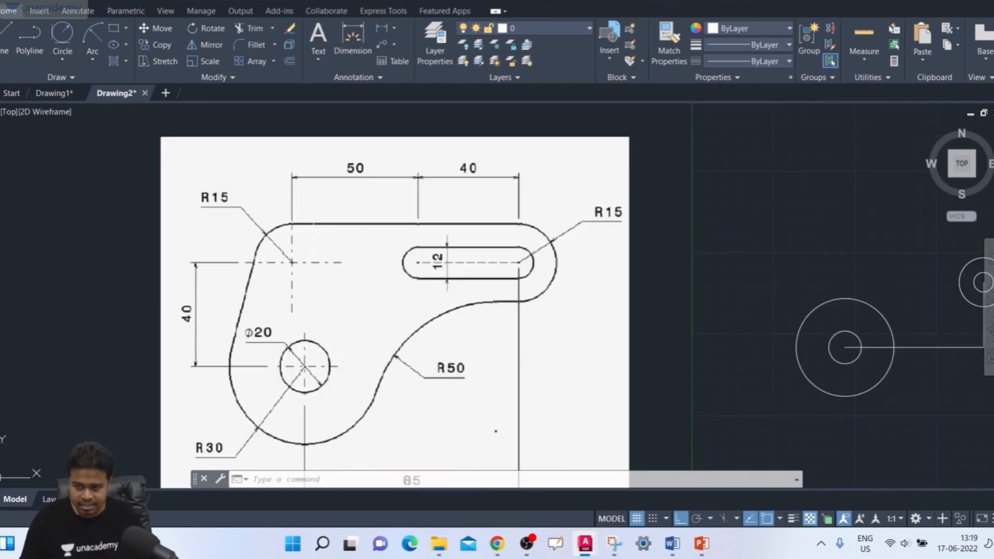
scroll(313, 246, "down", 2)
type("l")
key("Return")
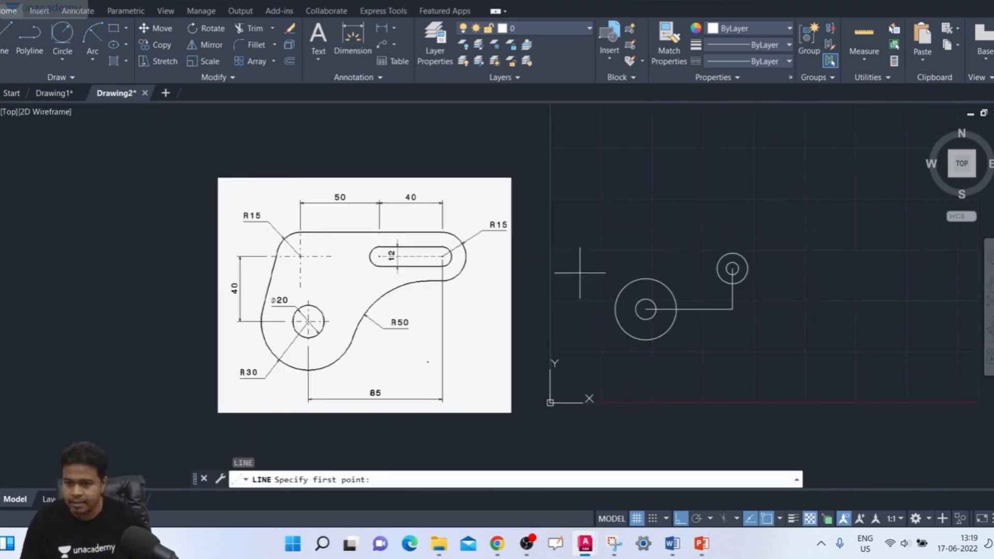
scroll(731, 267, "up", 2)
middle_click_drag(725, 266, 800, 232)
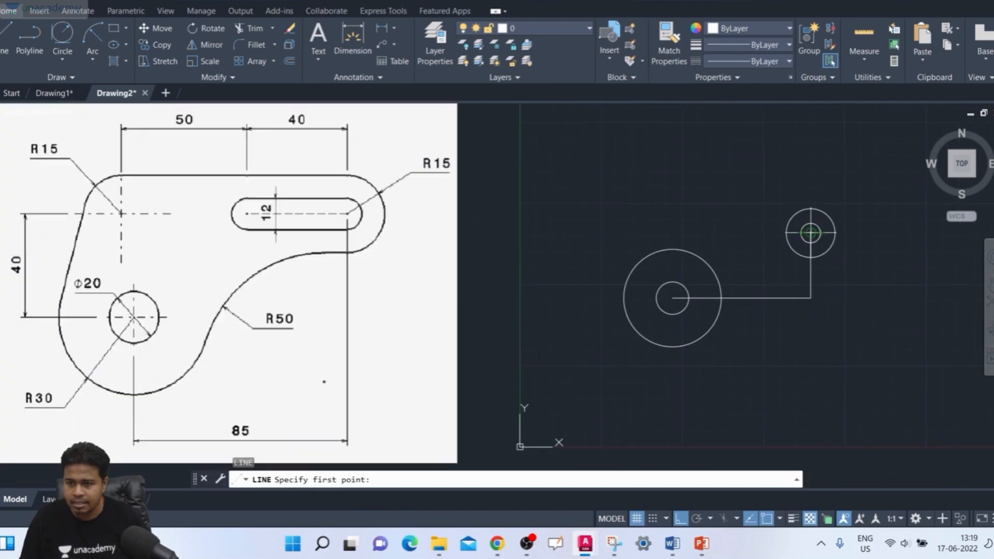
left_click(810, 233)
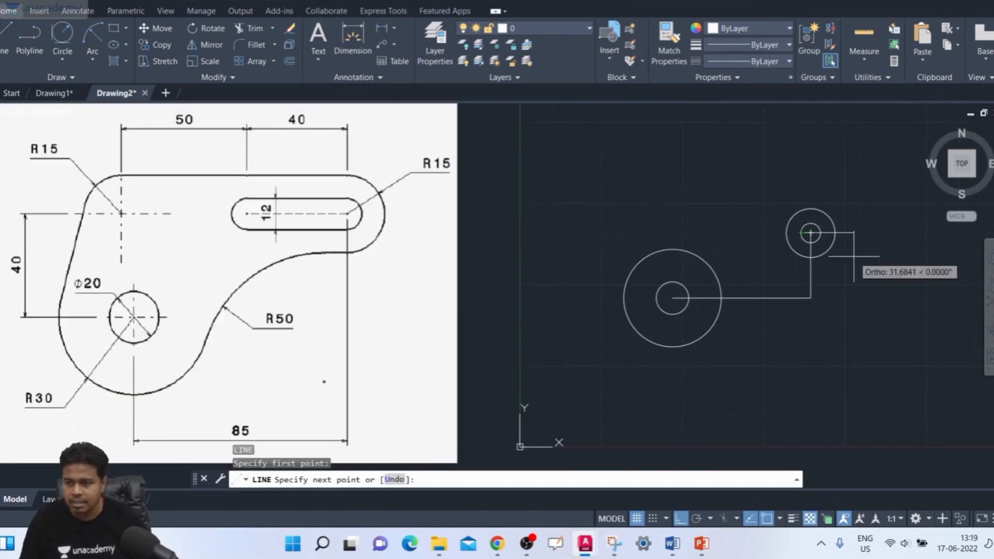
scroll(814, 262, "up", 4)
key("Escape")
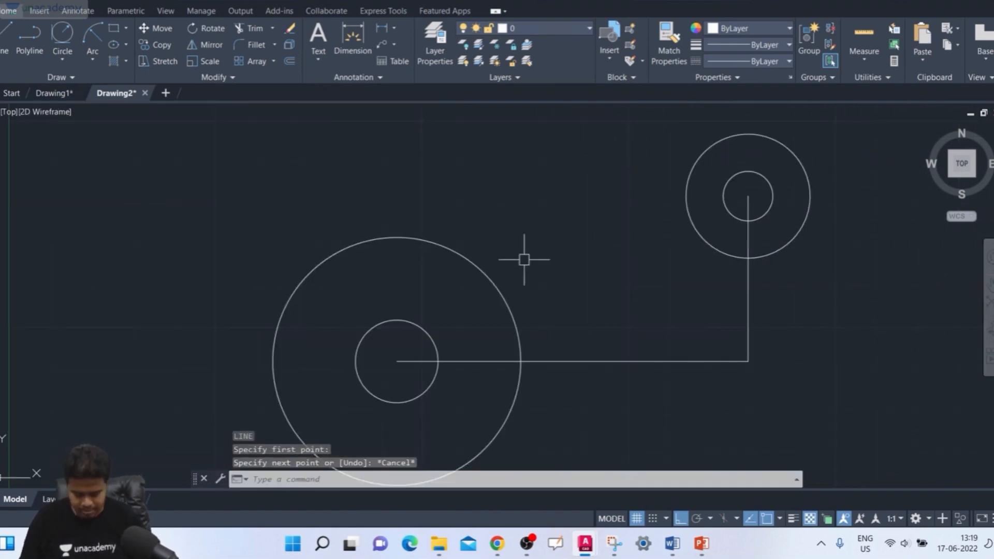
- Draw a horizontal line 90 units long to the left from the centre of the 12-diameter circle
key("Return")
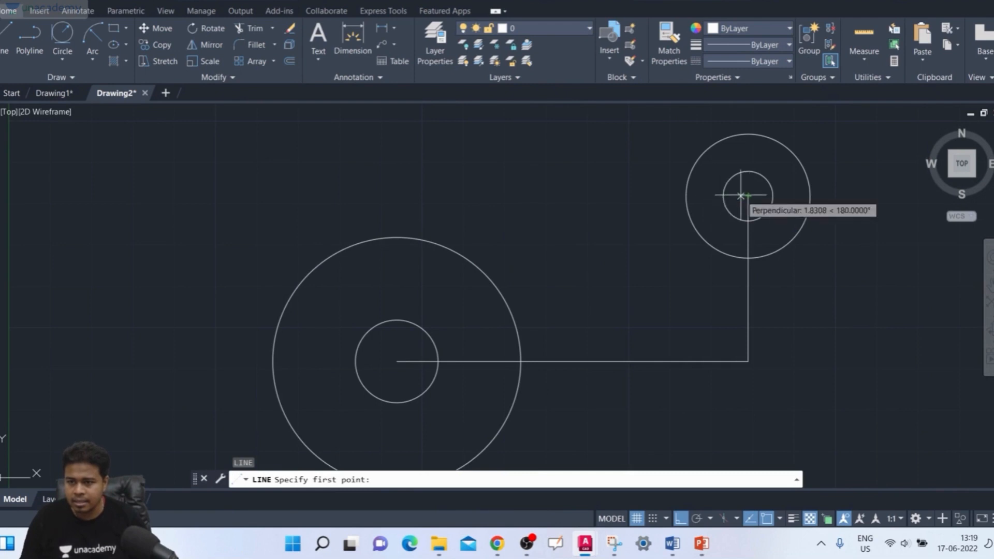
left_click(748, 196)
scroll(481, 195, "down", 4)
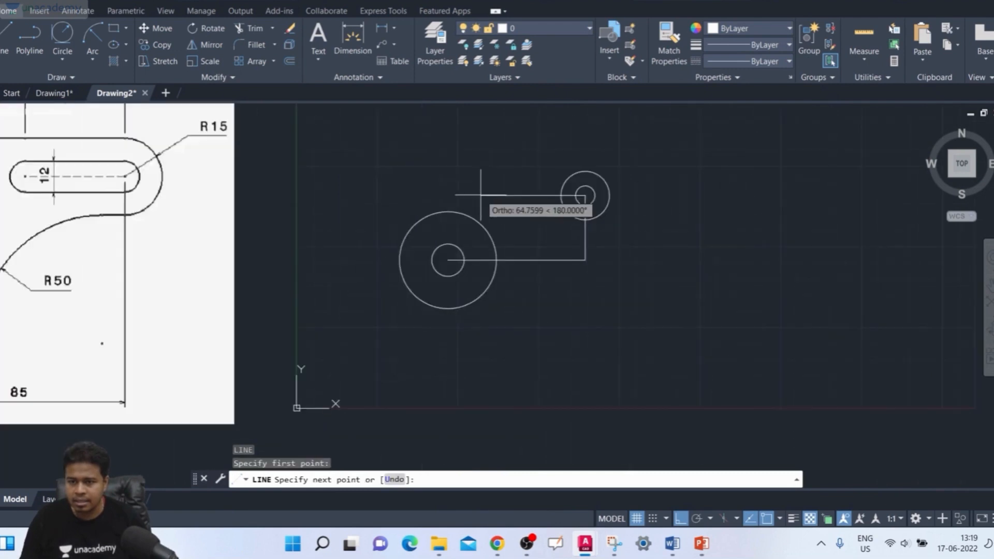
middle_click_drag(481, 195, 590, 211)
scroll(597, 209, "down", 2)
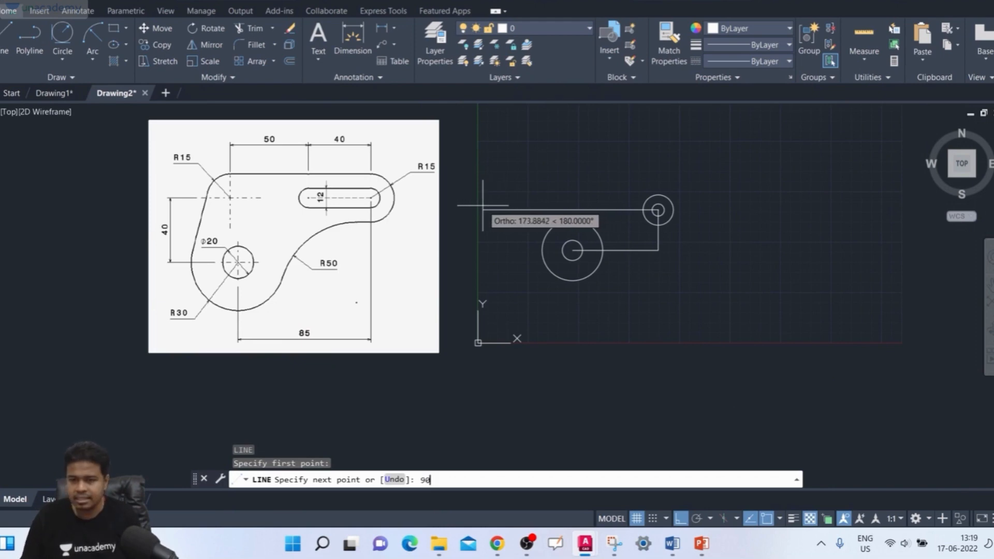
key("Return")
key("Return")
- Draw a circle of radius 15 centred on the left end of the 90-unit horizontal line
scroll(626, 218, "down", 2)
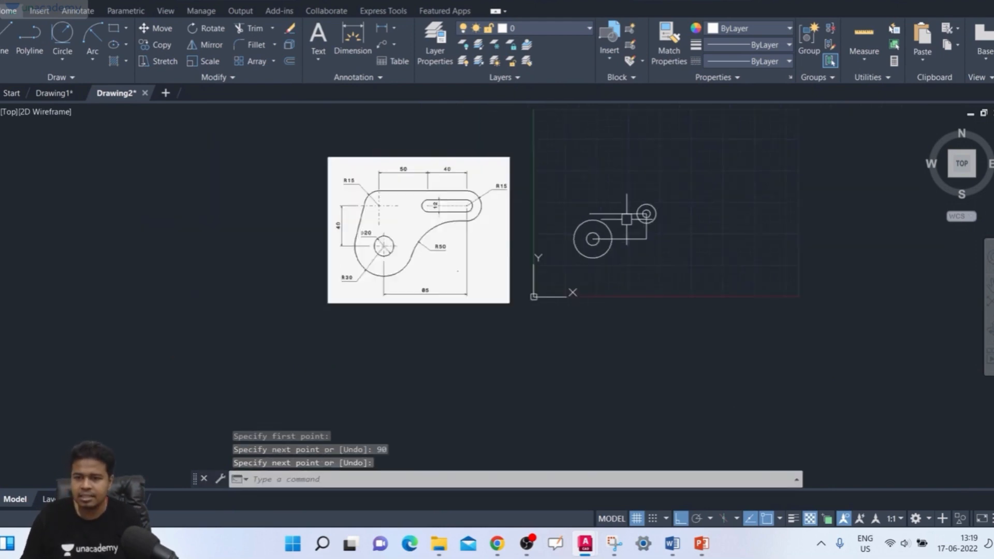
scroll(627, 218, "up", 4)
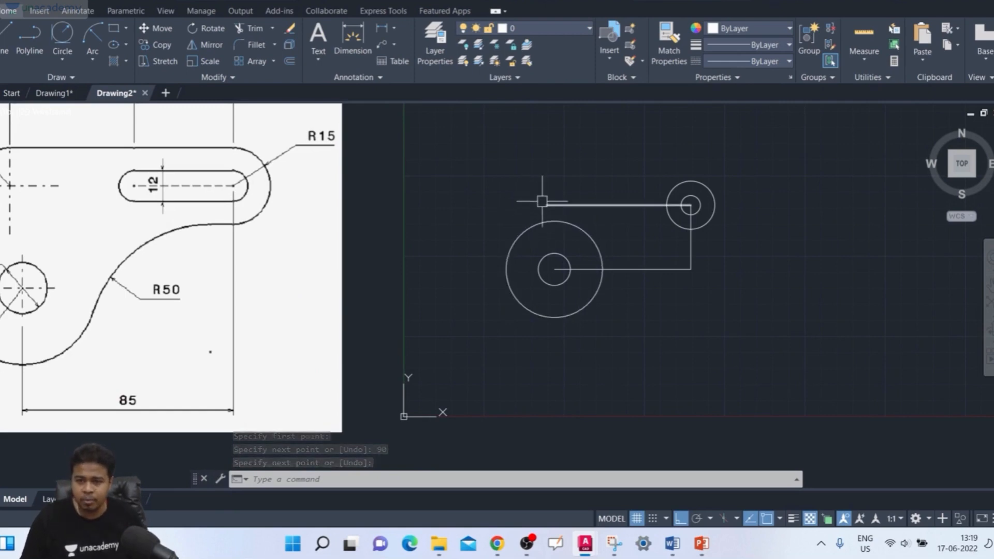
scroll(542, 201, "down", 2)
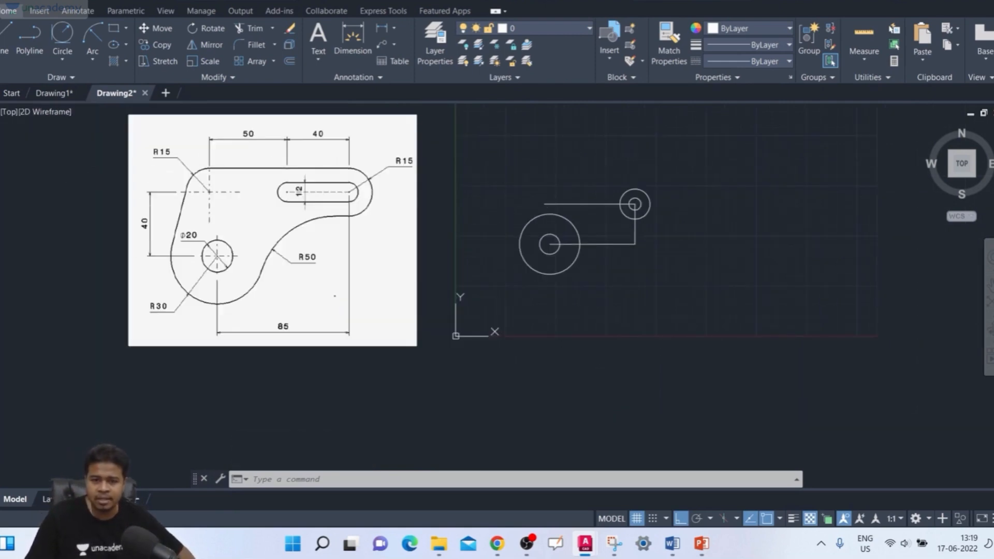
type("c")
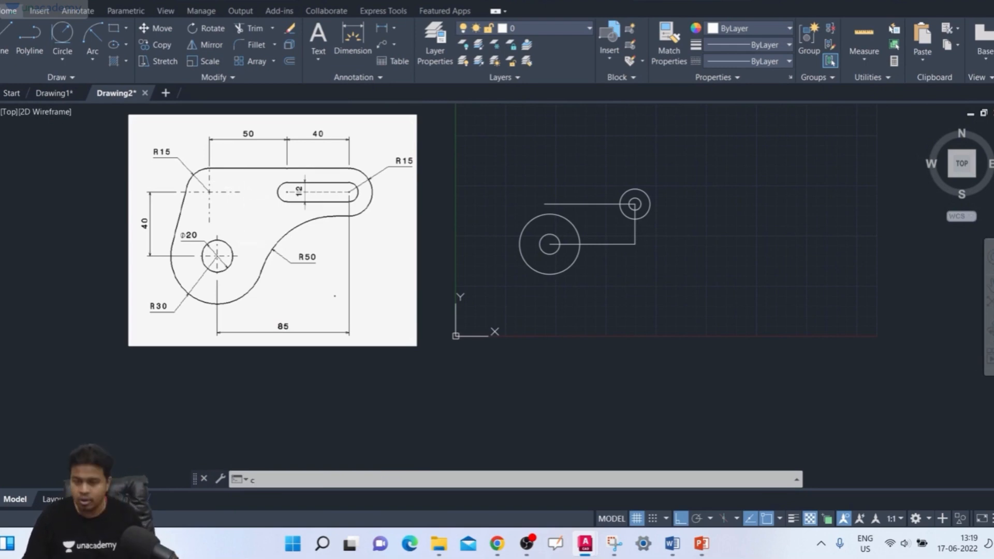
key("Return")
scroll(549, 234, "up", 6)
middle_click_drag(538, 191, 542, 305)
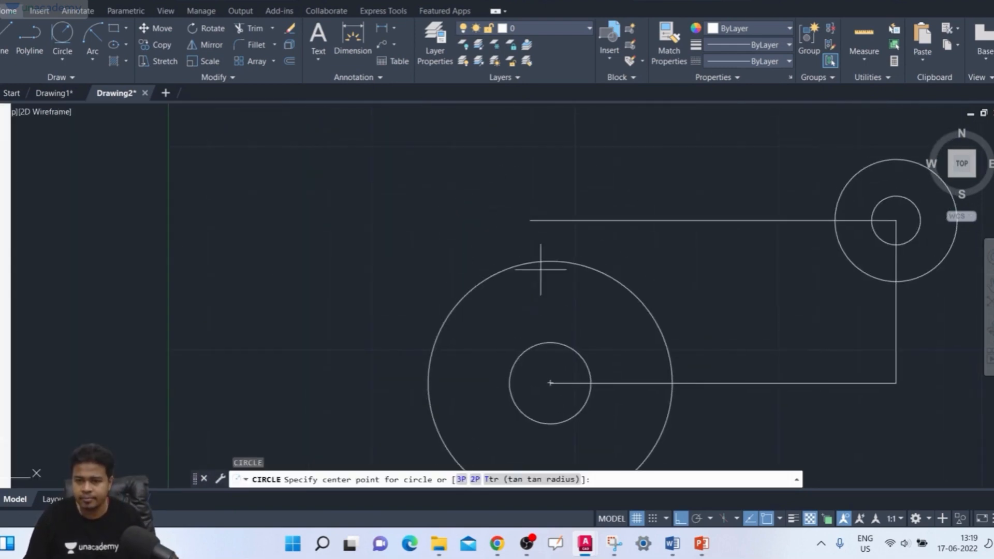
left_click(530, 220)
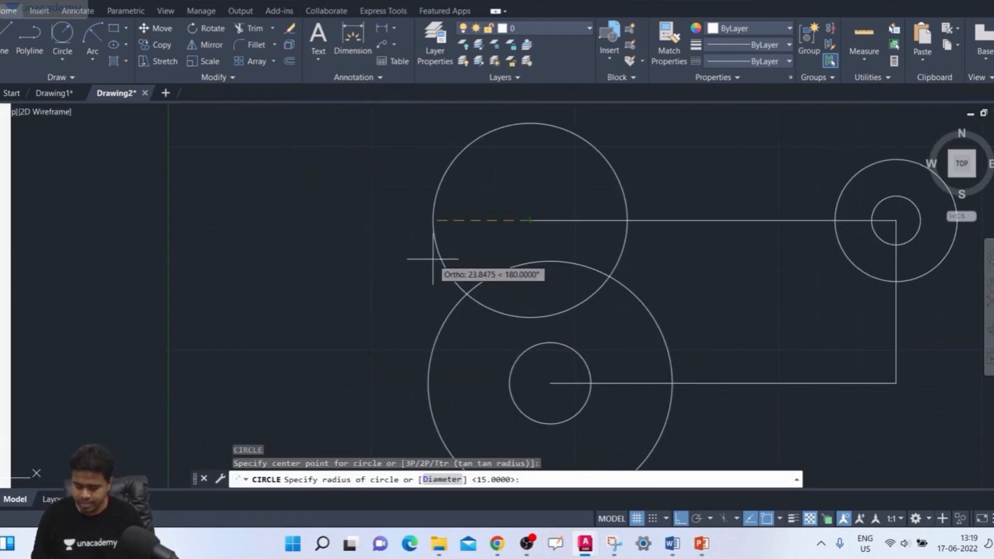
type("15")
key("Return")
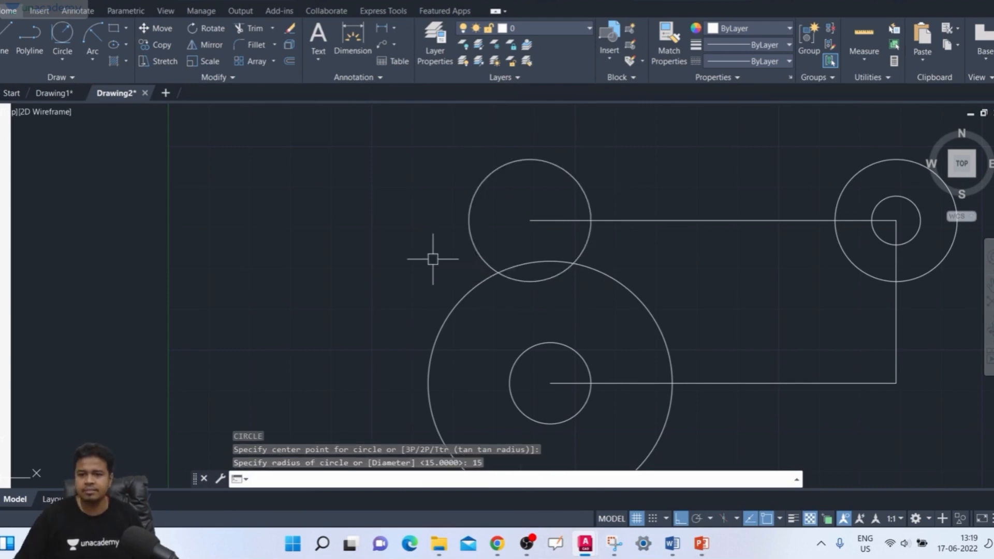
- Draw a horizontal line joining the top points of the two 15-radius circles
scroll(687, 233, "down", 4)
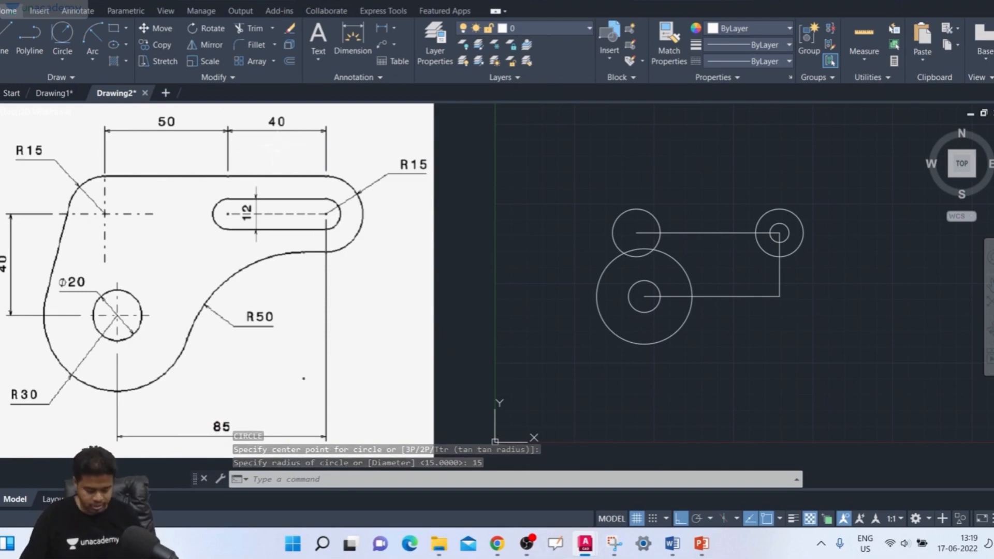
type("l")
key("Return")
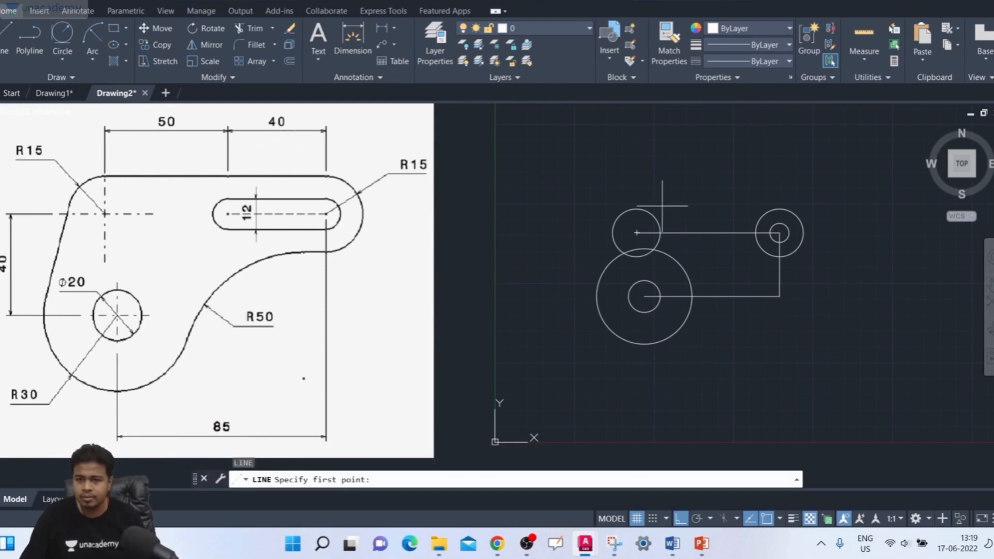
left_click(637, 209)
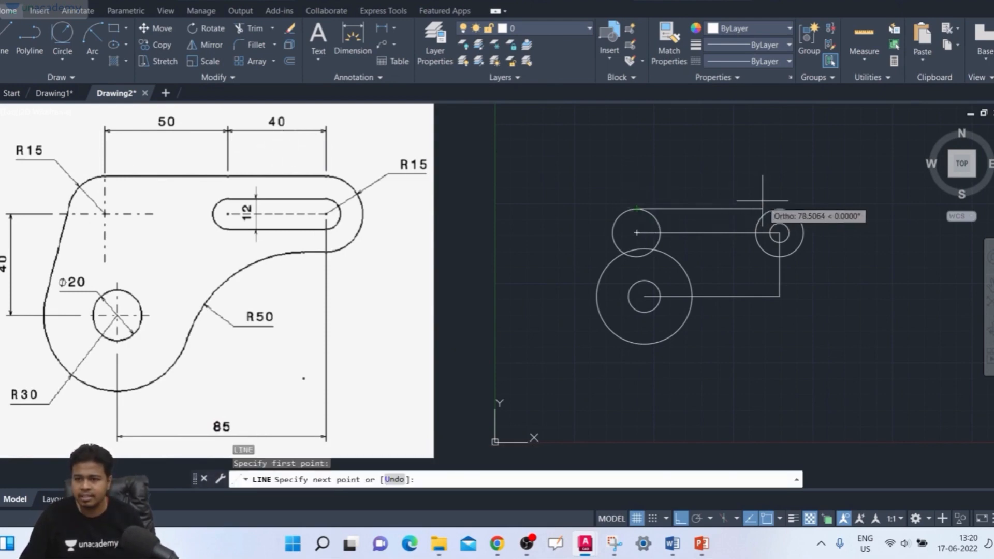
left_click(779, 209)
key("Return")
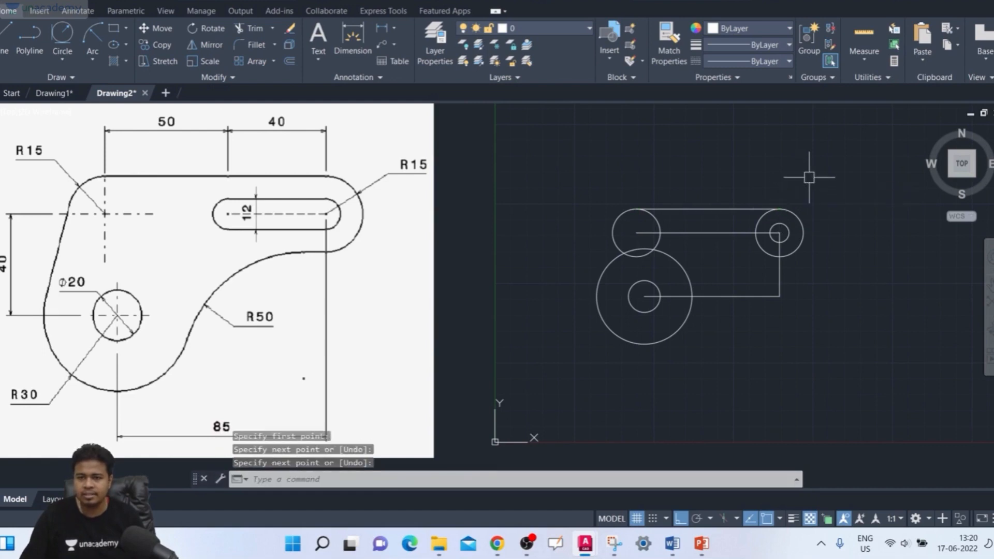
- Draw a line tangent to the outer left sides of the left 15-radius circle and the 30-radius circle
middle_click_drag(817, 201, 828, 195)
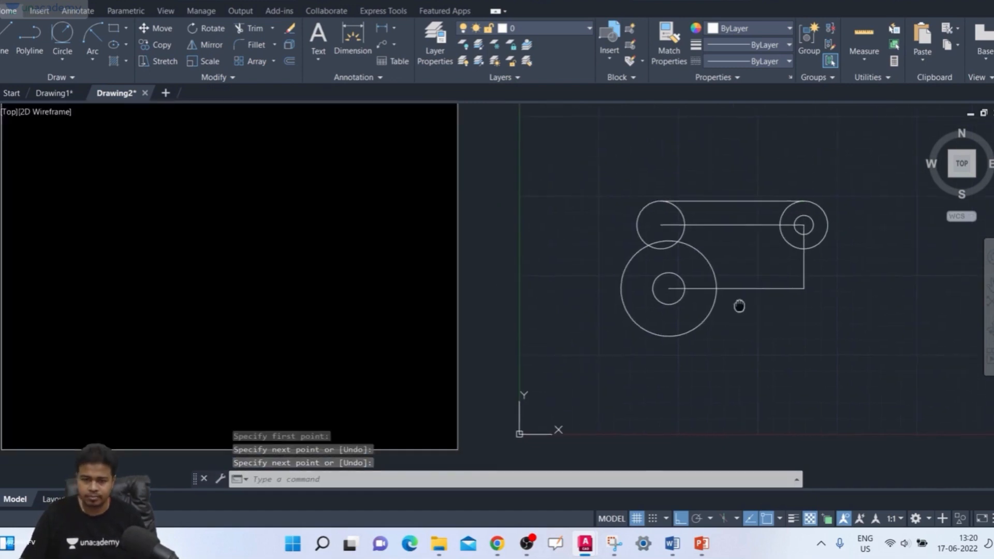
middle_click_drag(740, 306, 745, 304)
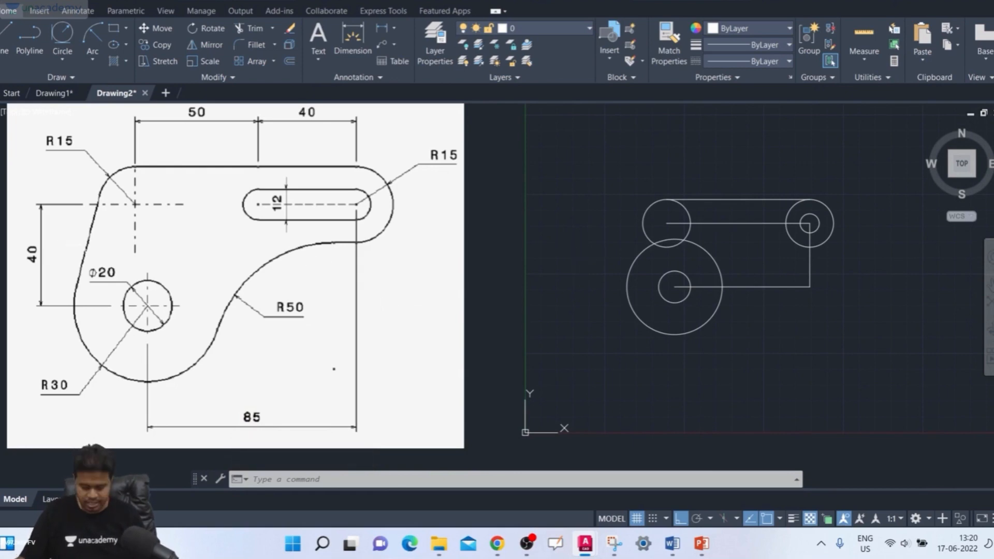
type("l")
key("Return")
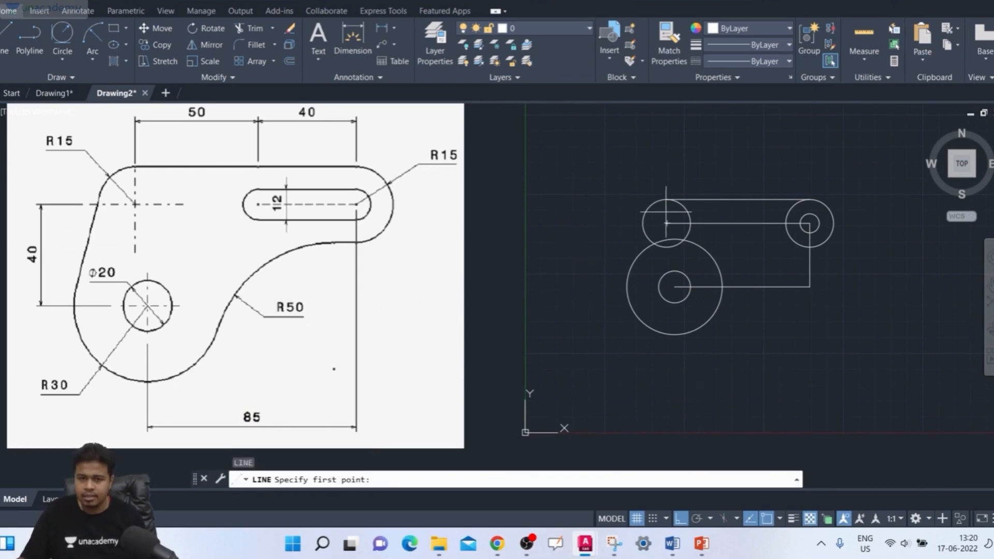
scroll(666, 223, "up", 2)
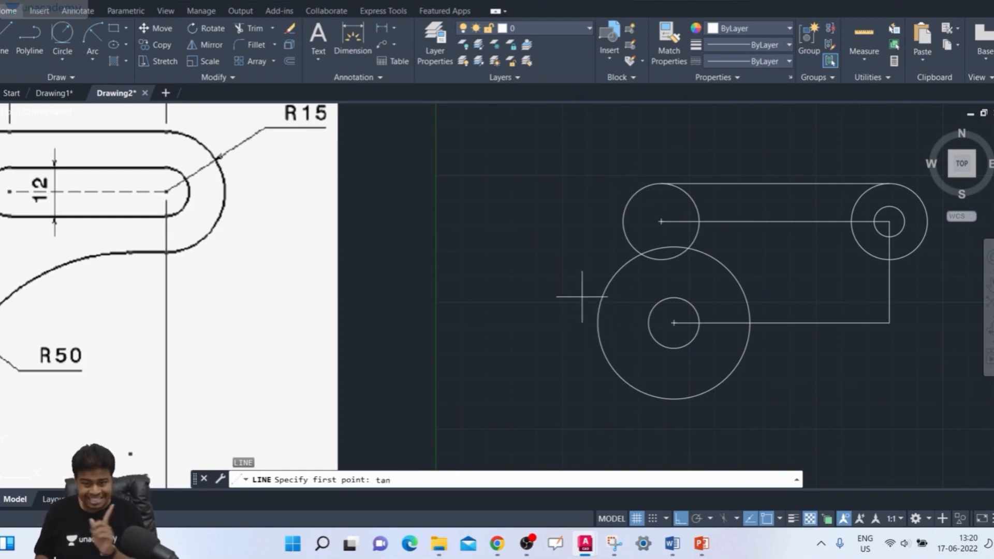
key("Return")
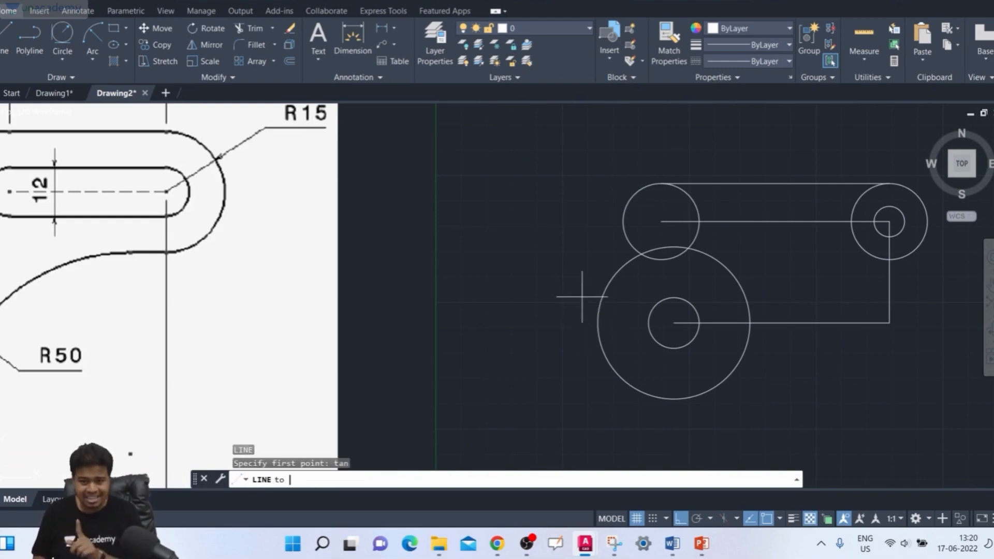
left_click(627, 202)
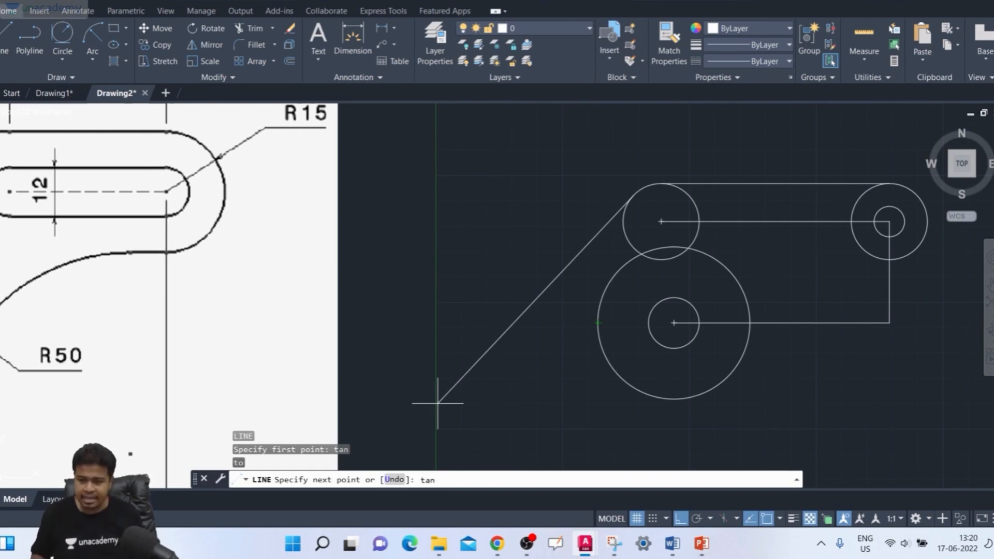
type("tan")
key("Return")
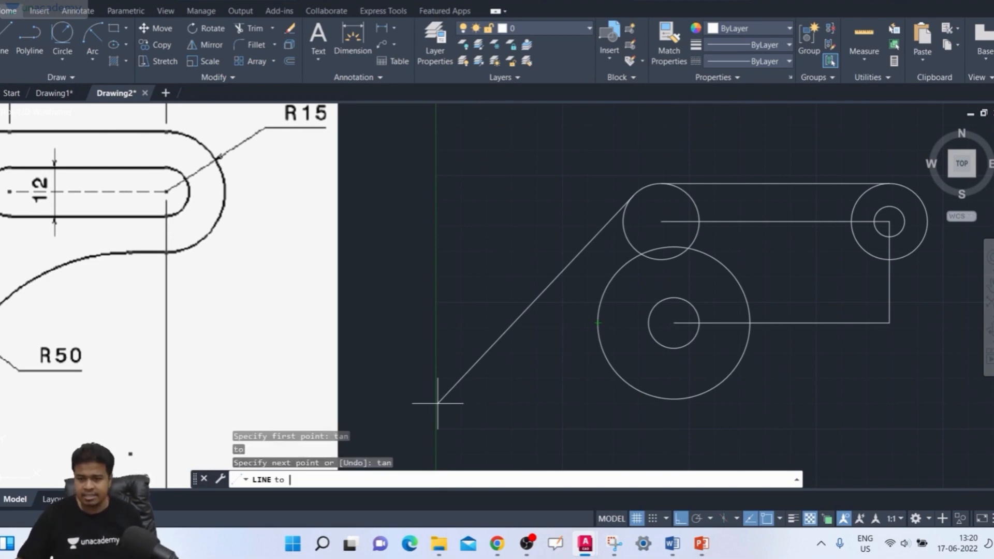
left_click(595, 295)
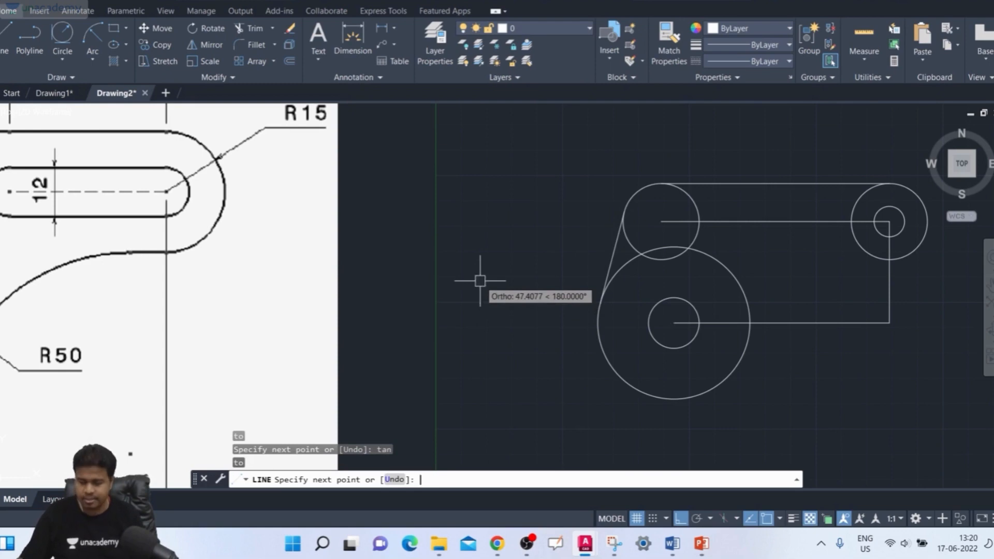
key("Return")
- Fillet the 30-radius circle and the right 15-radius circle with a radius of 50 along the underside
scroll(667, 179, "down", 4)
mouse_move(667, 183)
middle_mouse_down()
mouse_move(616, 201)
mouse_move(608, 234)
middle_mouse_up()
scroll(623, 226, "up", 2)
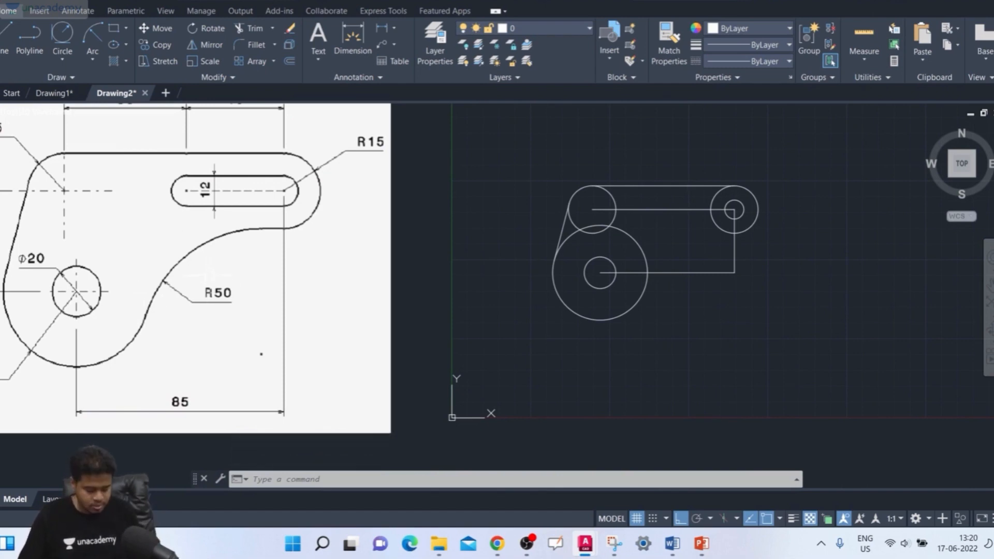
key("Return")
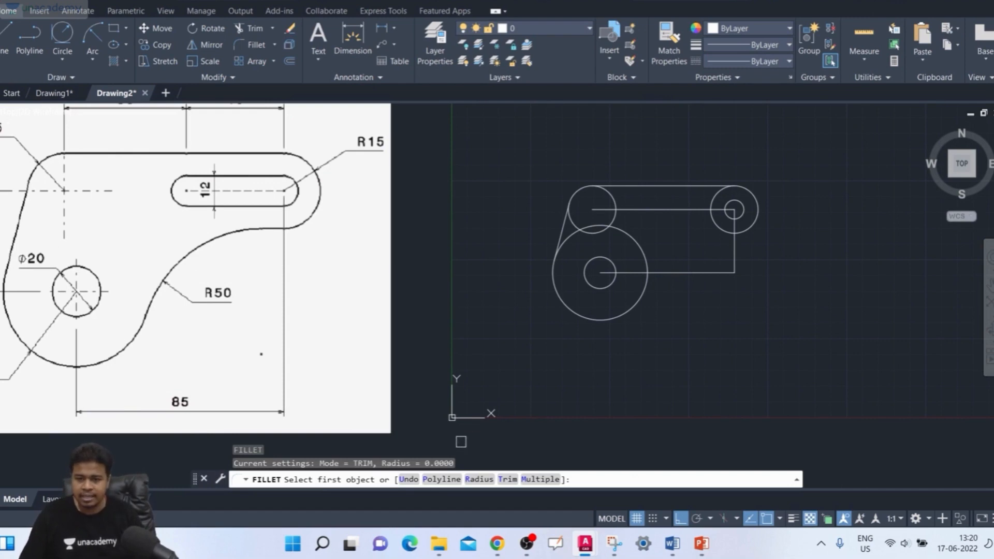
left_click(472, 480)
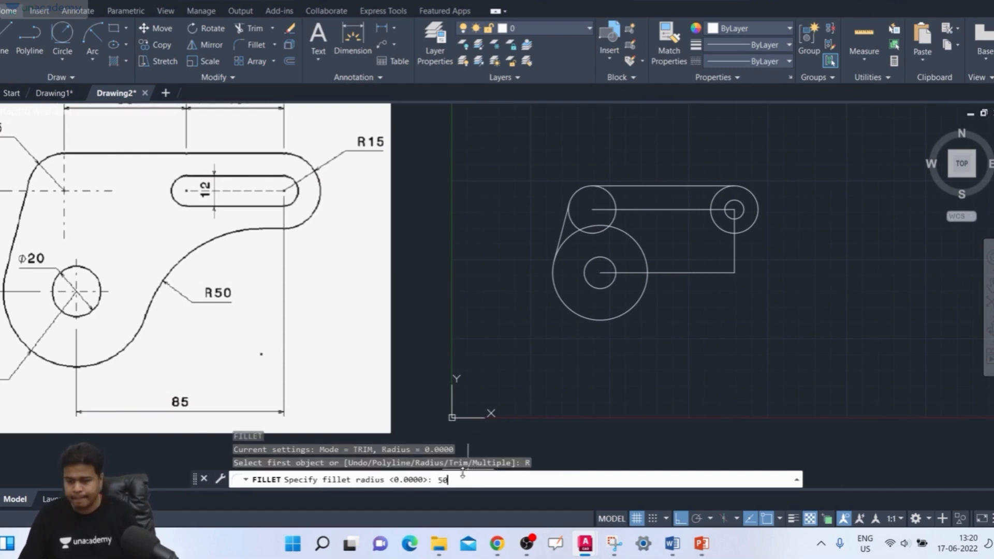
type("50")
key("Return")
left_click(604, 316)
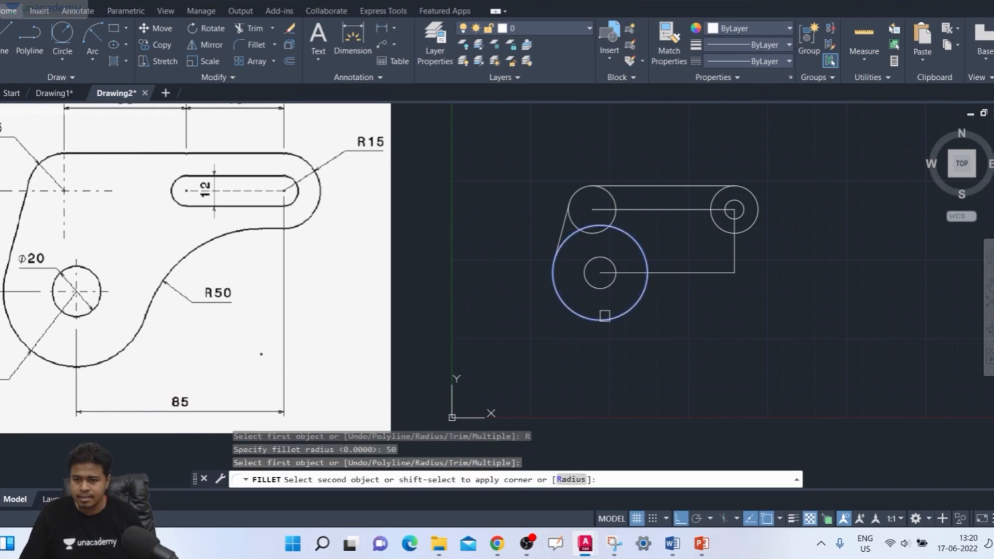
left_click(725, 232)
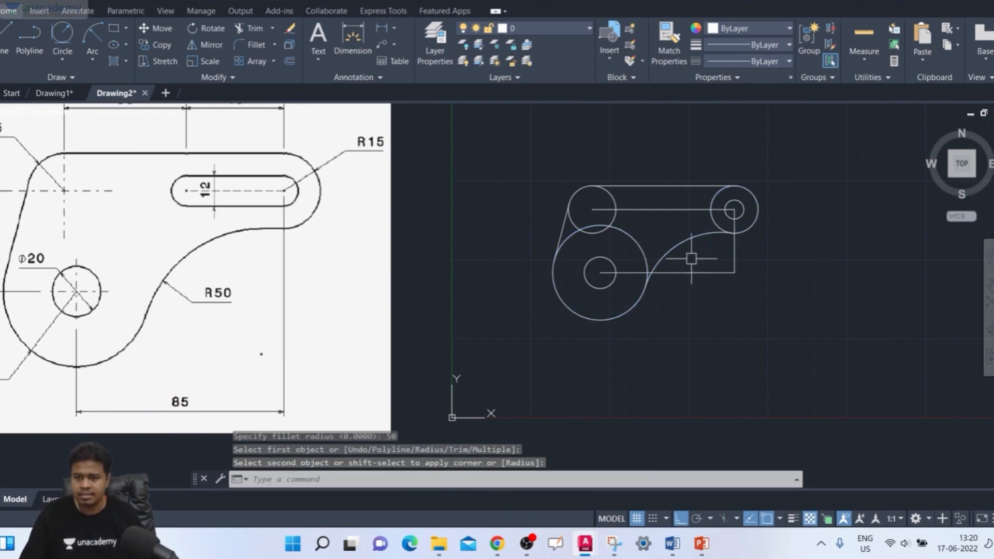
- Delete the horizontal construction line from the 20-diameter circle's centre and the vertical one rising to the 12-diameter circle
middle_click_drag(664, 335, 680, 337)
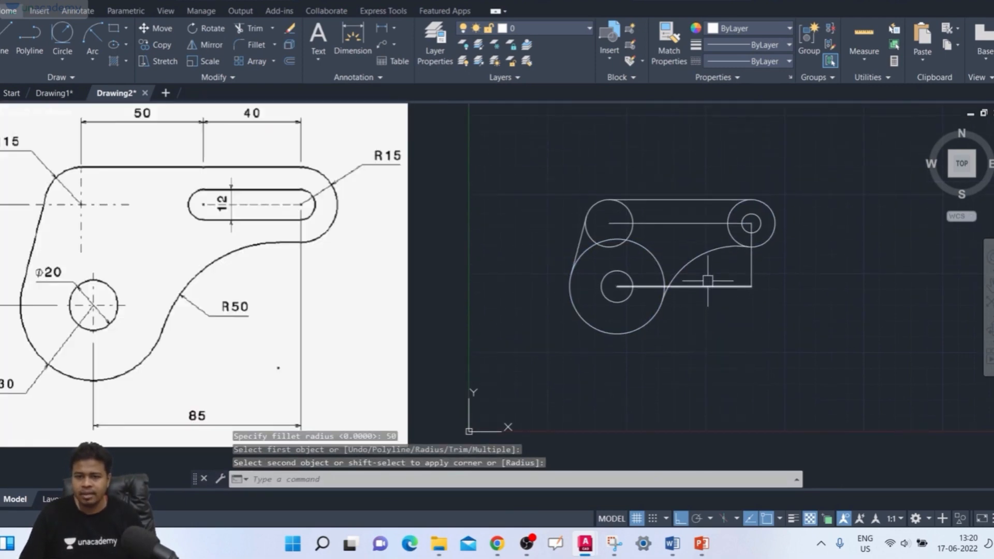
scroll(707, 279, "up", 2)
scroll(707, 279, "down", 2)
mouse_move(705, 280)
middle_mouse_down()
mouse_move(694, 307)
mouse_move(754, 302)
mouse_move(748, 315)
middle_mouse_up()
key("Escape")
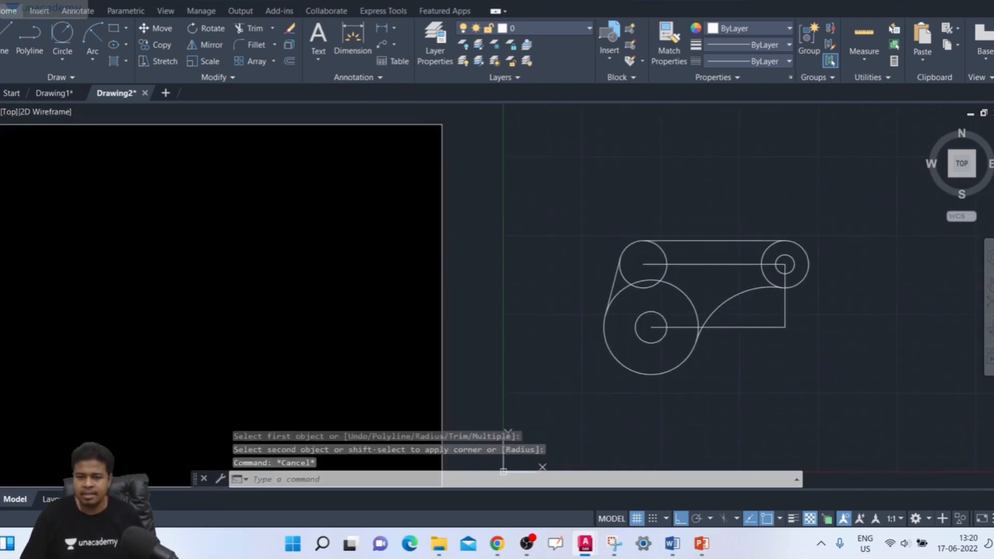
left_click(838, 321)
left_click(772, 345)
key("Delete")
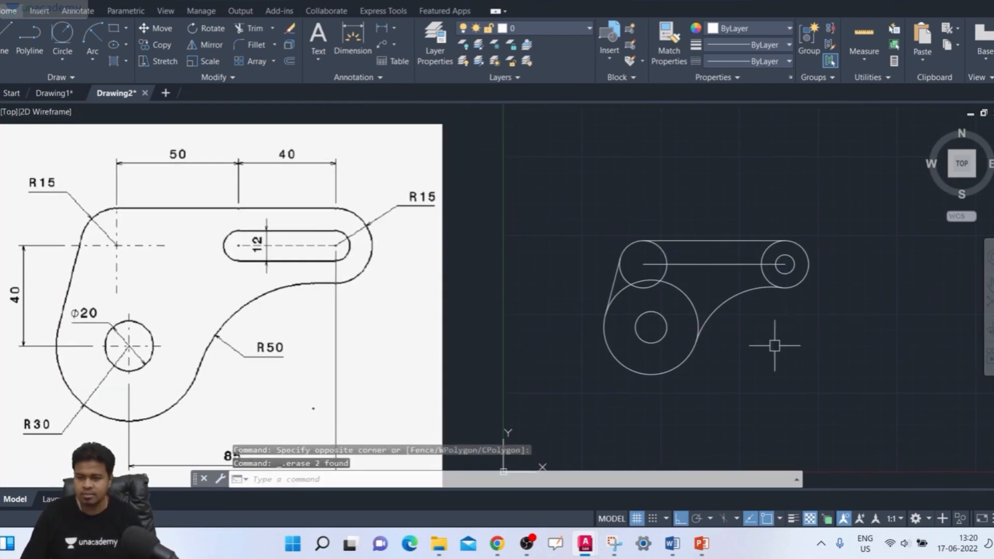
- Trim the inner arcs of the left 15-radius circle and the 30-radius circle, and delete the horizontal line joining the upper centres
scroll(683, 309, "up", 2)
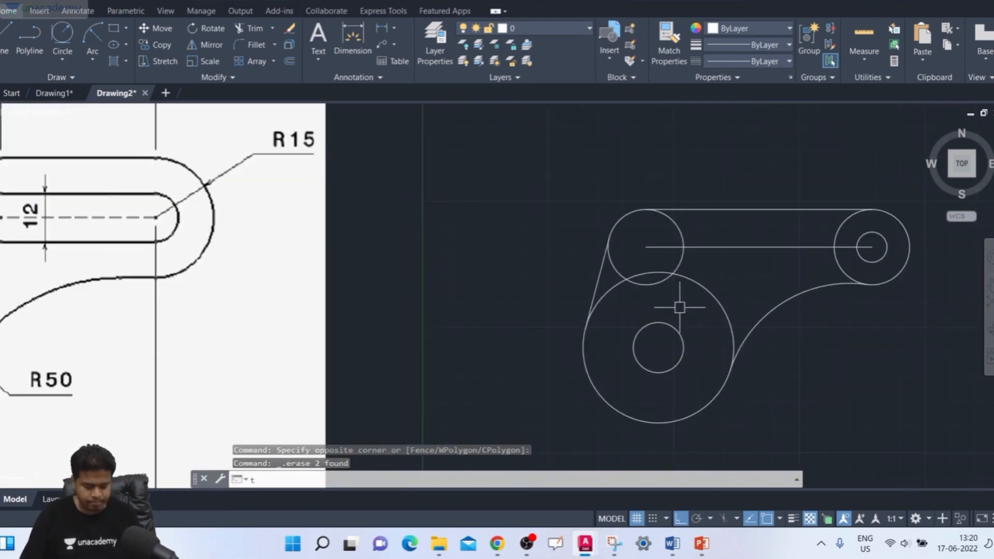
type("tr")
key("Return")
key("Return")
scroll(716, 299, "down", 2)
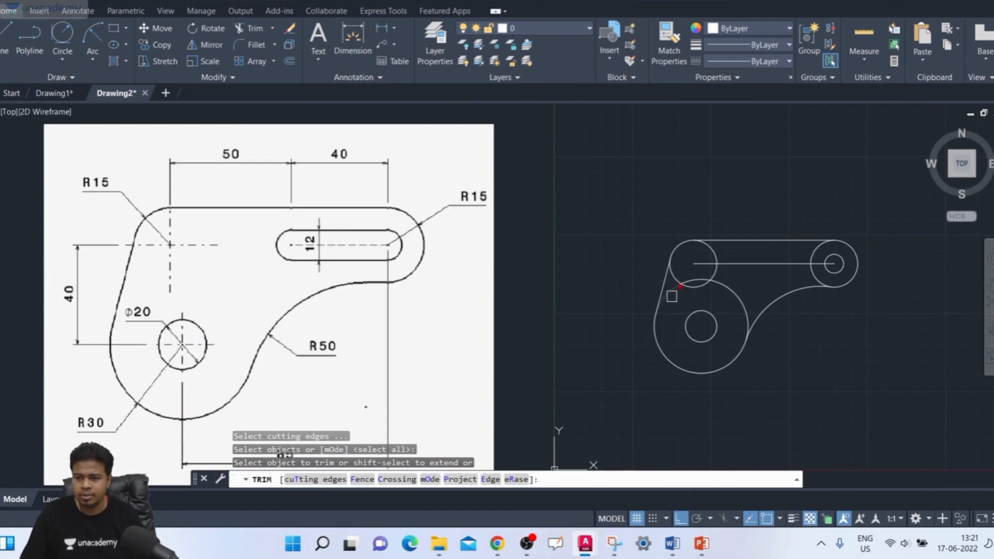
left_click(672, 296)
scroll(691, 301, "up", 2)
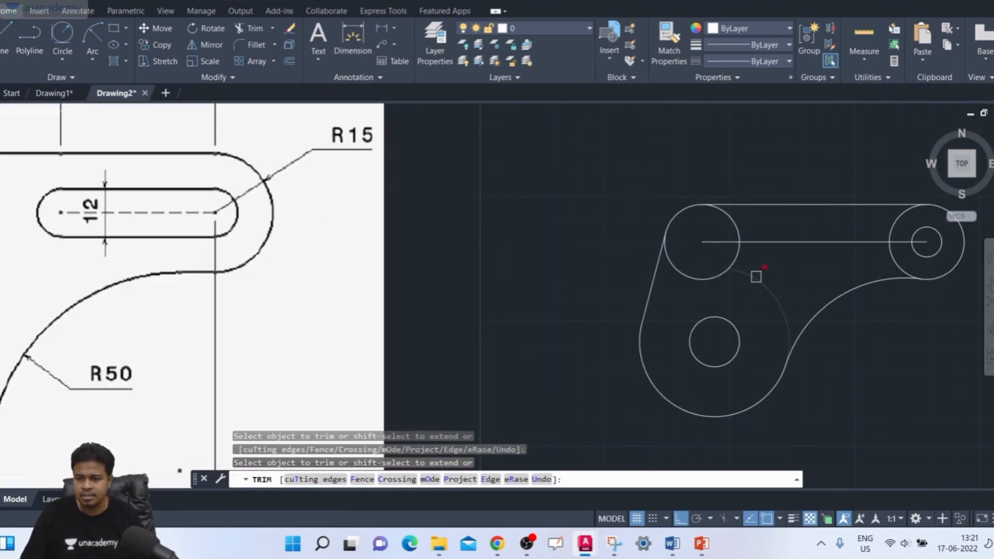
scroll(756, 293, "down", 2)
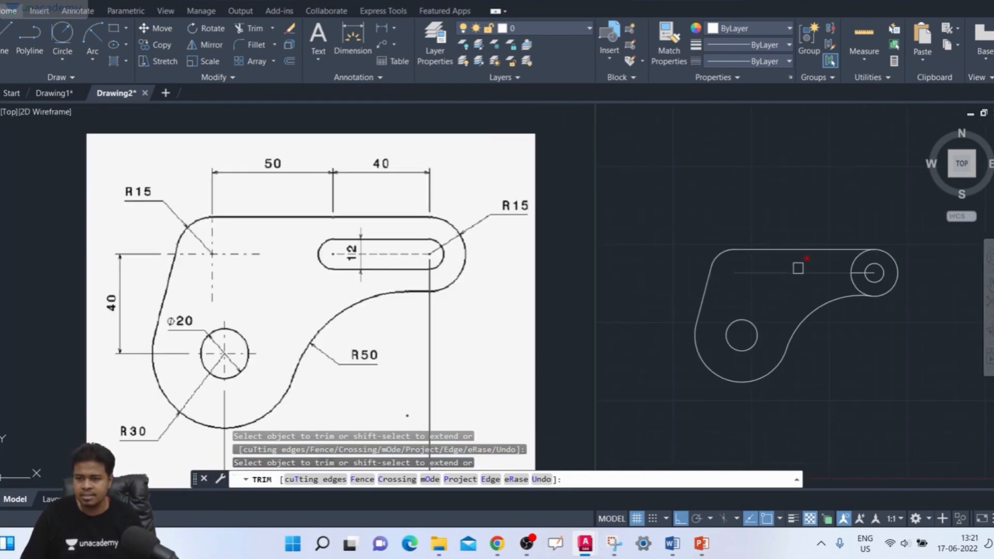
key("Escape")
key("Escape")
left_click(783, 272)
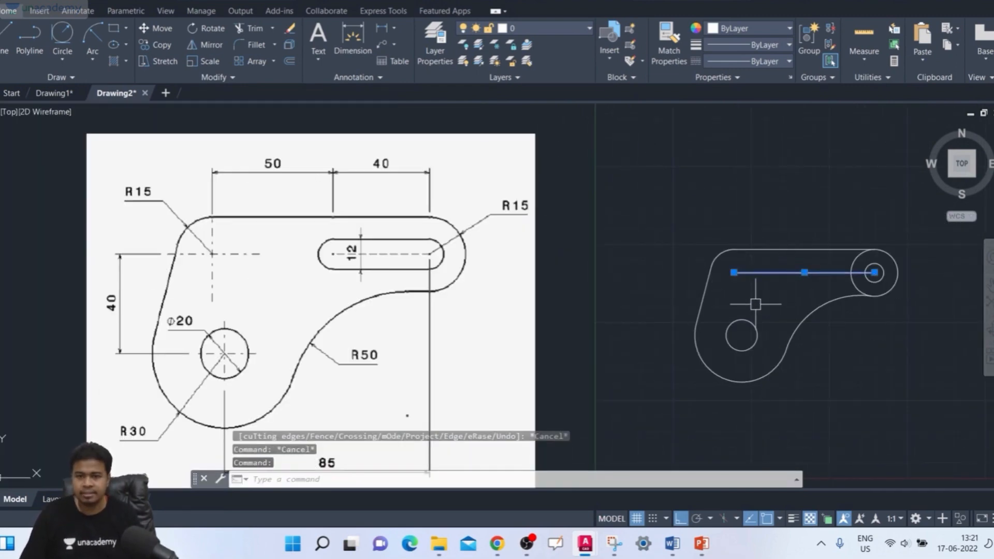
key("Delete")
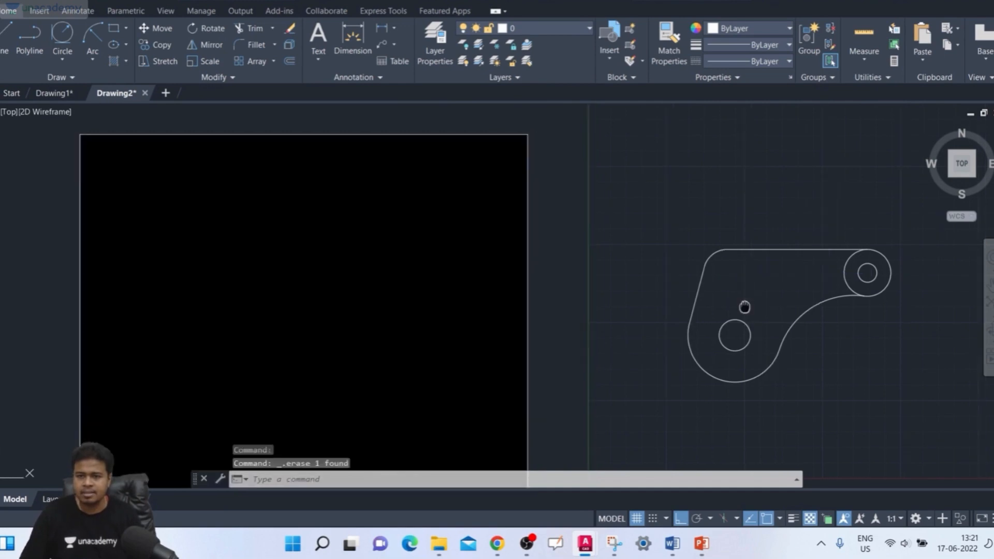
- Trim the inner arc of the right 15-radius circle between the top line and the 50-radius fillet
middle_click_drag(754, 305, 721, 293)
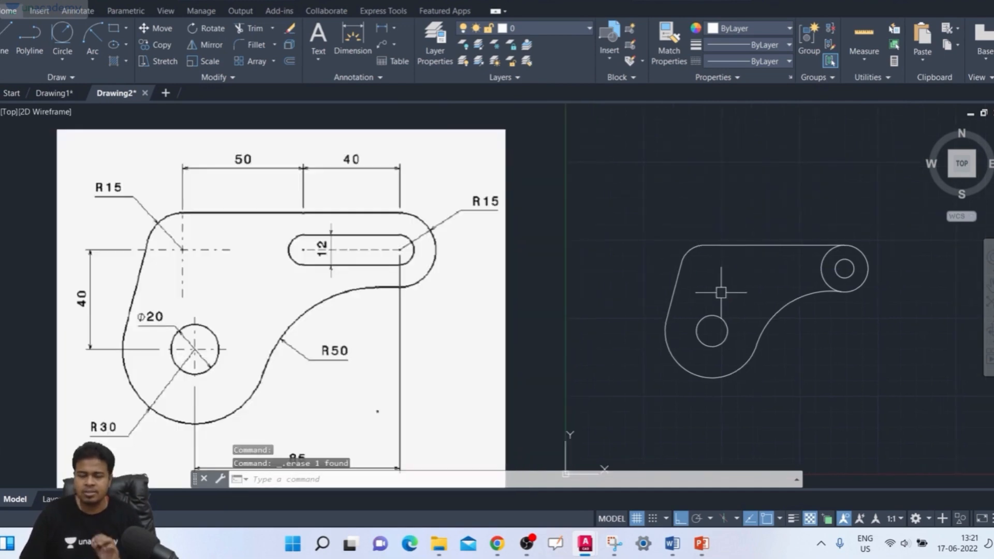
scroll(711, 293, "up", 2)
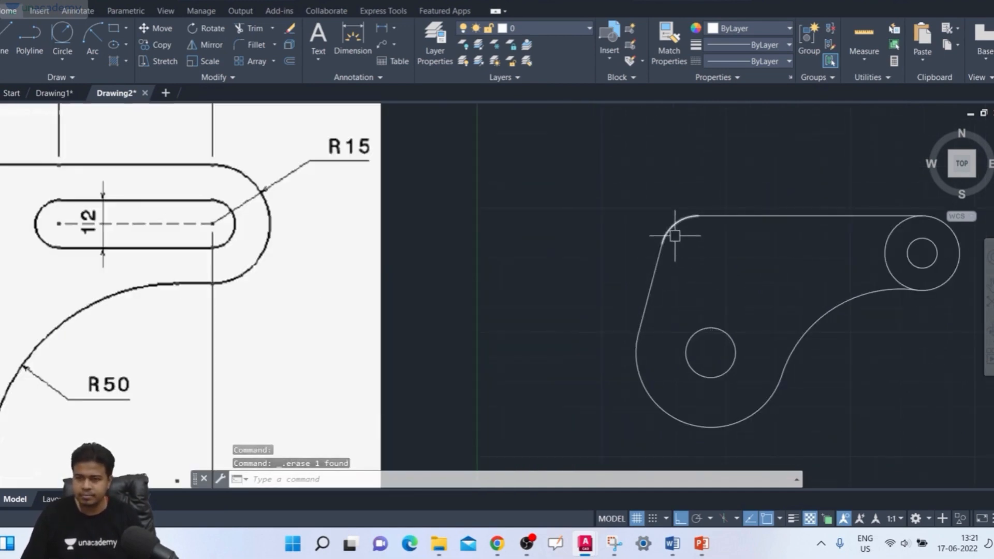
middle_click_drag(696, 253, 808, 263)
scroll(725, 258, "down", 2)
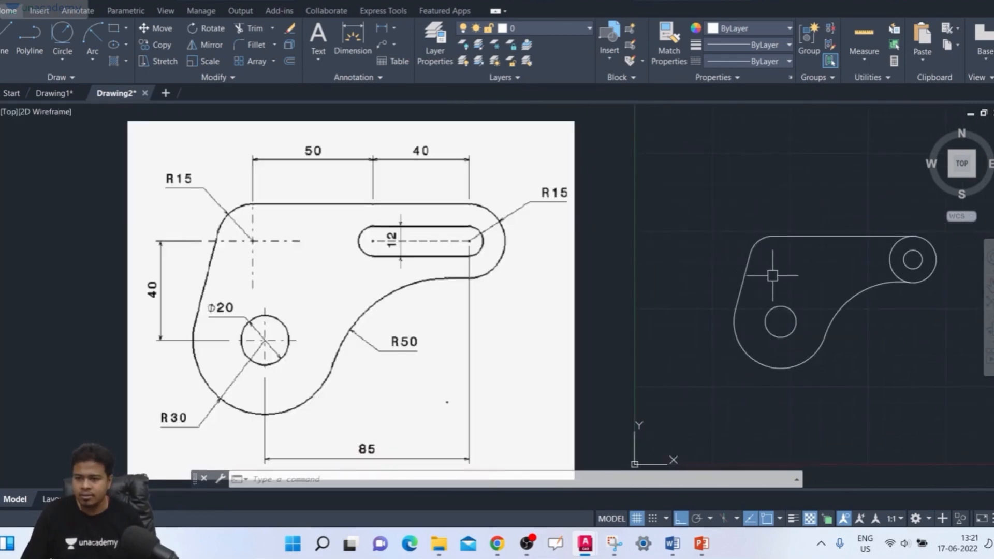
middle_click_drag(772, 276, 747, 278)
type("tr")
key("Return")
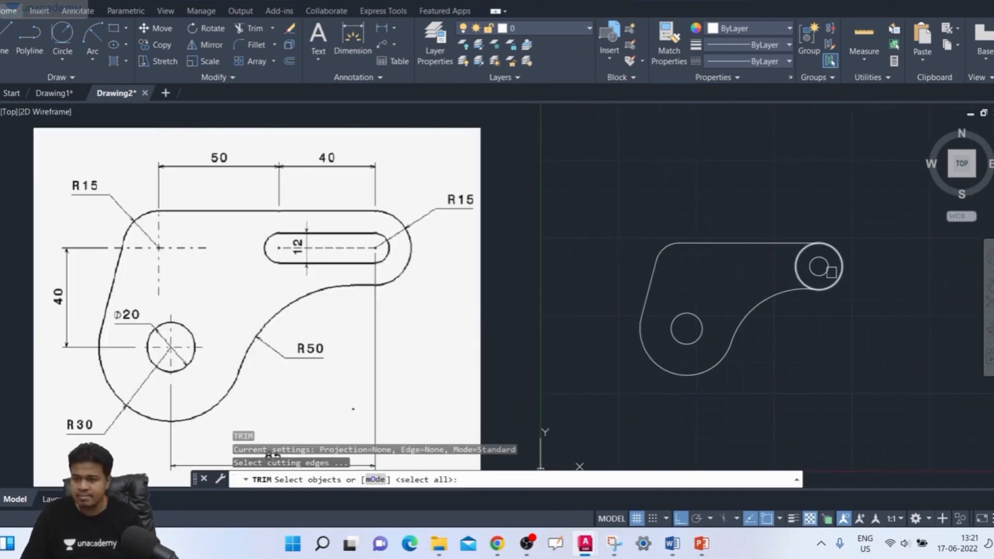
key("Return")
middle_click_drag(765, 292, 717, 305)
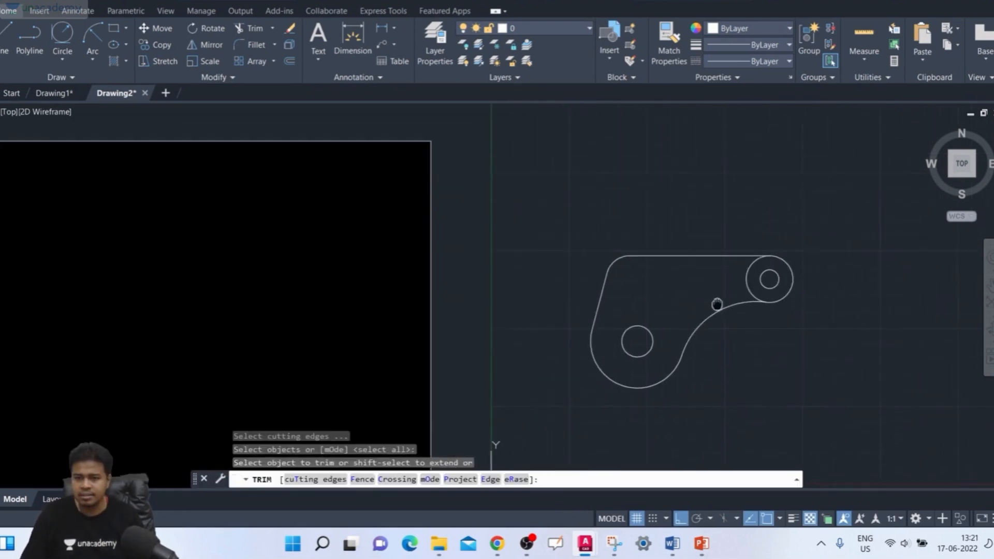
scroll(716, 300, "up", 2)
left_click(763, 283)
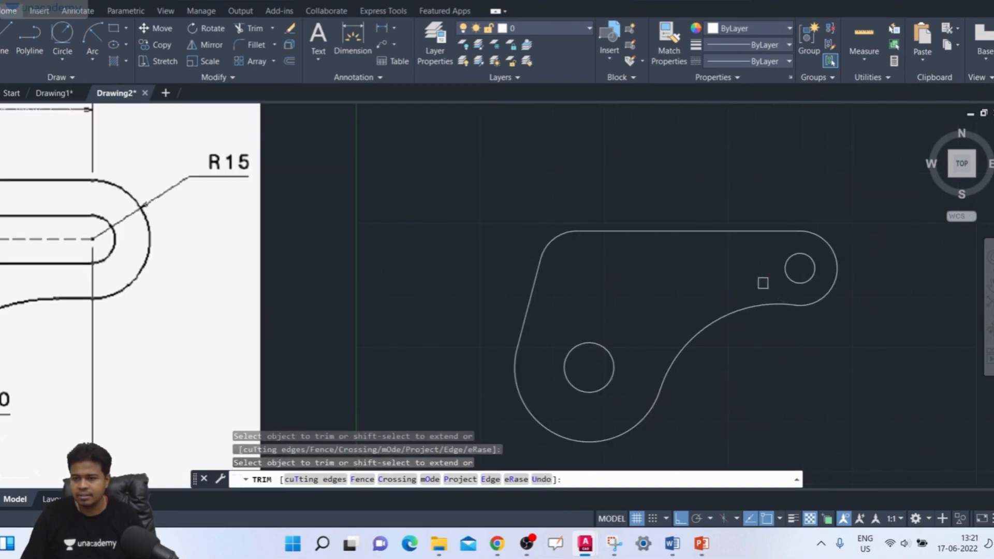
left_click(785, 272)
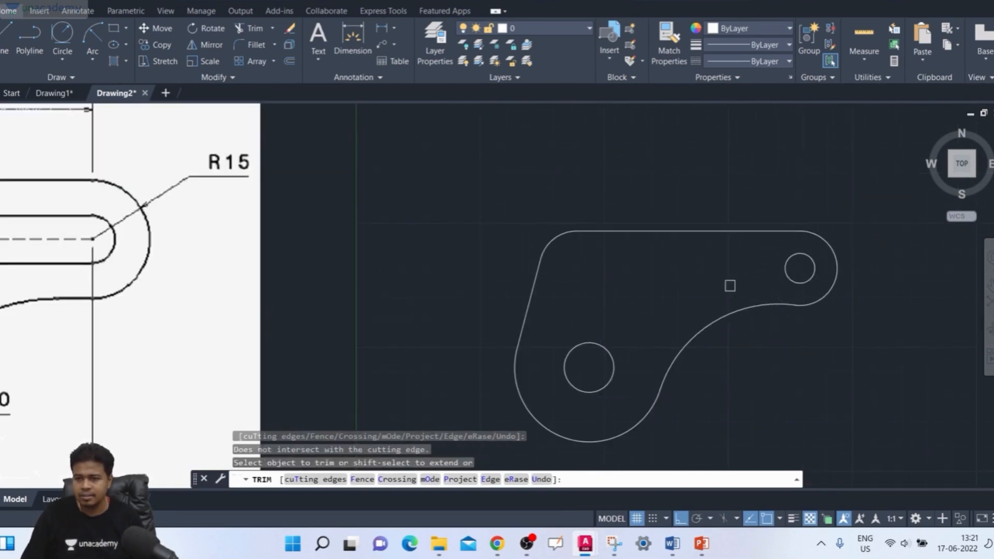
key("Escape")
- Draw a horizontal line 40 units long to the left from the top point of the 12-diameter circle
scroll(736, 287, "down", 5)
middle_click_drag(739, 275, 721, 273)
scroll(720, 278, "up", 2)
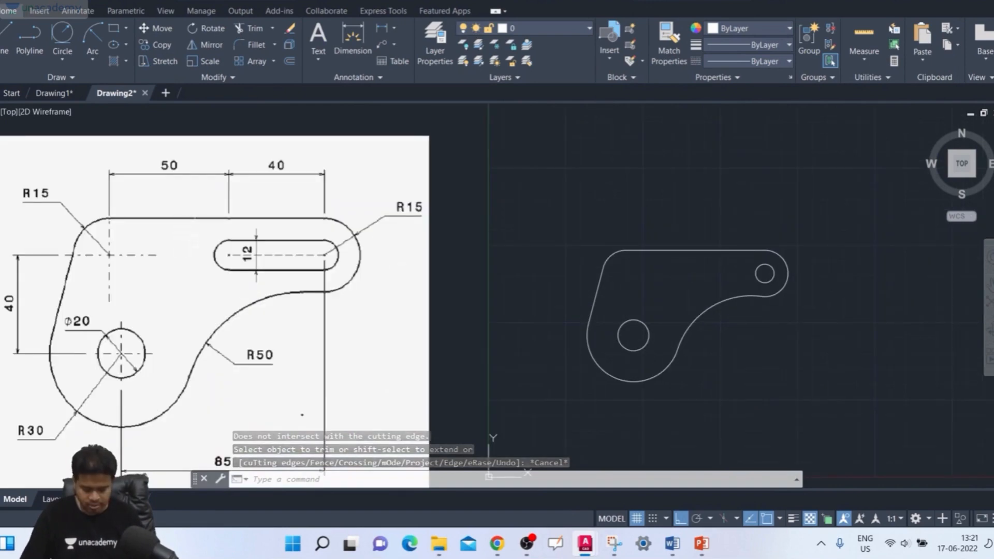
type("l")
key("Return")
scroll(751, 257, "up", 2)
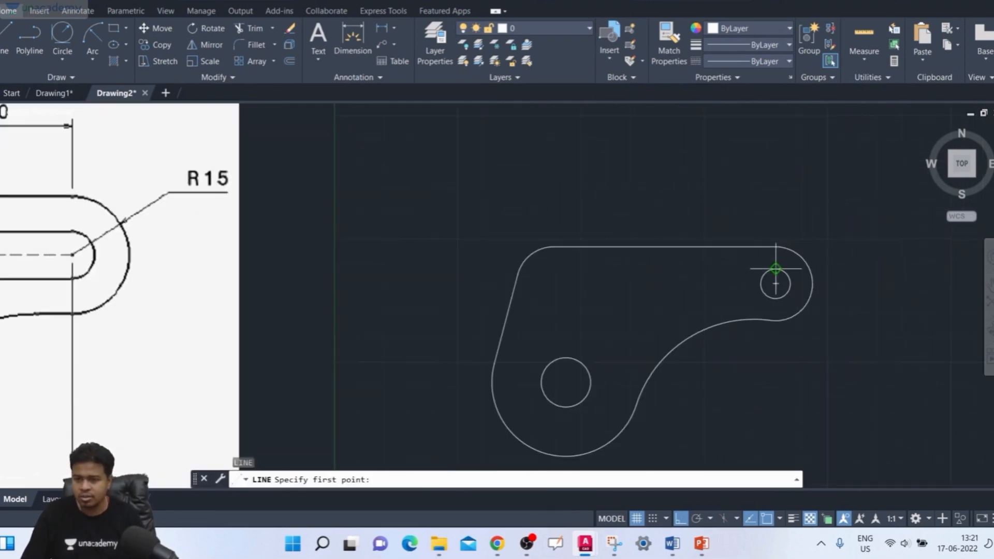
left_click(775, 269)
scroll(684, 262, "down", 2)
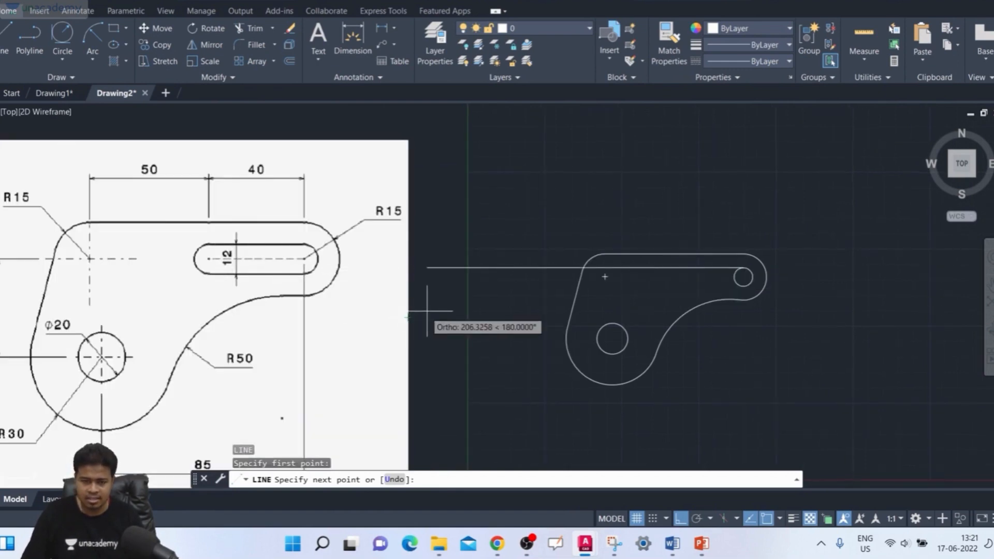
scroll(427, 311, "down", 2)
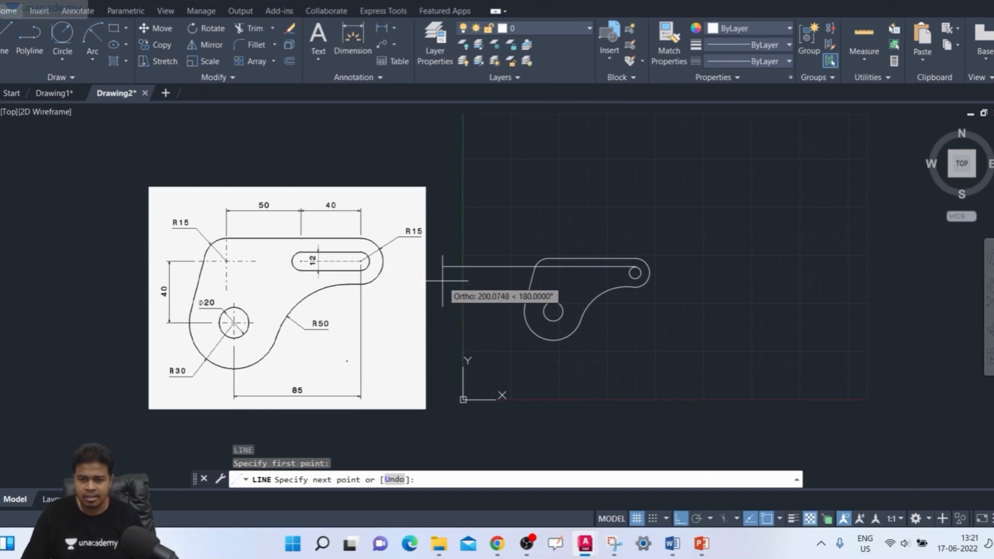
scroll(443, 281, "up", 2)
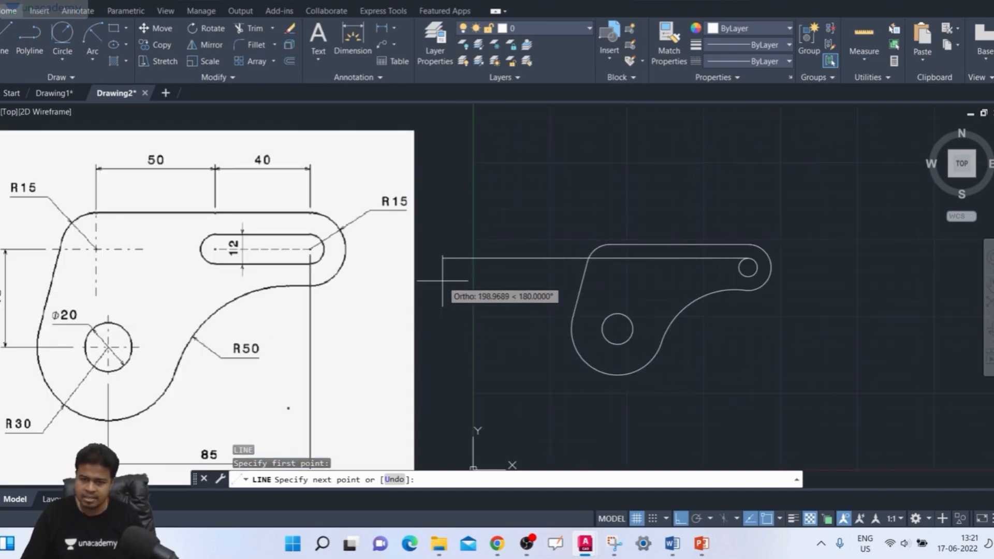
middle_click_drag(442, 281, 447, 295)
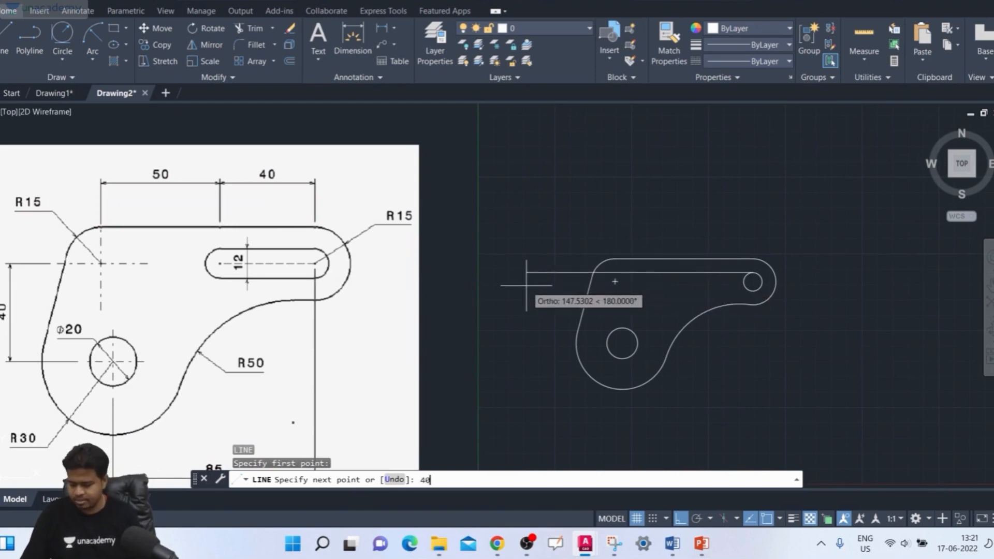
key("Return")
key("Return")
key("Return")
- Draw a second horizontal line 40 units long to the left from the bottom point of the 12-diameter circle
scroll(738, 294, "up", 2)
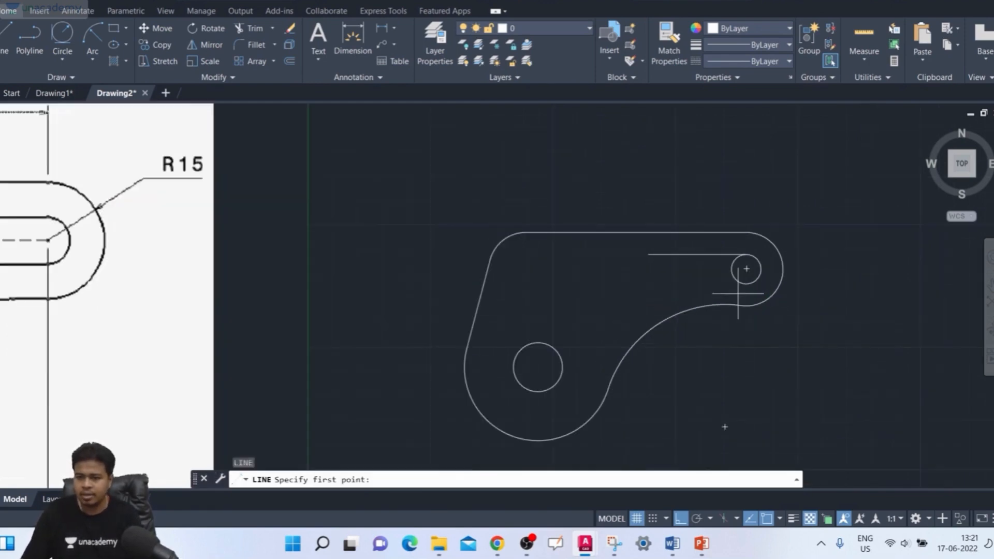
left_click(747, 283)
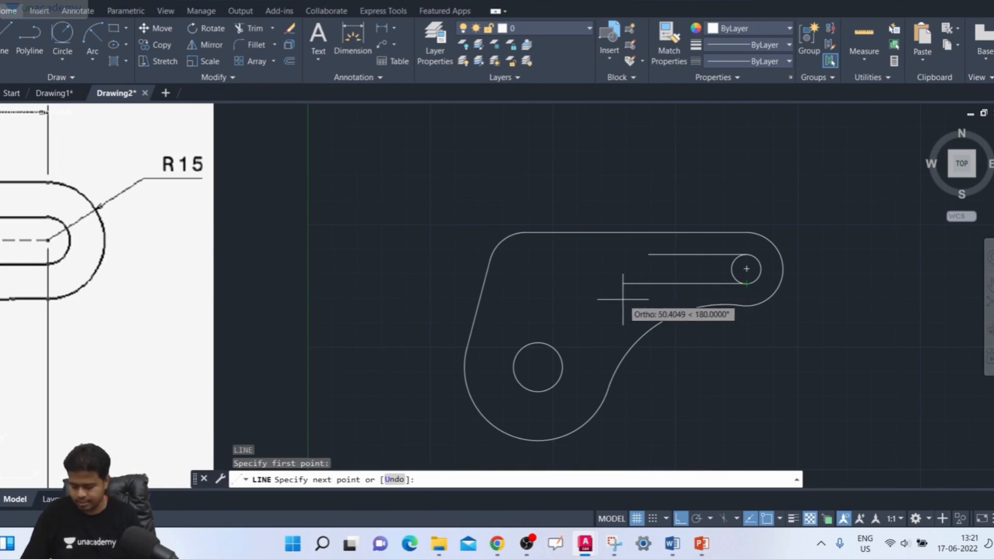
type("40")
key("Return")
key("Return")
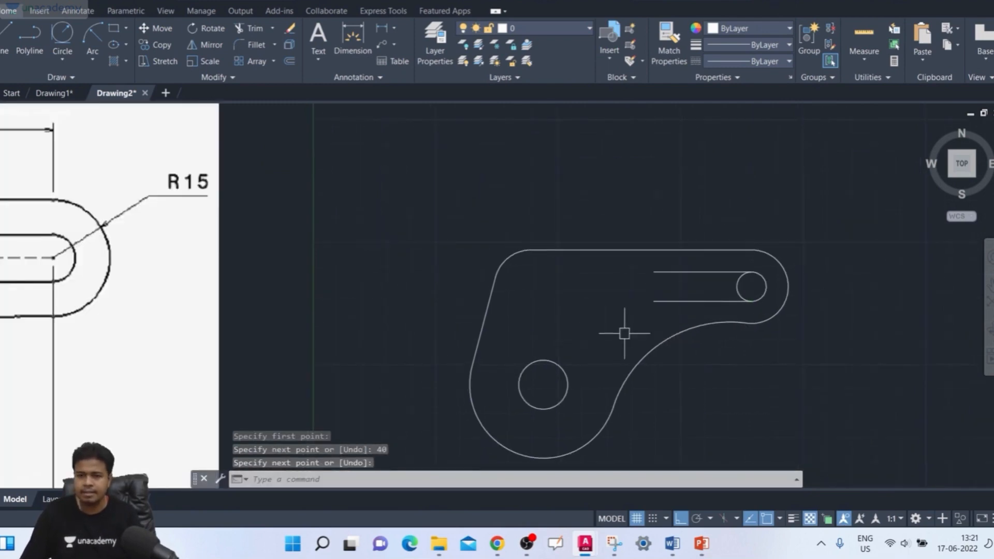
scroll(599, 322, "down", 2)
type("c")
key("Return")
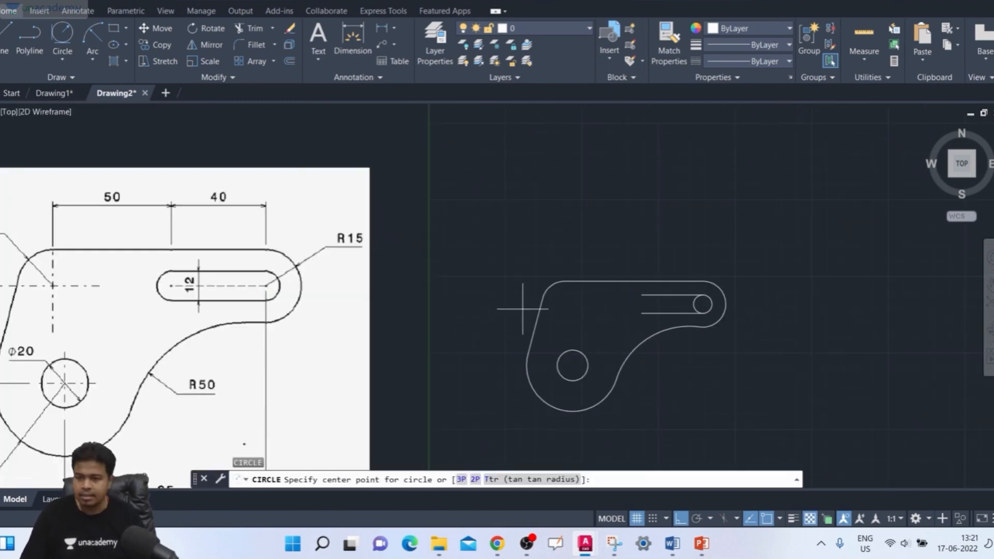
key("Escape")
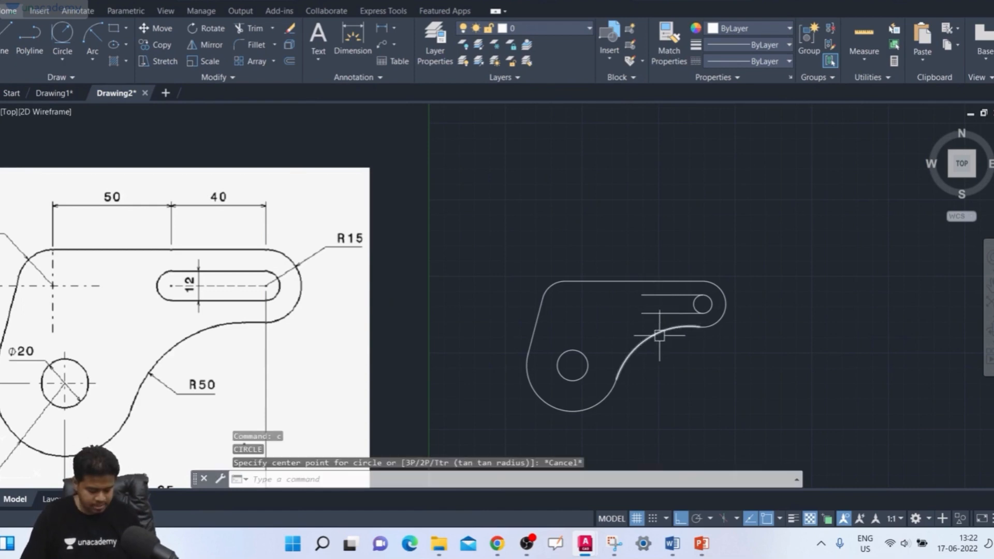
- Copy the 12-diameter circle 40 units to the left from its centre, onto the free ends of the two slot lines
type("c")
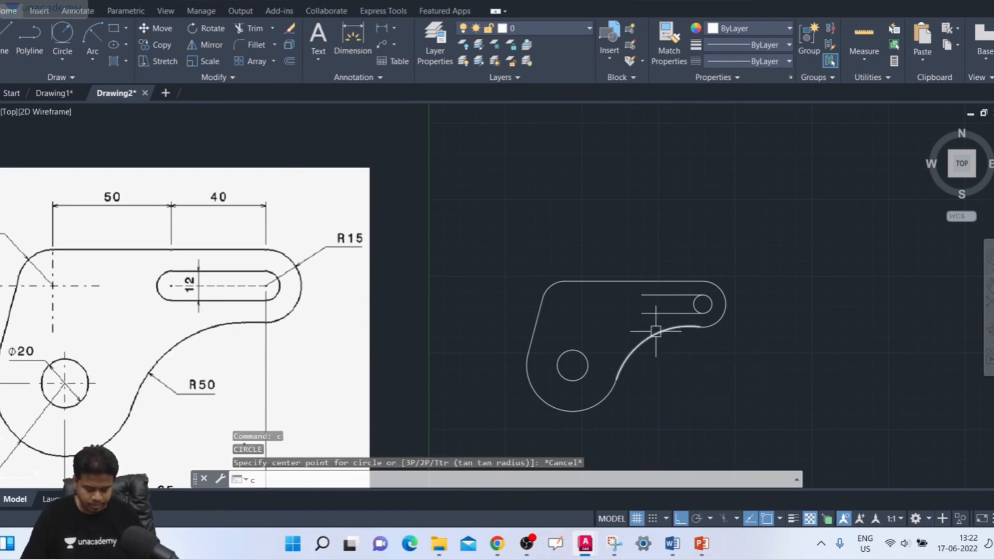
type("o")
key("Return")
scroll(725, 296, "up", 2)
left_click(694, 304)
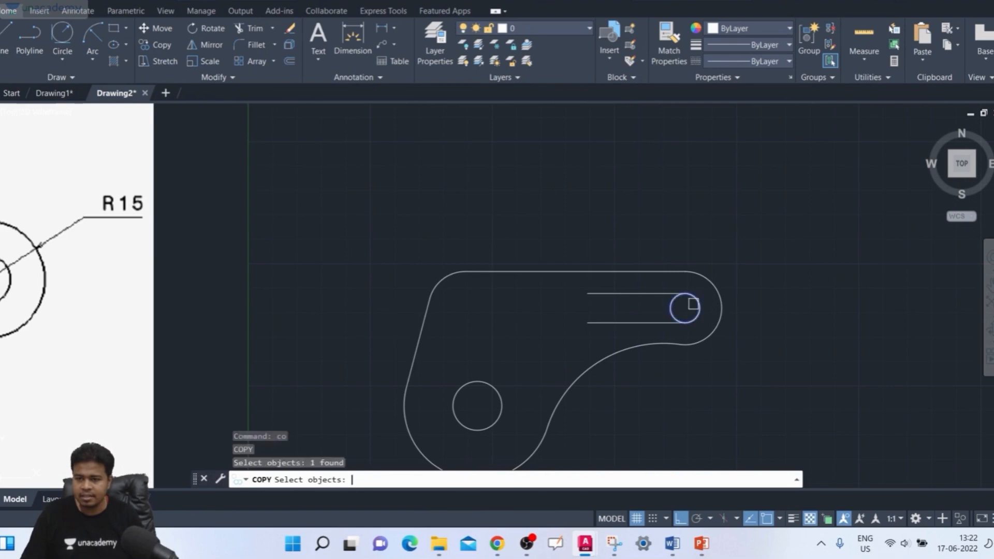
key("Return")
left_click(685, 308)
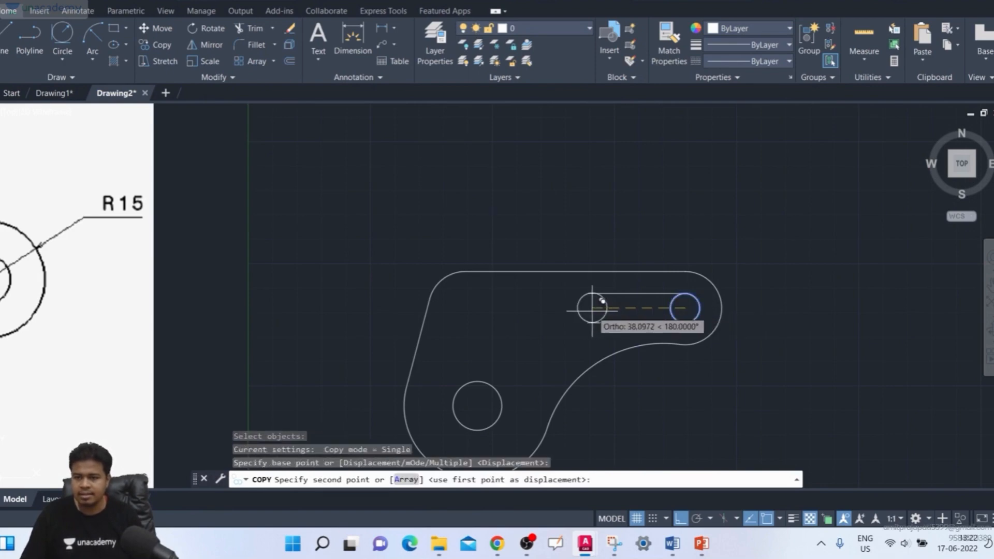
scroll(593, 306, "up", 4)
scroll(518, 306, "down", 6)
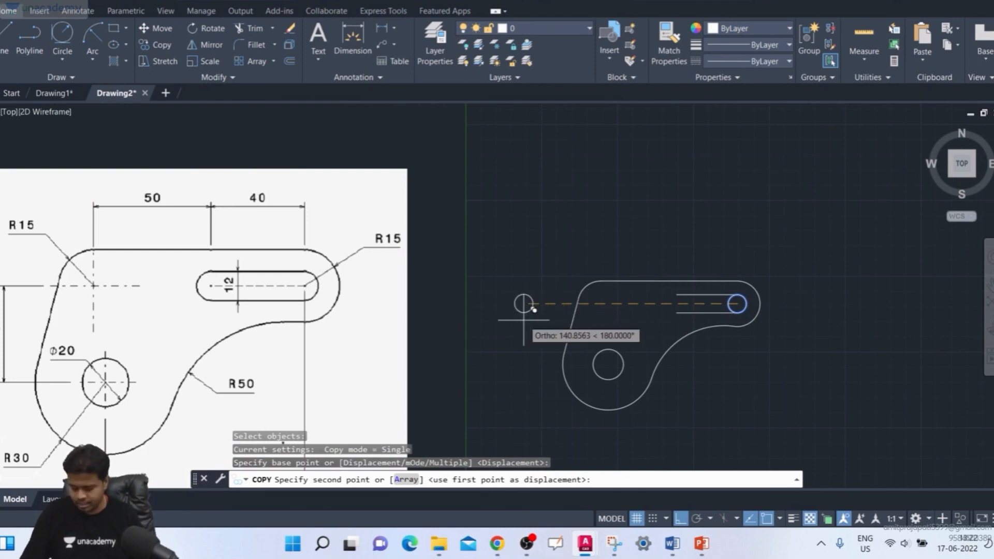
key("Return")
scroll(663, 302, "up", 5)
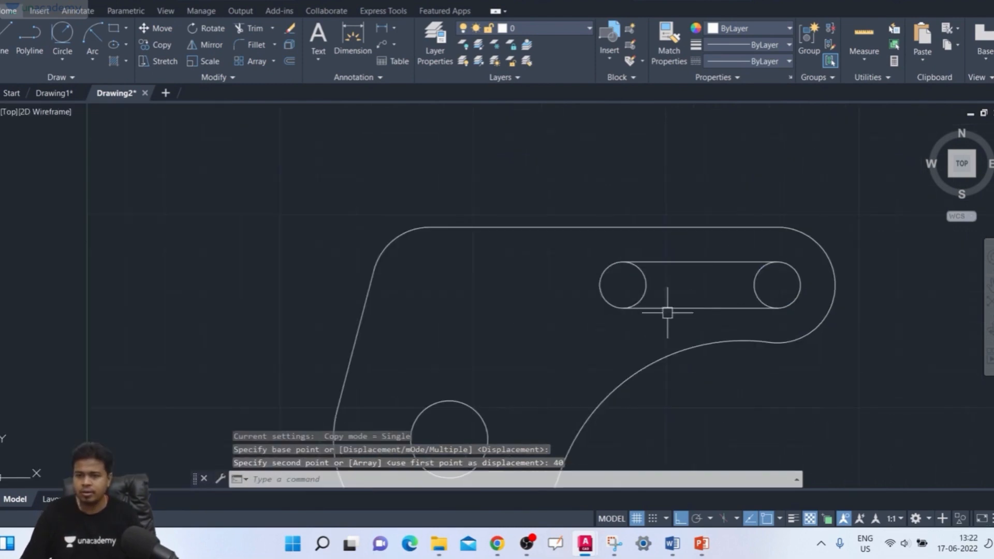
- Trim the inner halves of both 12-diameter circles to leave a closed slot outline
type("tr")
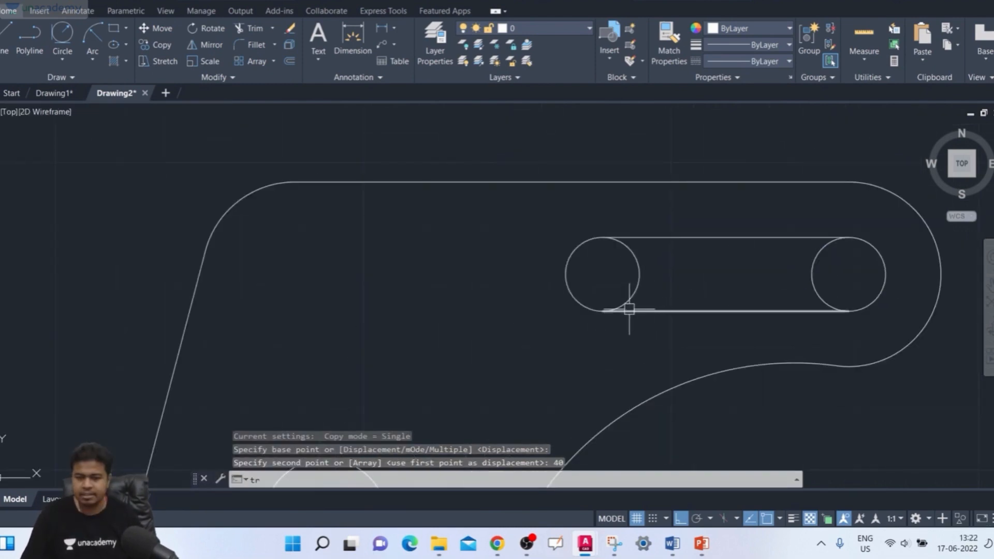
key("Return")
key("Return")
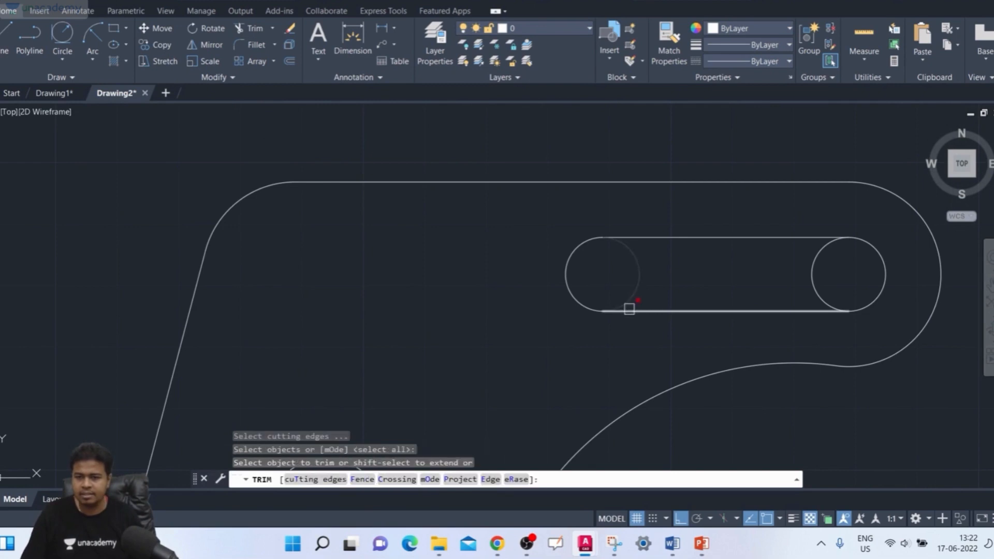
left_click(635, 265)
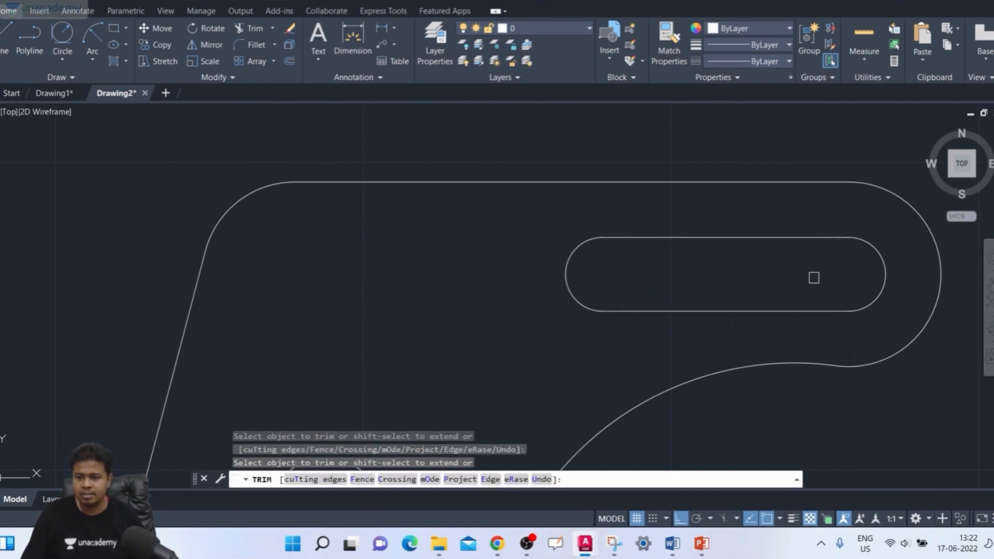
scroll(814, 278, "down", 9)
key("Escape")
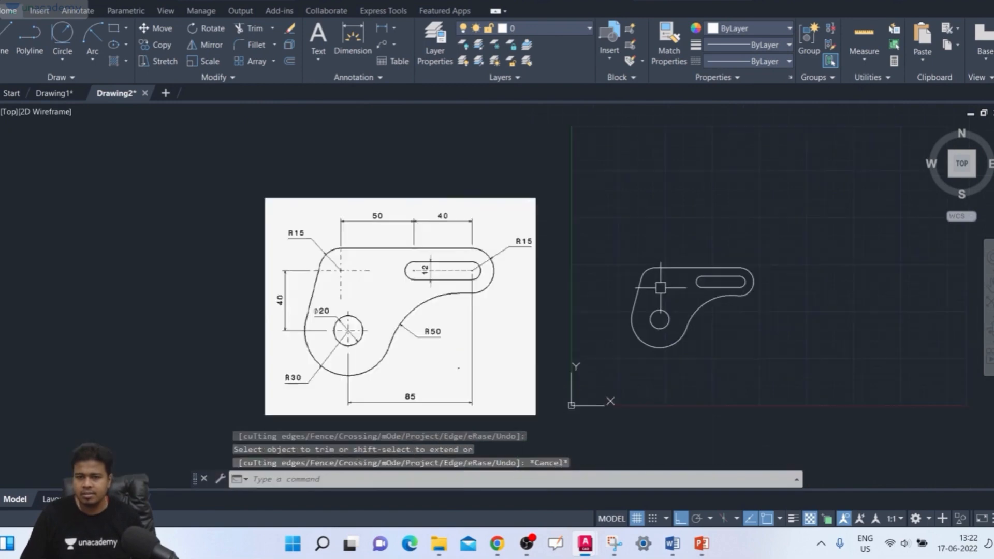
- Draw a horizontal centreline inside the slot, joining the centres of its two end arcs
middle_click_drag(746, 296, 750, 287)
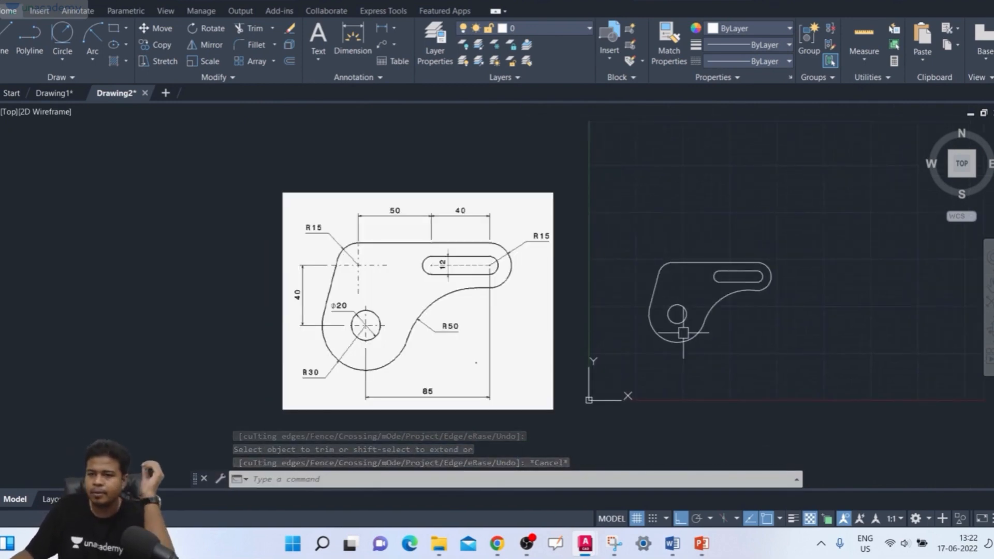
scroll(682, 330, "up", 2)
middle_click_drag(681, 330, 703, 326)
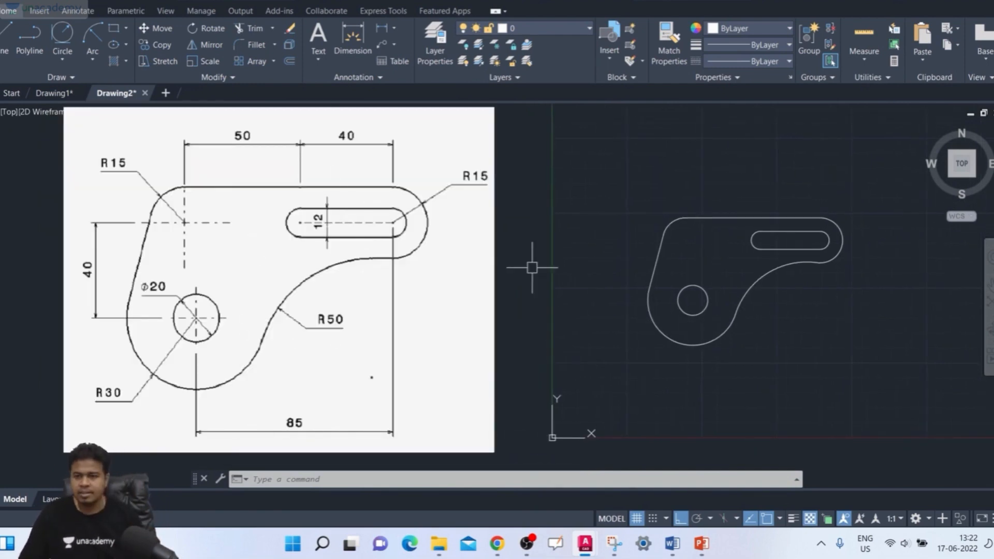
key("Return")
scroll(766, 222, "up", 2)
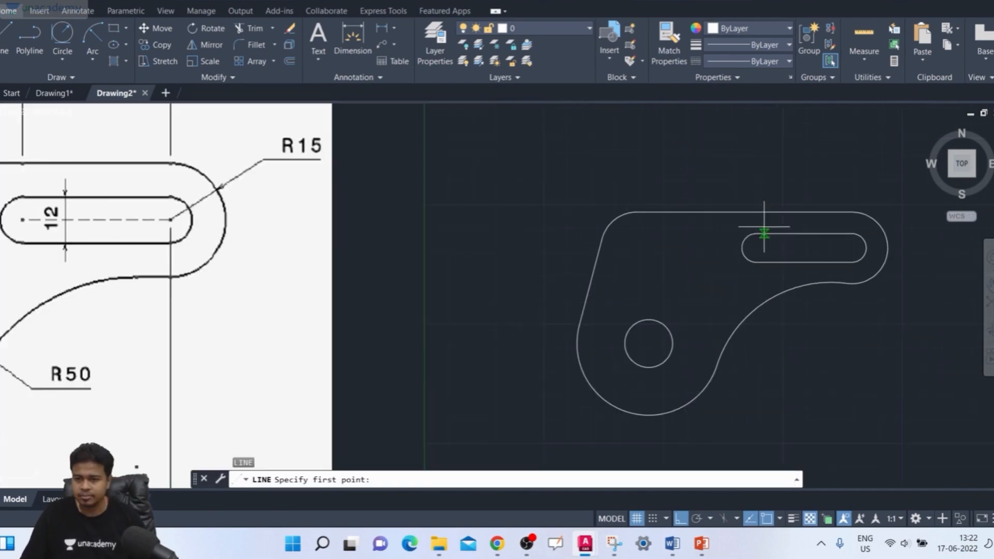
left_click(757, 247)
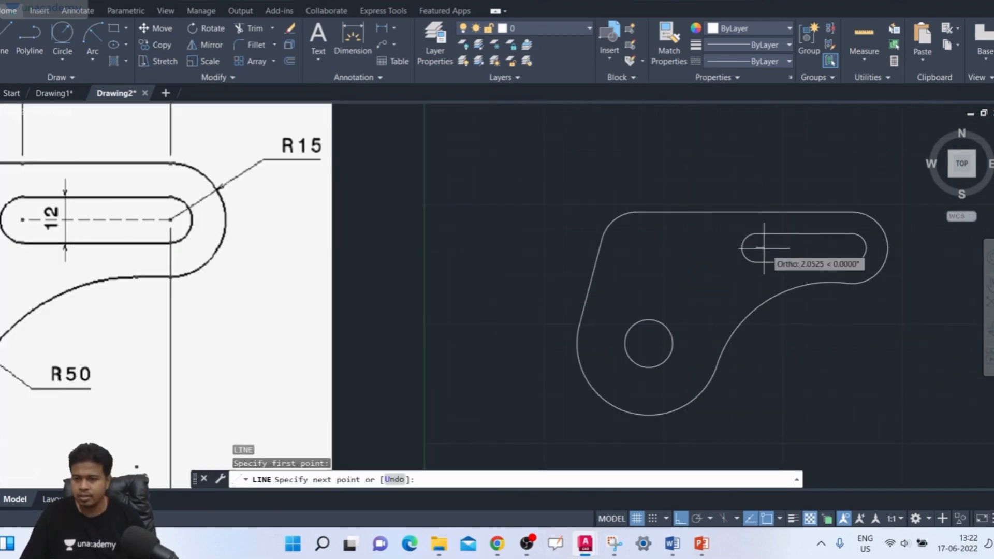
left_click(852, 248)
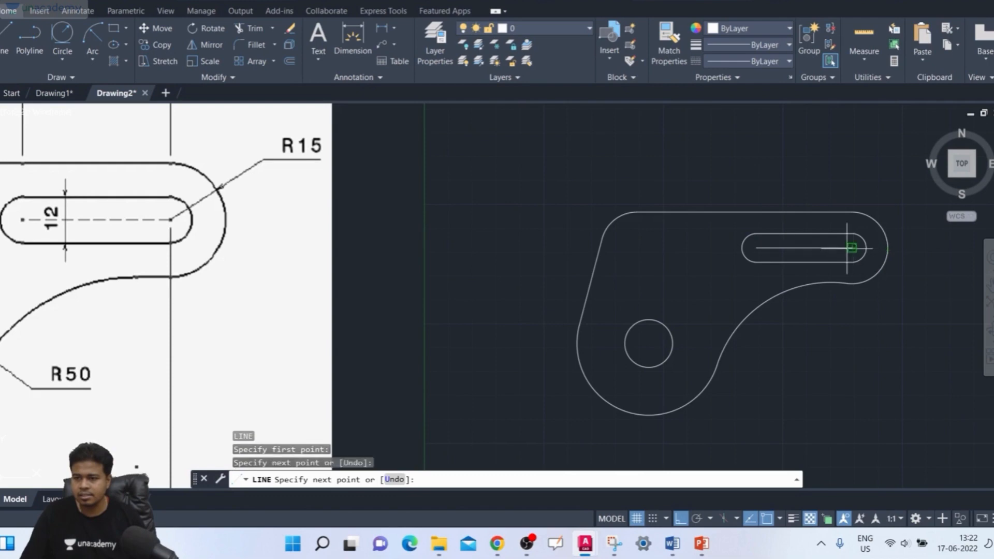
key("Return")
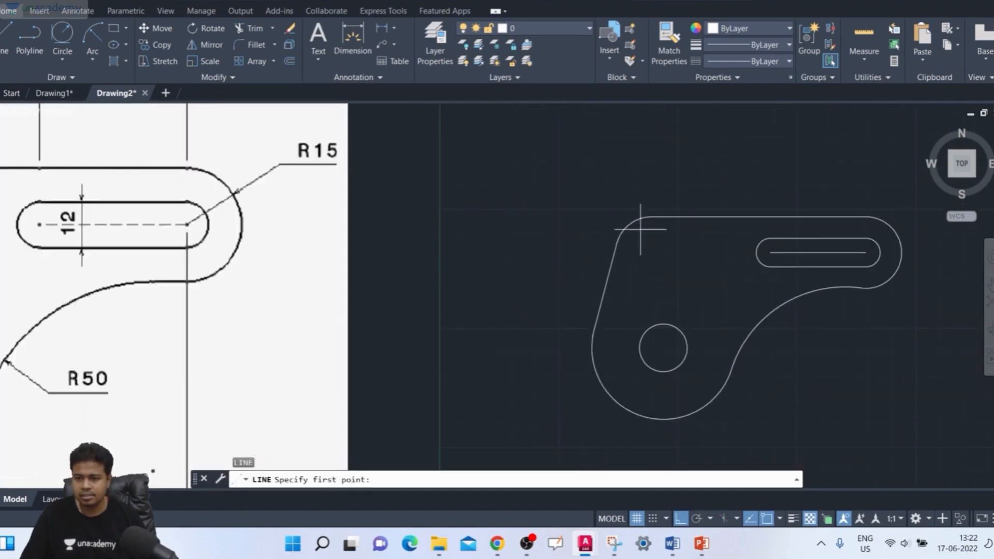
- Draw the vertical centreline of the upper-left 15-radius corner as two lines from the arc centre, one upward and one about 16.5 units downward
left_click(651, 253)
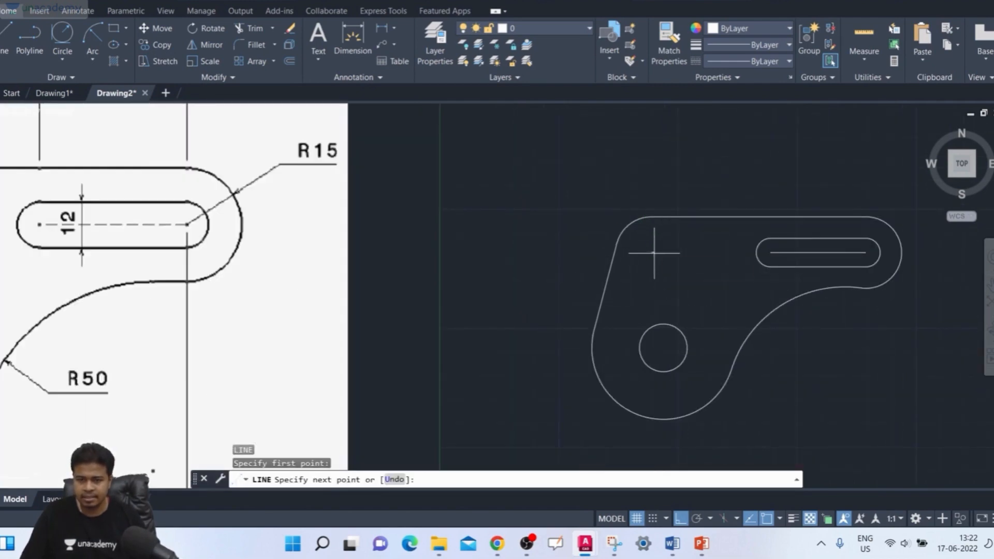
scroll(652, 217, "down", 2)
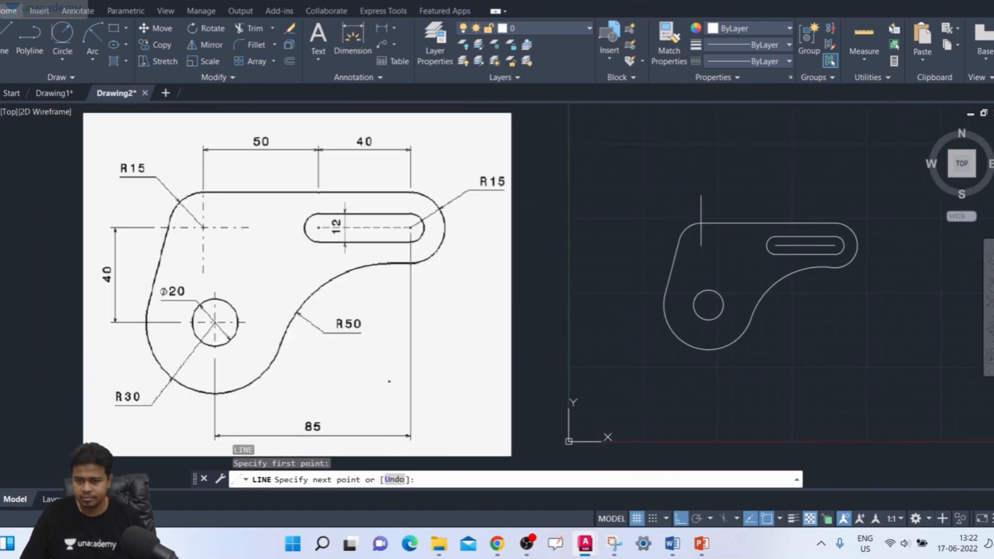
key("Escape")
key("Return")
left_click(701, 246)
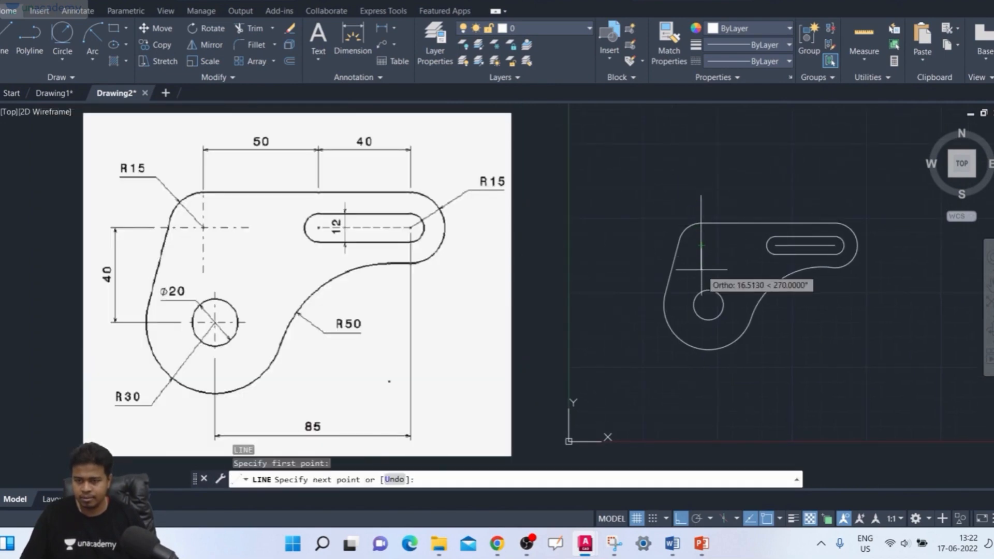
key("Escape")
- Draw the horizontal centreline of the upper-left 15-radius corner as two lines from the arc centre, one to the right and one to the left
key("Return")
left_click(701, 246)
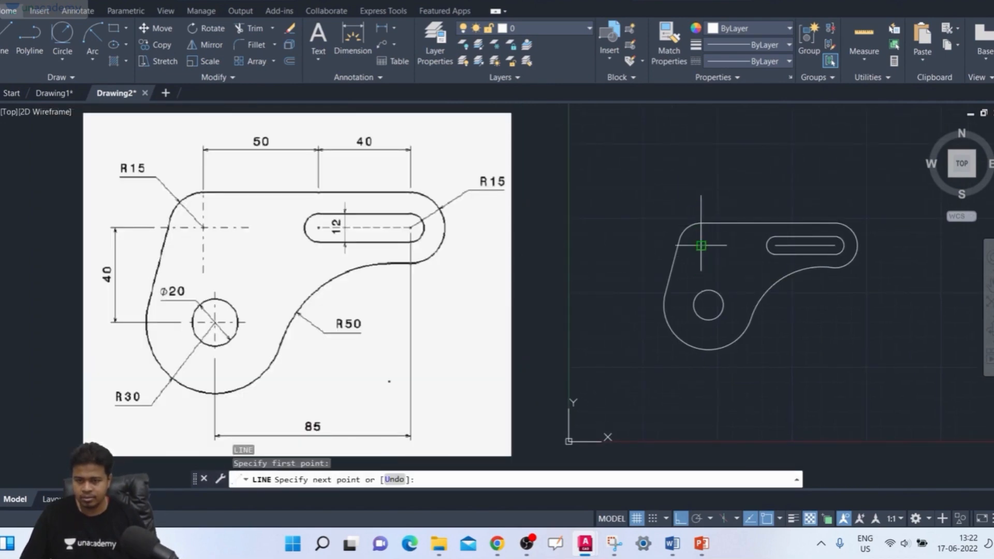
left_click(739, 245)
key("Return")
key("Return")
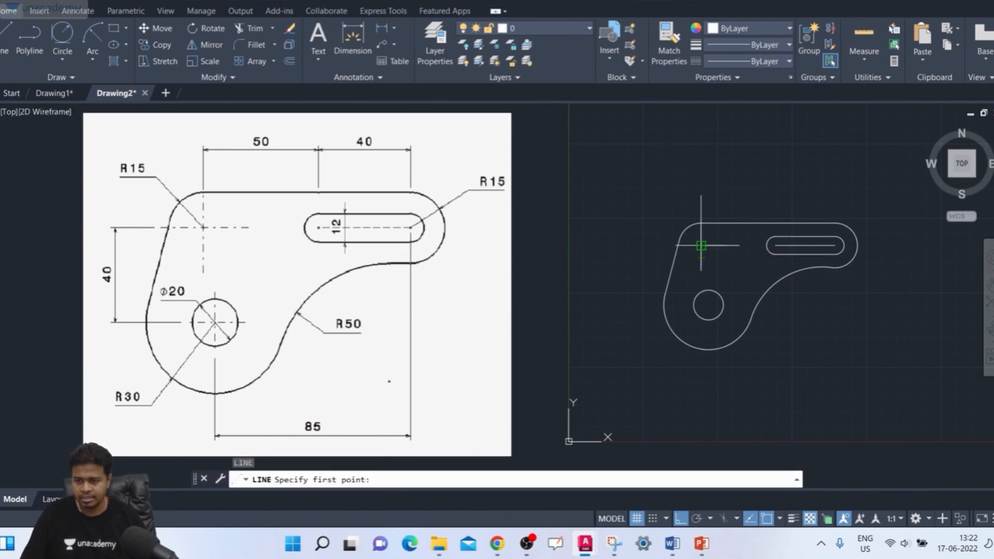
left_click(701, 245)
left_click(663, 246)
key("Return")
- Trim the part of the corner's vertical centreline that extends above the plate's top edge
scroll(623, 274, "down", 4)
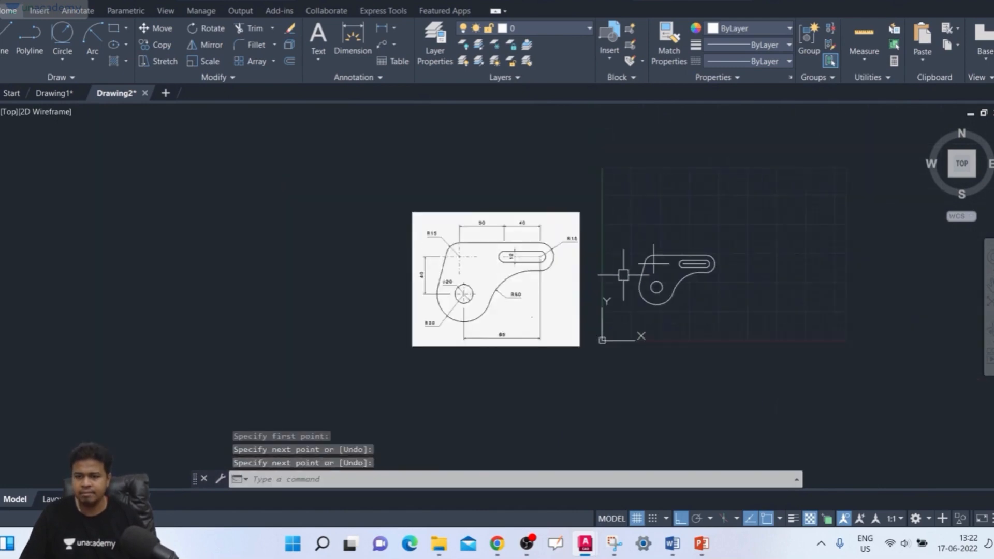
scroll(623, 275, "up", 4)
middle_click_drag(631, 274, 633, 274)
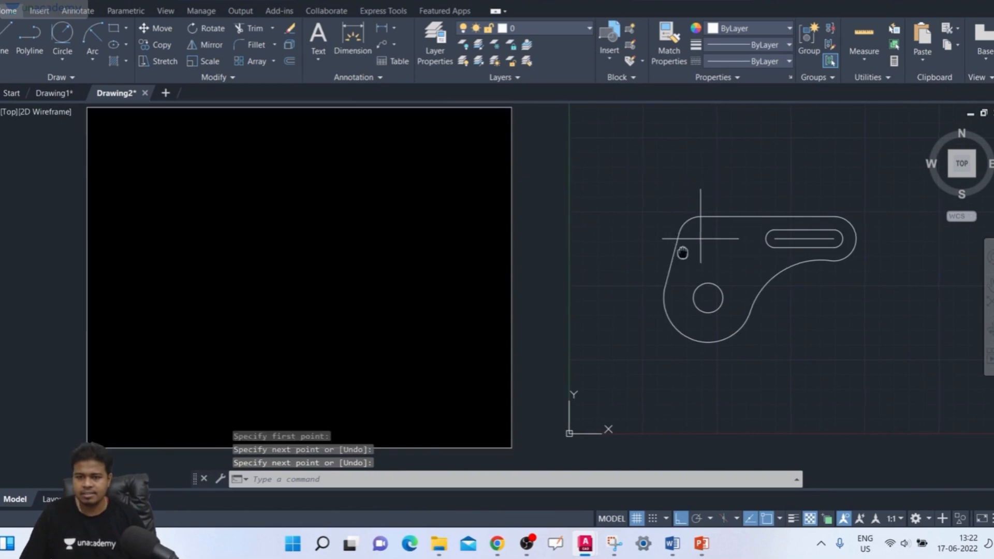
scroll(682, 251, "up", 2)
type("tr")
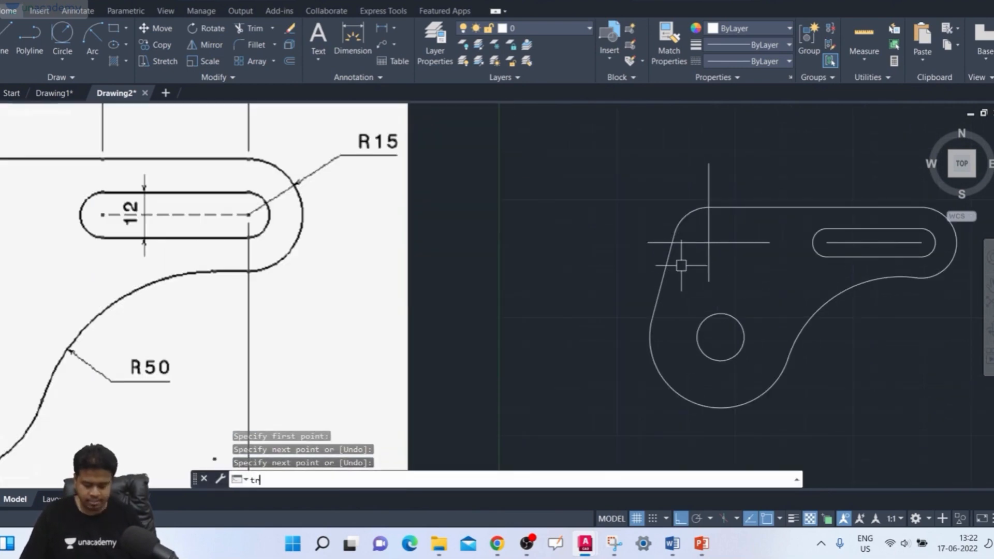
key("Return")
left_click(713, 224)
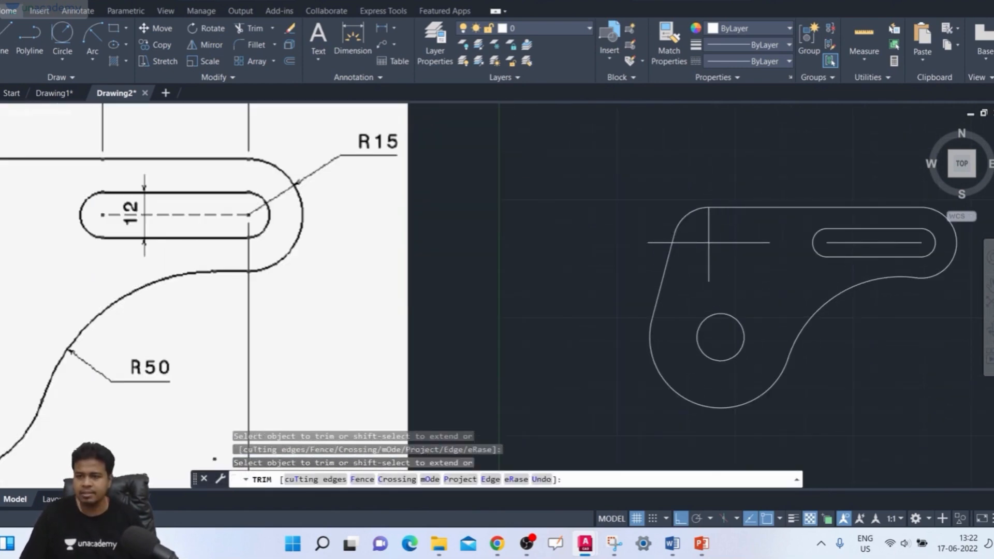
scroll(740, 192, "down", 2)
key("Escape")
key("Escape")
- Draw a vertical centreline through the centre of the 20-diameter hole, extending slightly past the circle above and below
scroll(720, 291, "up", 2)
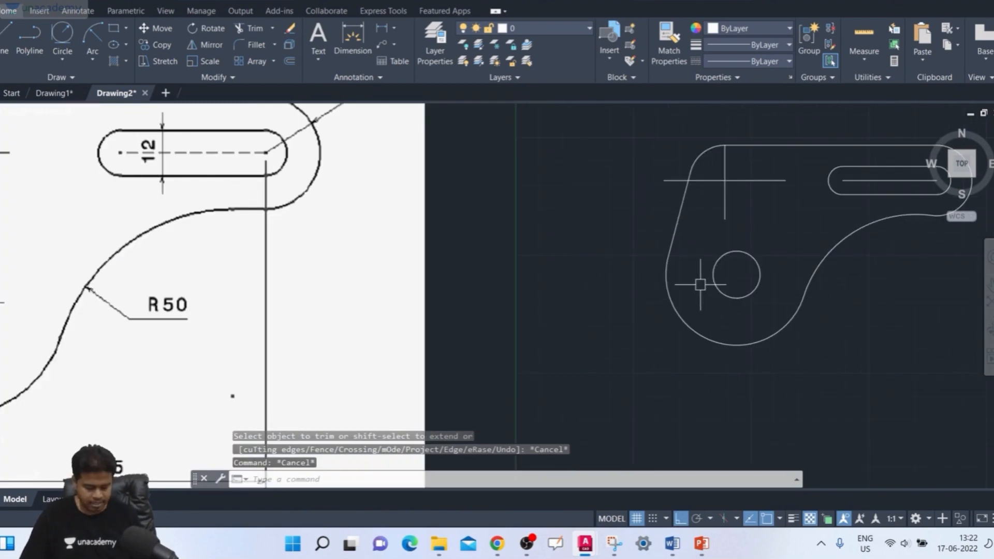
scroll(700, 284, "down", 1)
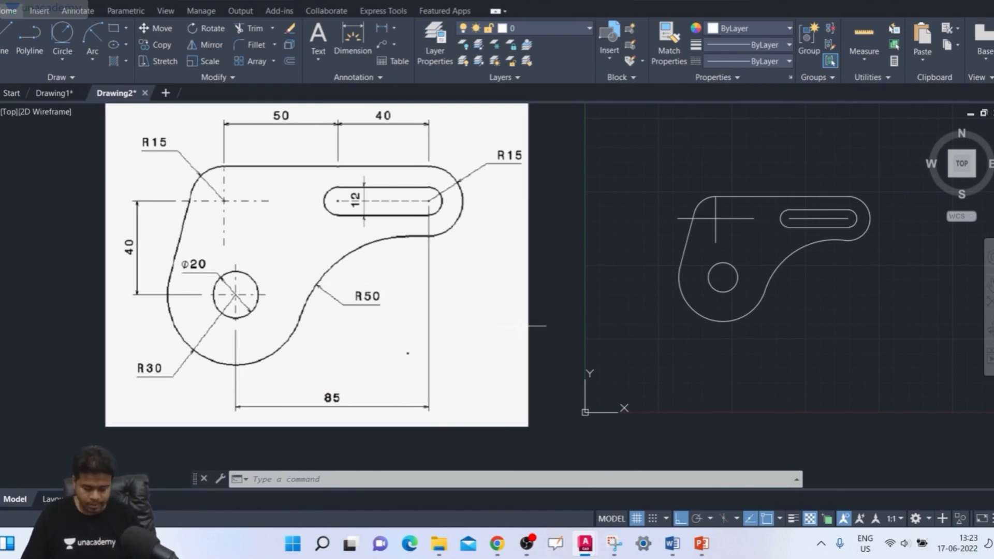
key("Return")
scroll(657, 282, "up", 2)
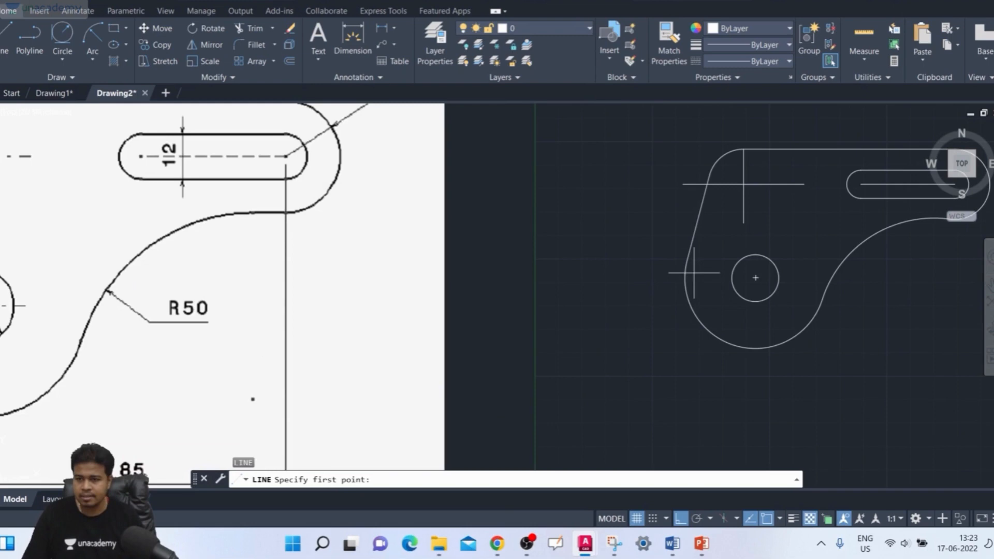
left_click(756, 278)
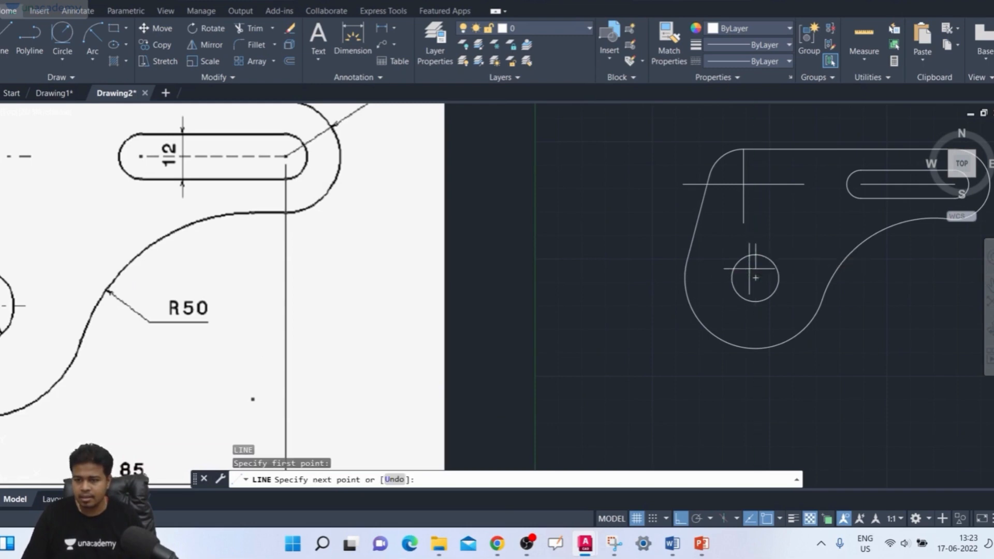
key("Escape")
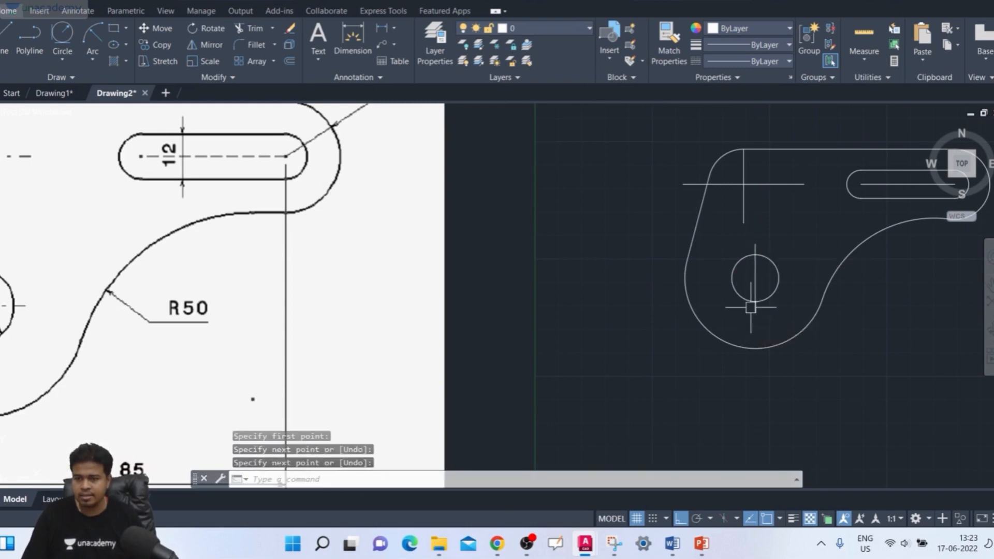
- Draw a horizontal centreline through the centre of the 20-diameter hole, starting about 16 units to its left and extending past its right side
key("Return")
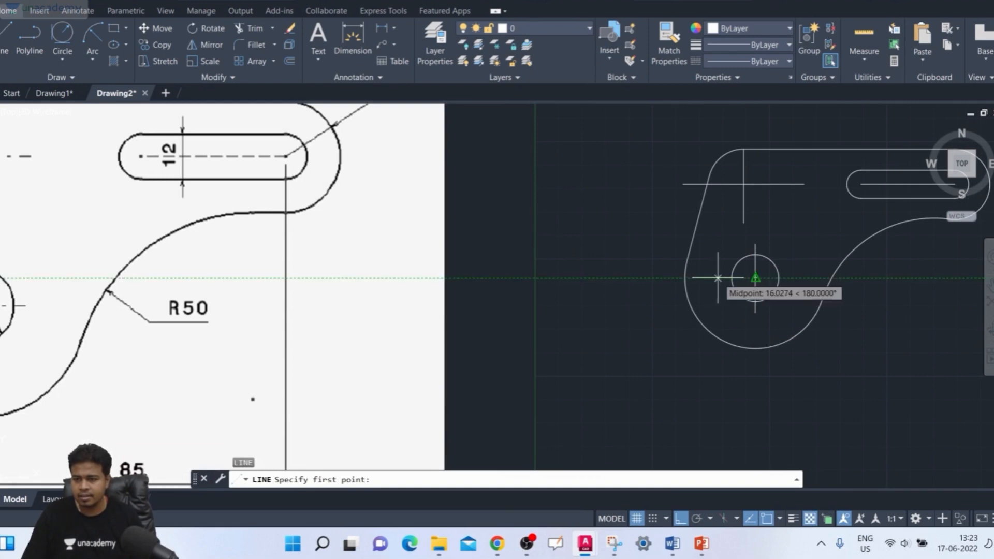
left_click(718, 278)
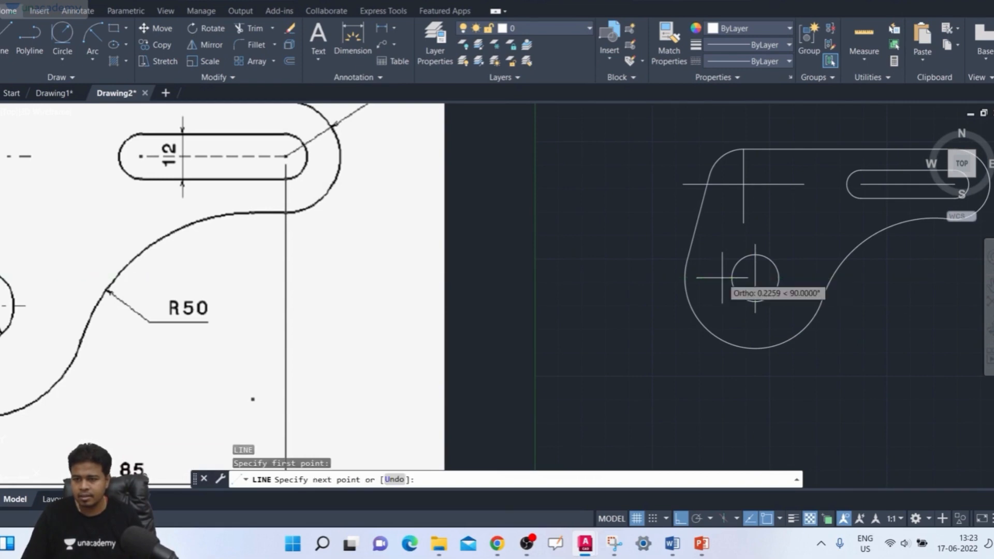
left_click(787, 278)
key("Return")
scroll(792, 288, "up", 2)
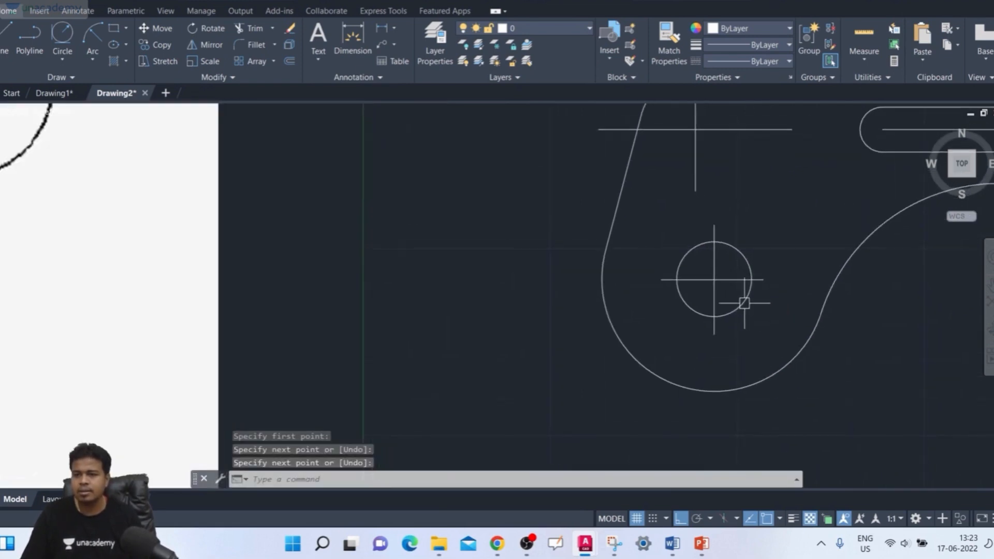
- Join the two halves of the upper-left corner's horizontal centreline into a single line
scroll(725, 287, "down", 4)
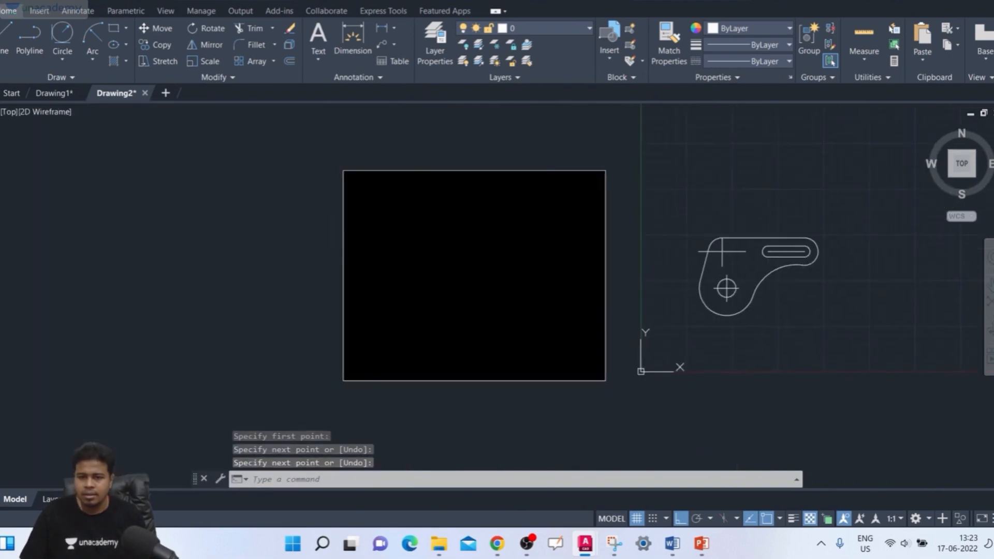
scroll(734, 285, "up", 1)
scroll(735, 267, "up", 2)
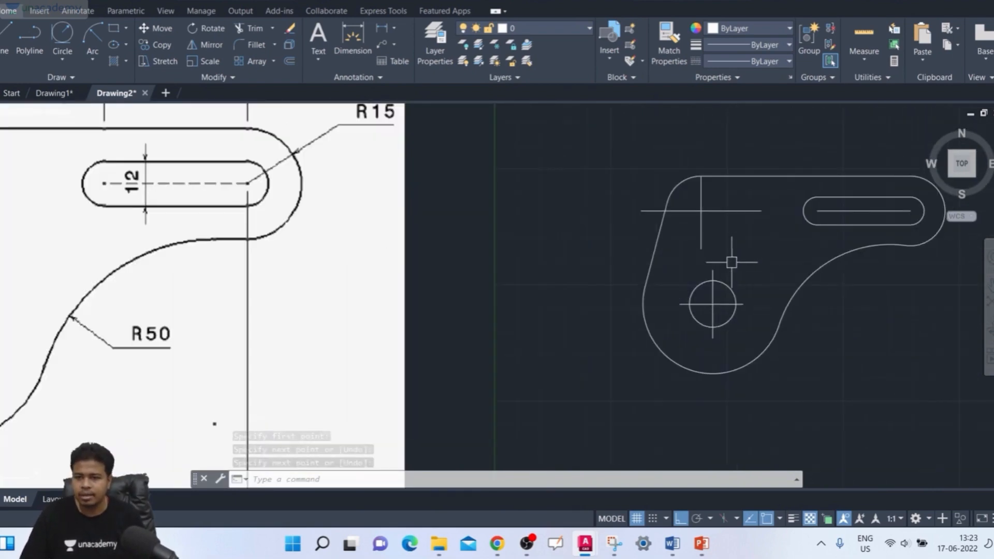
left_click(735, 210)
key("Escape")
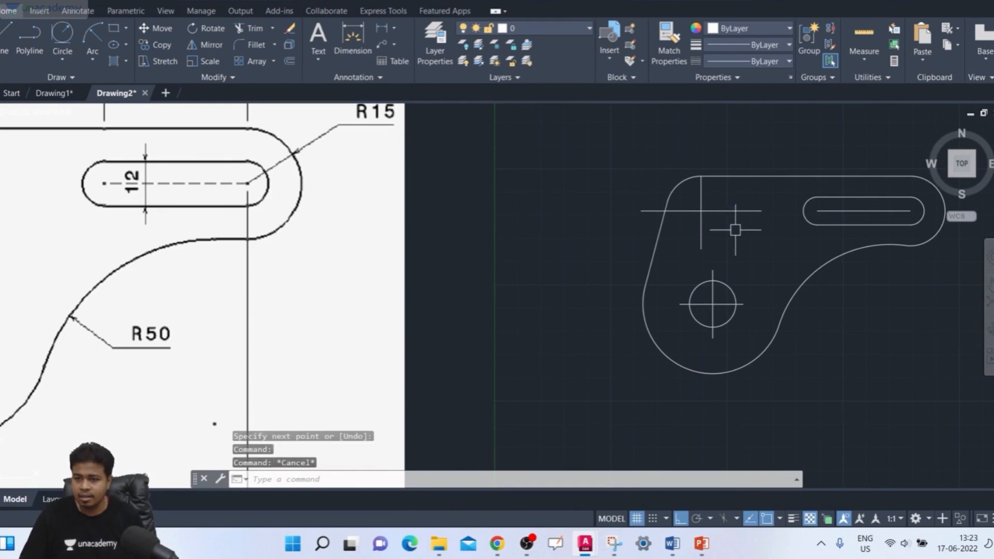
key("Return")
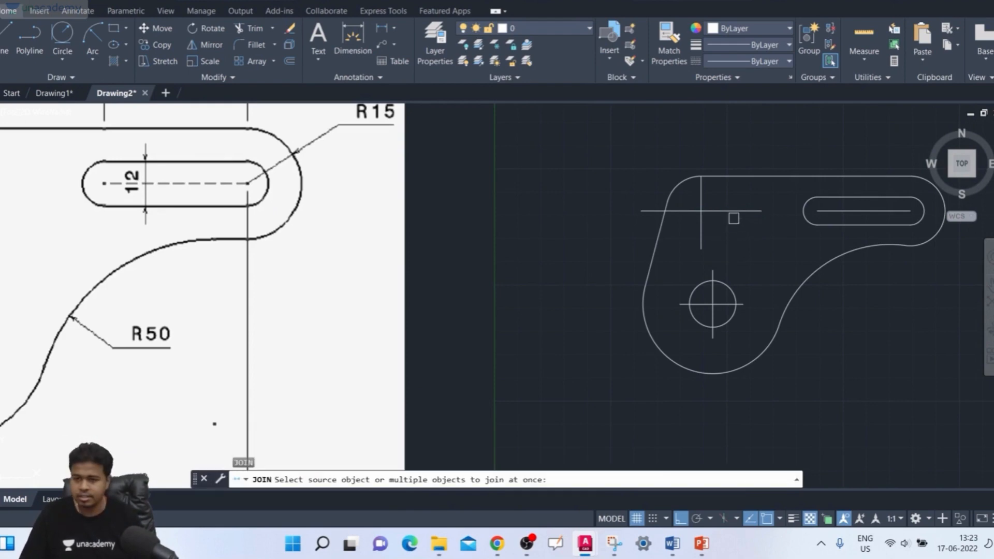
left_click(734, 216)
left_click(728, 206)
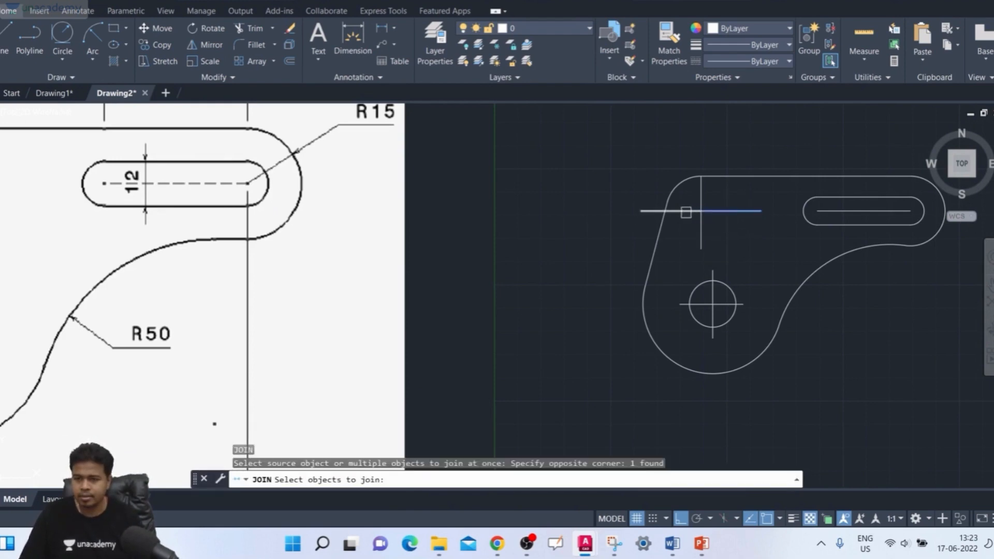
key("Return")
- Join the two halves of the upper-left corner's vertical centreline into a single line
key("Return")
left_click(702, 226)
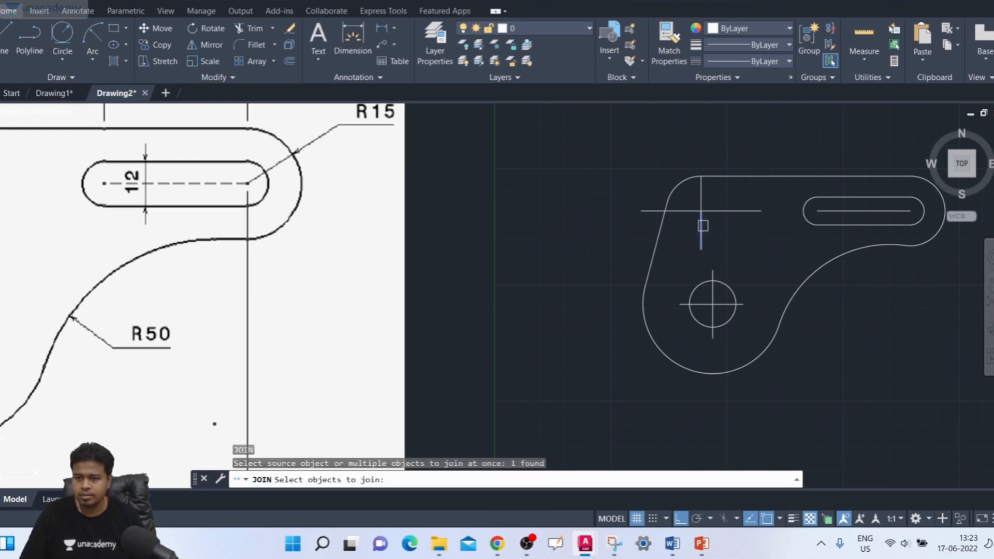
left_click(701, 200)
key("Return")
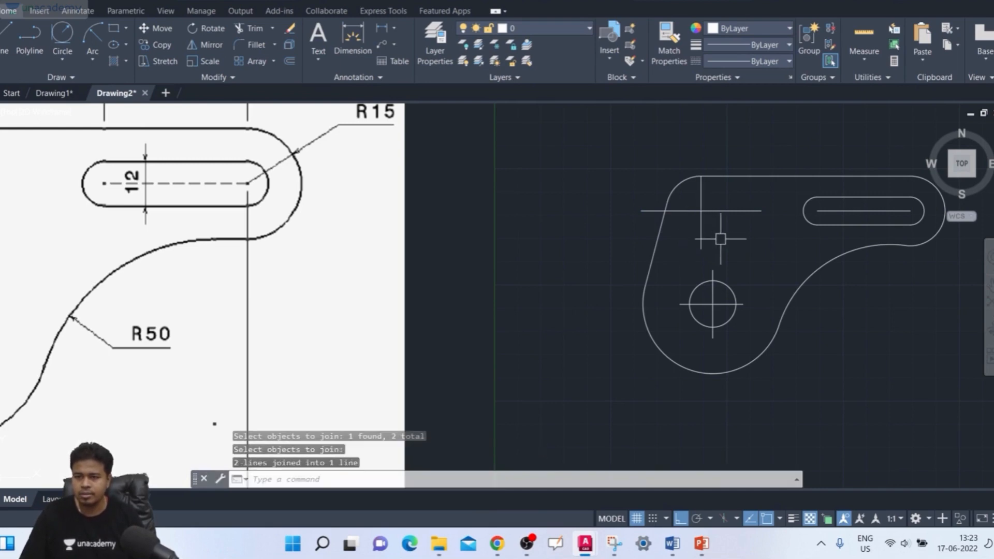
- Load the ACAD_ISO02W100 ISO dash linetype into the drawing with the Linetype Manager
scroll(721, 239, "up", 2)
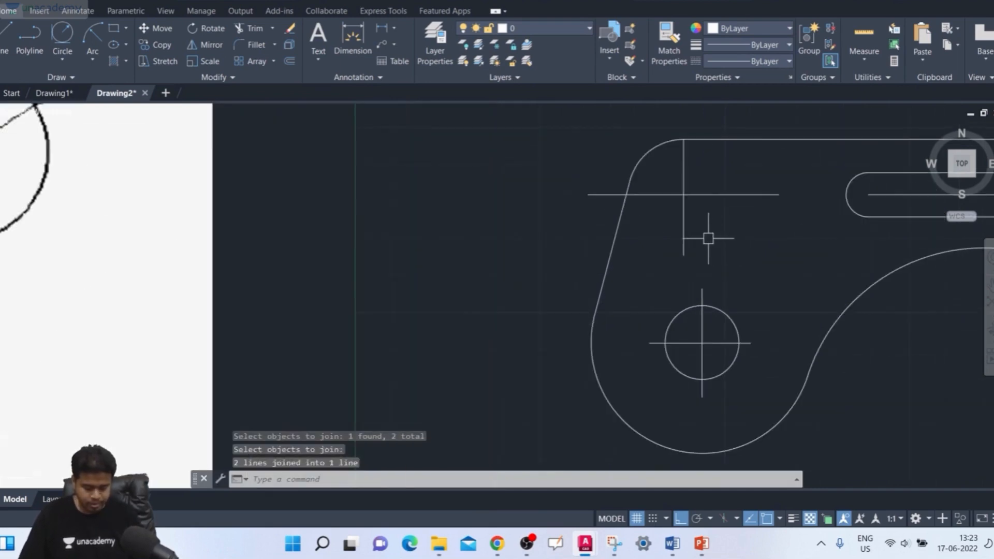
type("lt")
key("Return")
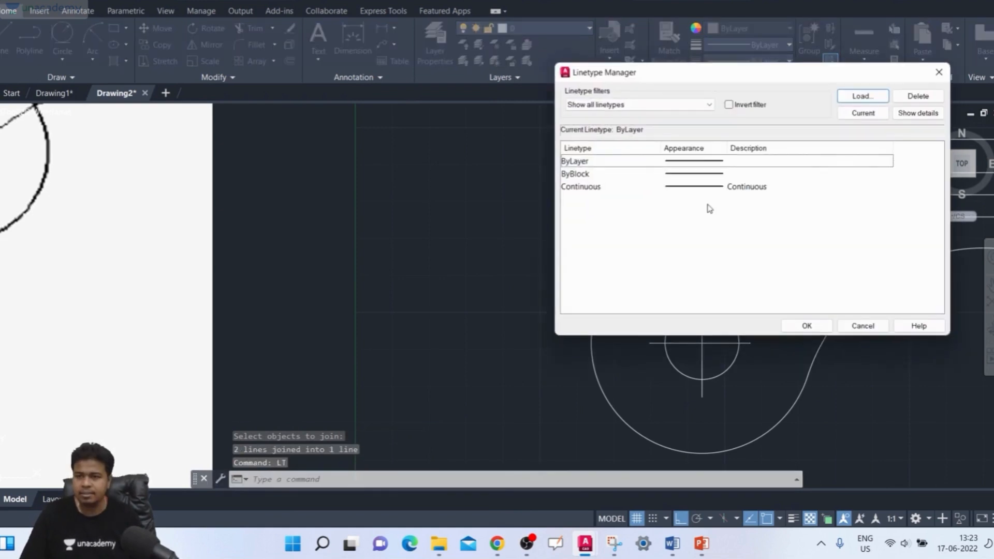
left_click(852, 99)
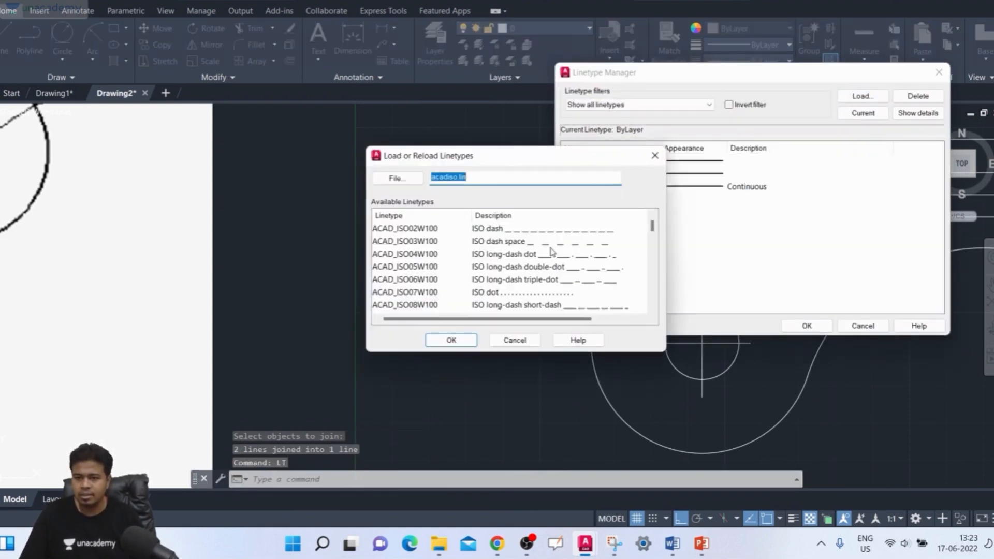
left_click(405, 228)
left_click(451, 340)
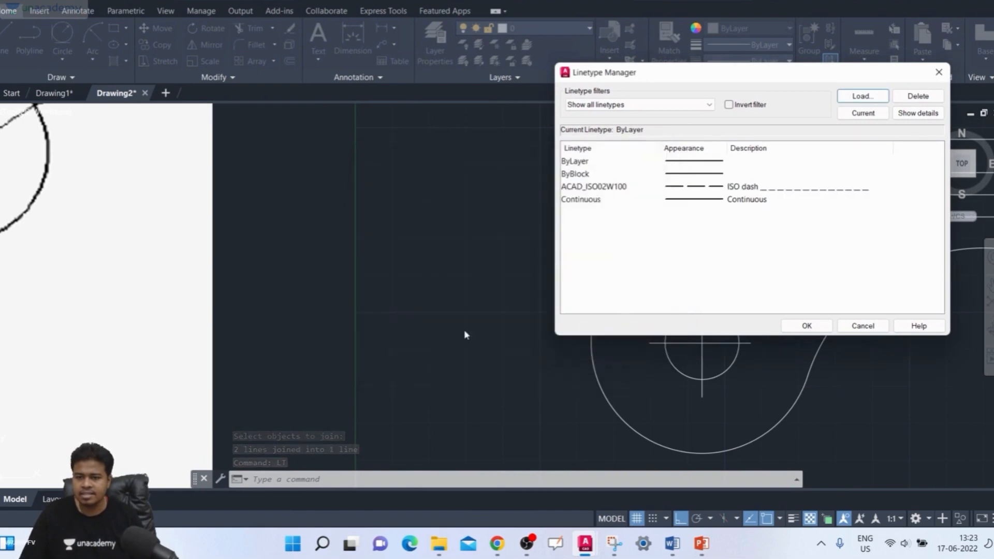
- Load the CENTER linetype into the drawing and accept the linetype settings
left_click(862, 96)
scroll(455, 263, "down", 4)
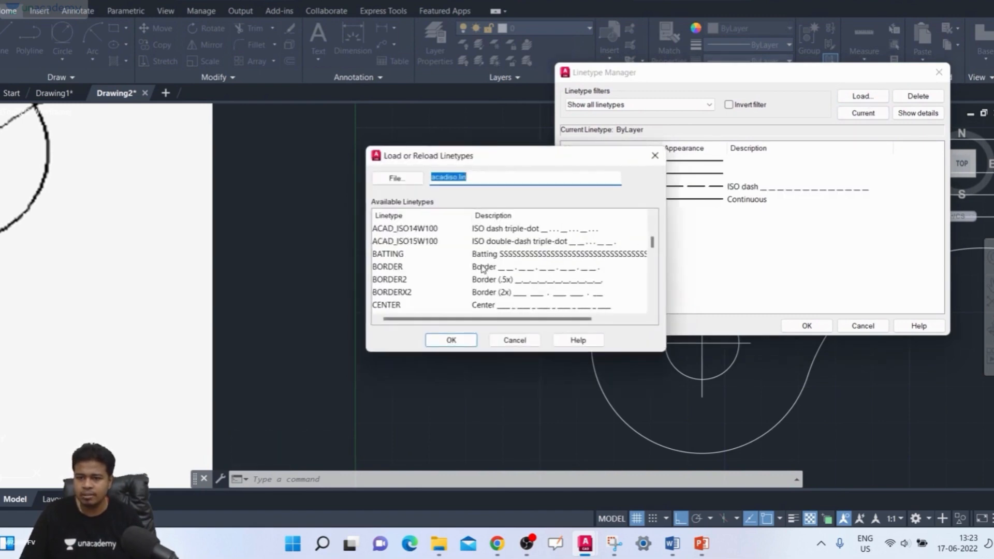
left_click(456, 305)
left_click(451, 340)
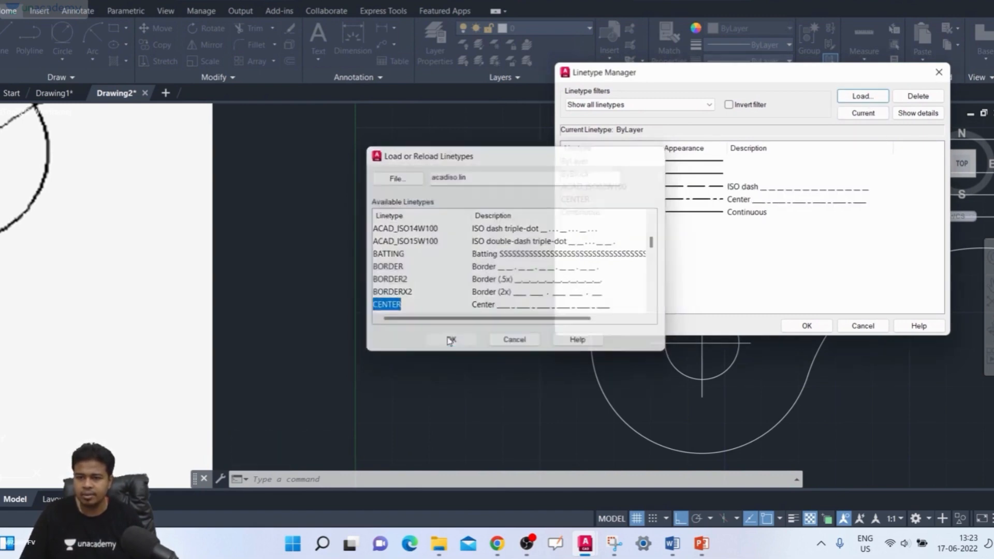
left_click(713, 201)
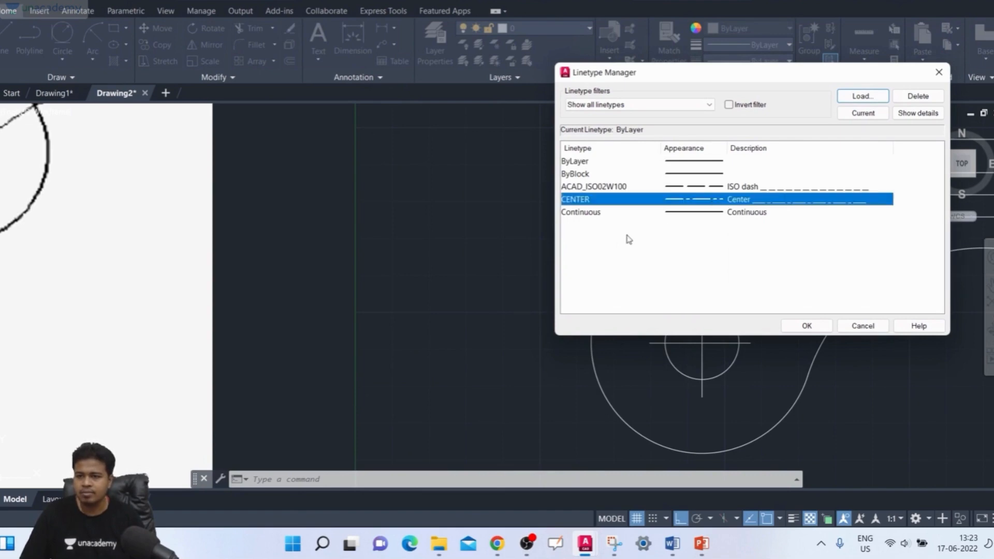
left_click(807, 327)
- Assign the CENTER linetype to the horizontal and vertical centrelines of both the upper-left corner and the hole through their properties
scroll(482, 238, "down", 2)
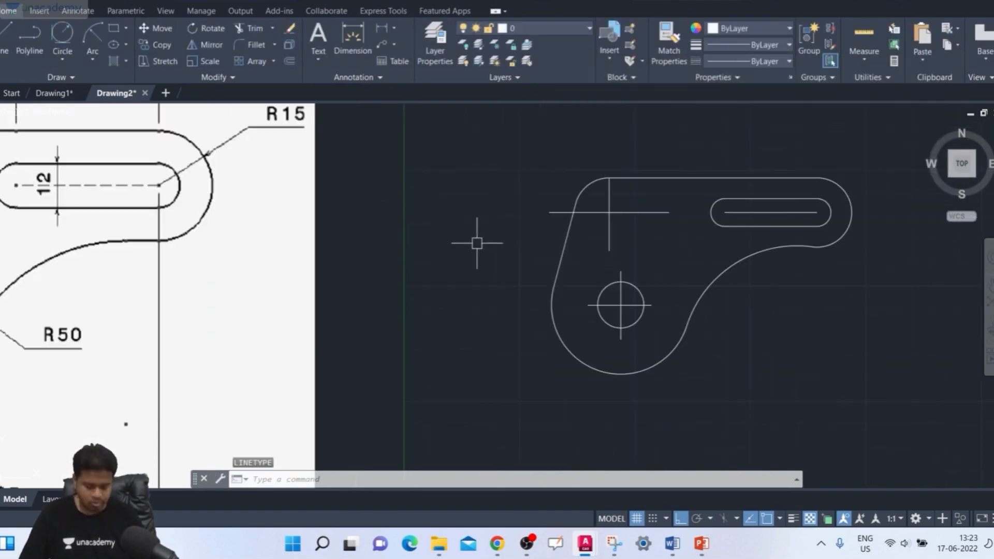
type("pr")
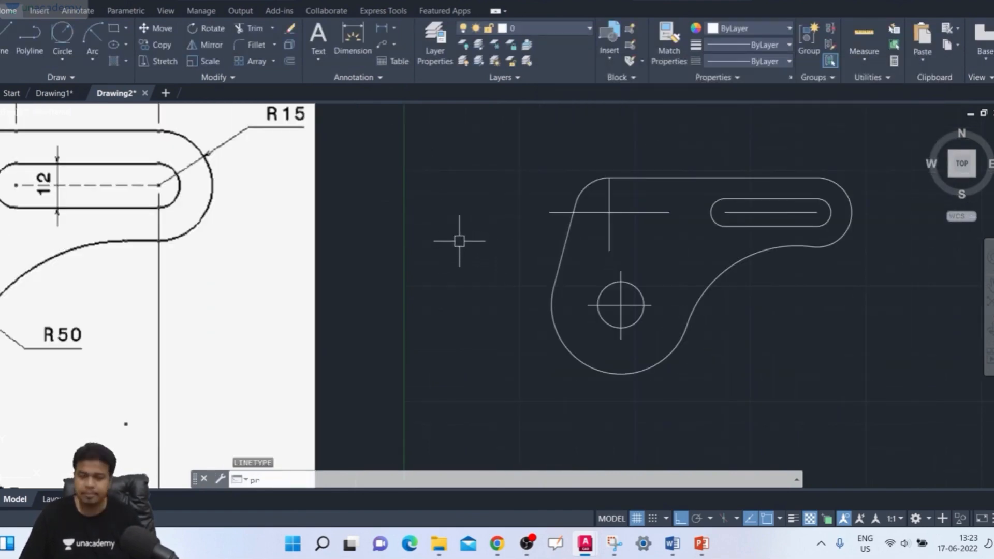
key("Return")
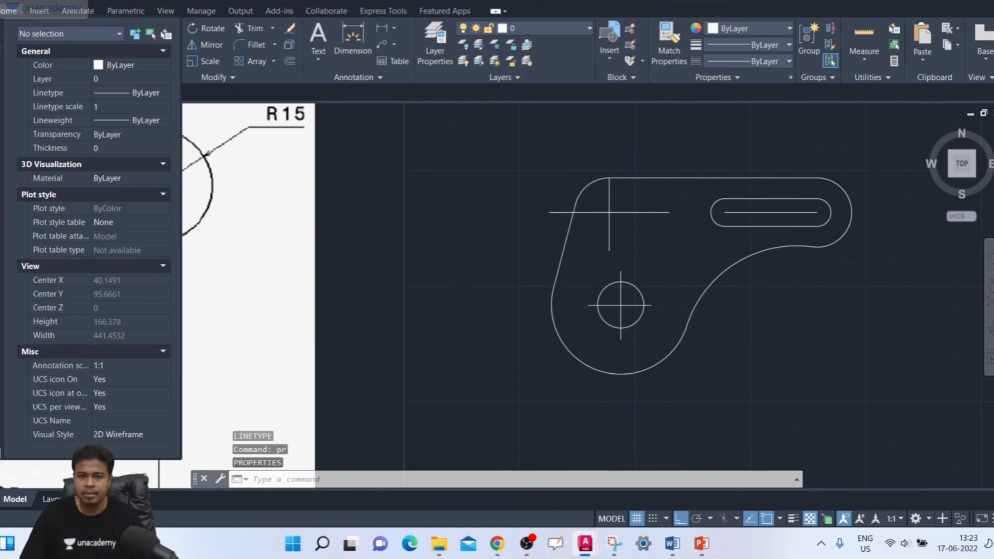
left_click(650, 212)
left_click(609, 195)
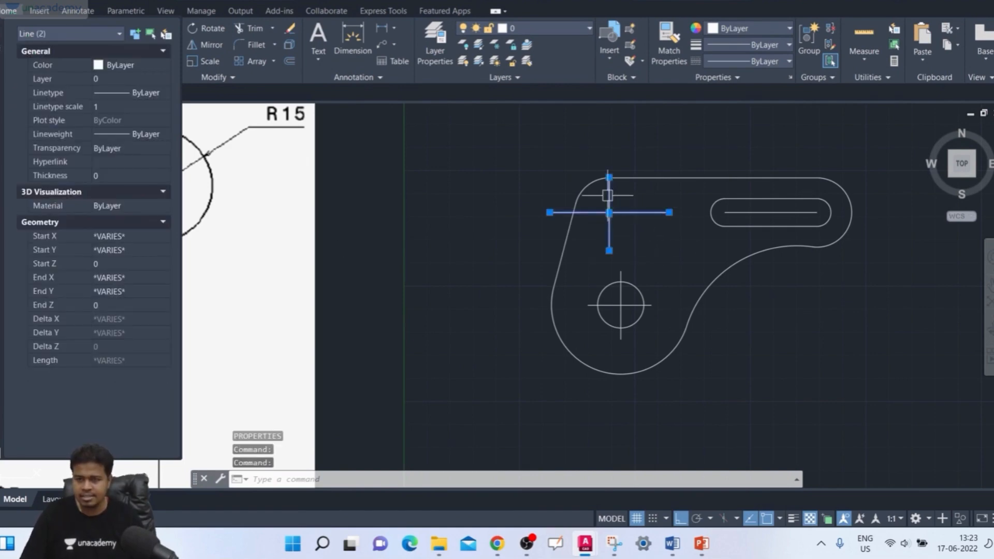
scroll(653, 305, "up", 5)
left_click(559, 277)
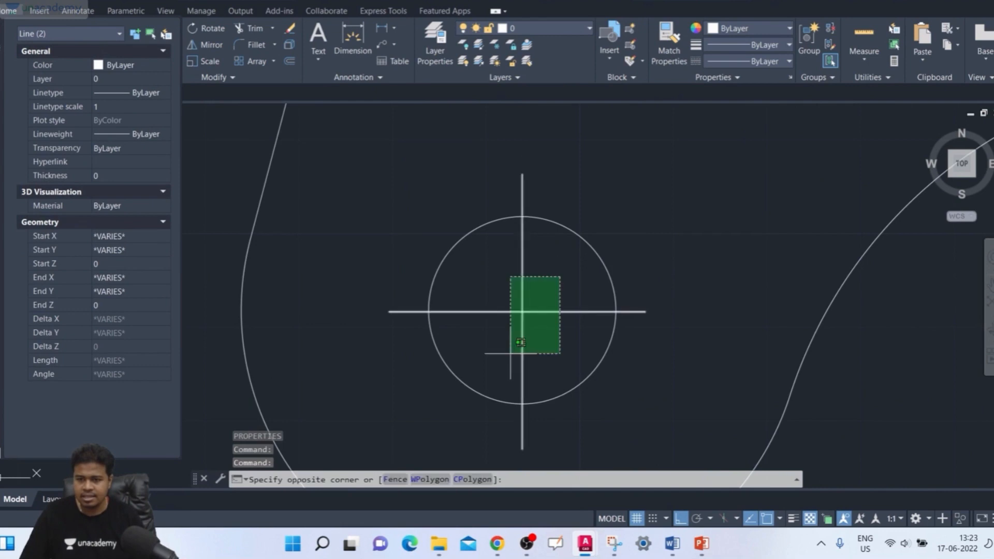
left_click(511, 355)
left_click(129, 93)
left_click(165, 93)
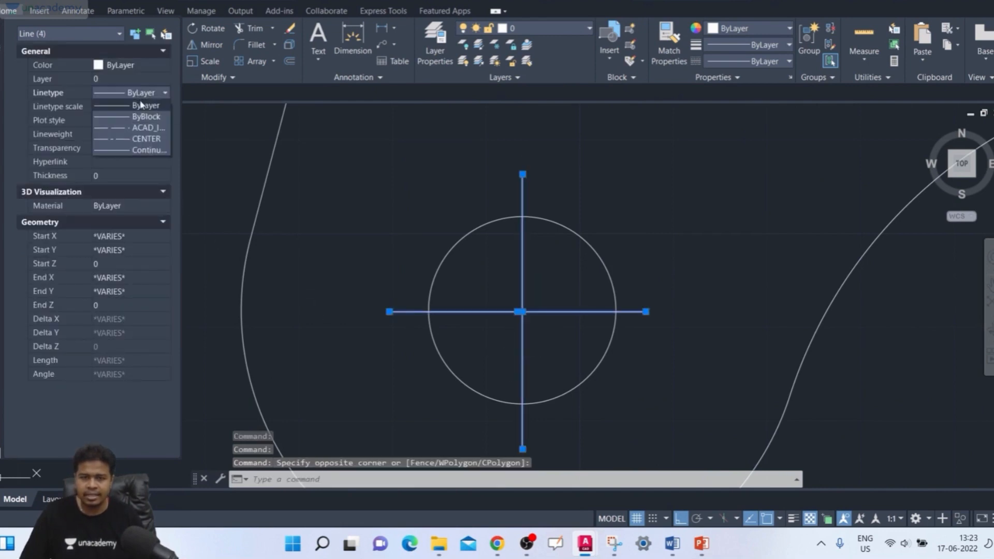
left_click(150, 140)
scroll(588, 241, "down", 5)
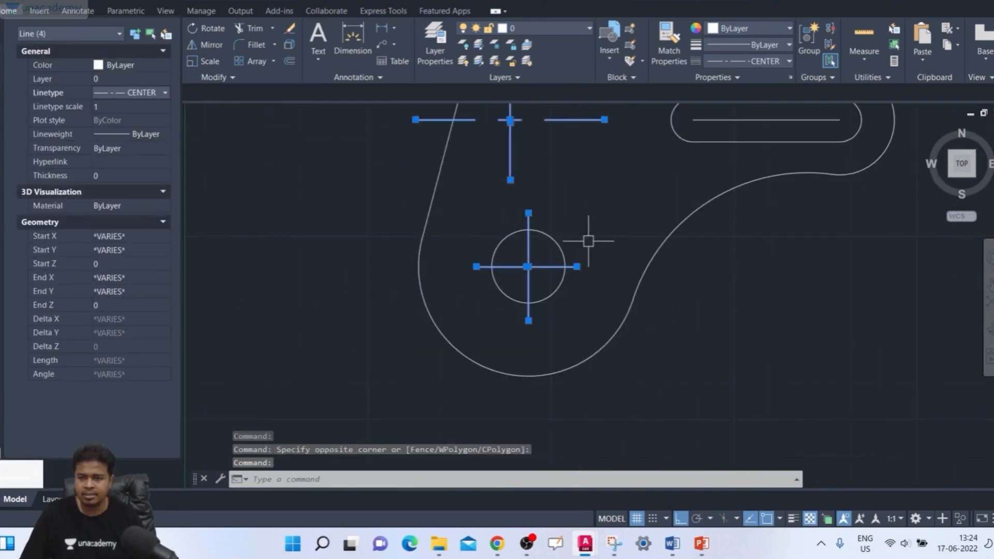
key("Escape")
- Set the linetype scale of the four corner and hole centrelines to 0.5
middle_click_drag(589, 236, 599, 288)
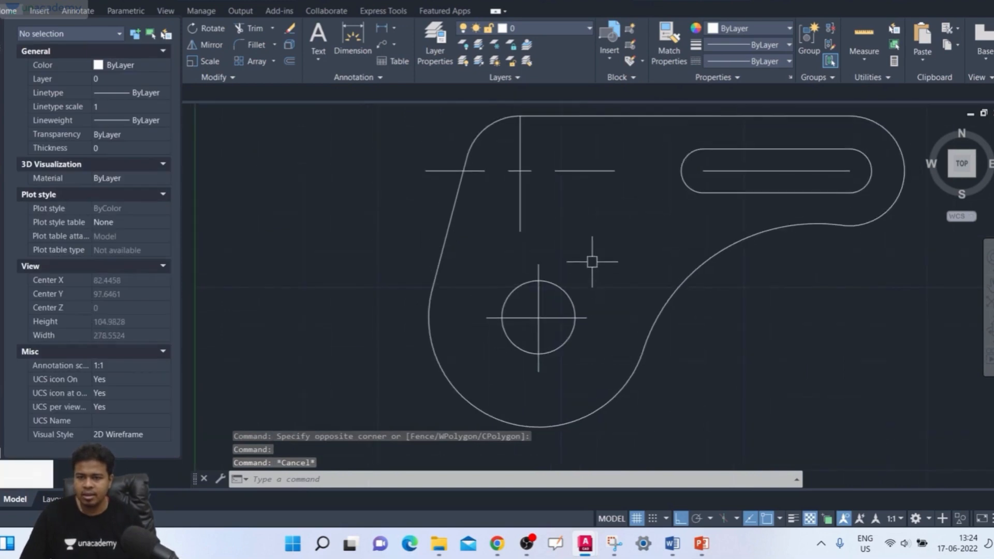
left_click(568, 160)
left_click(505, 197)
scroll(548, 310, "up", 2)
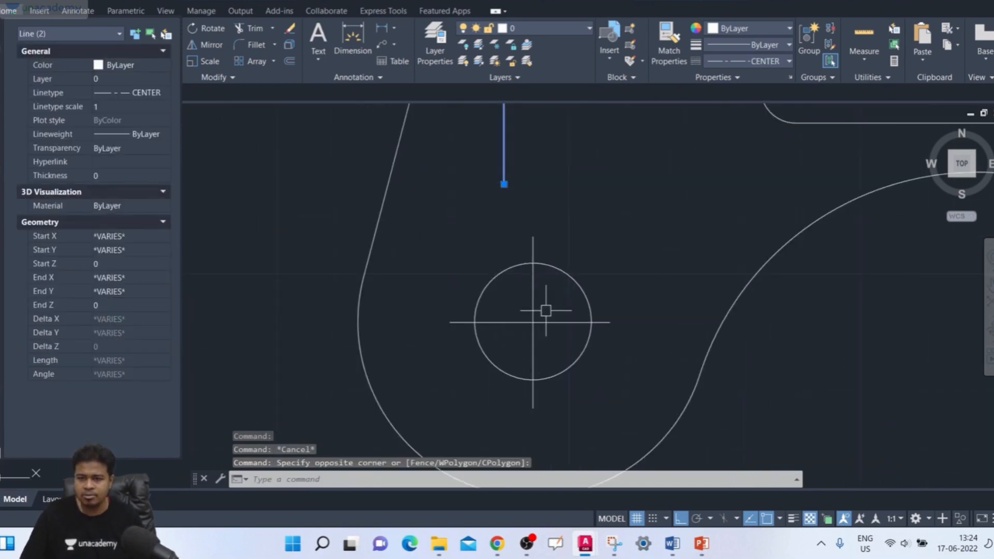
left_click(546, 310)
left_click(509, 335)
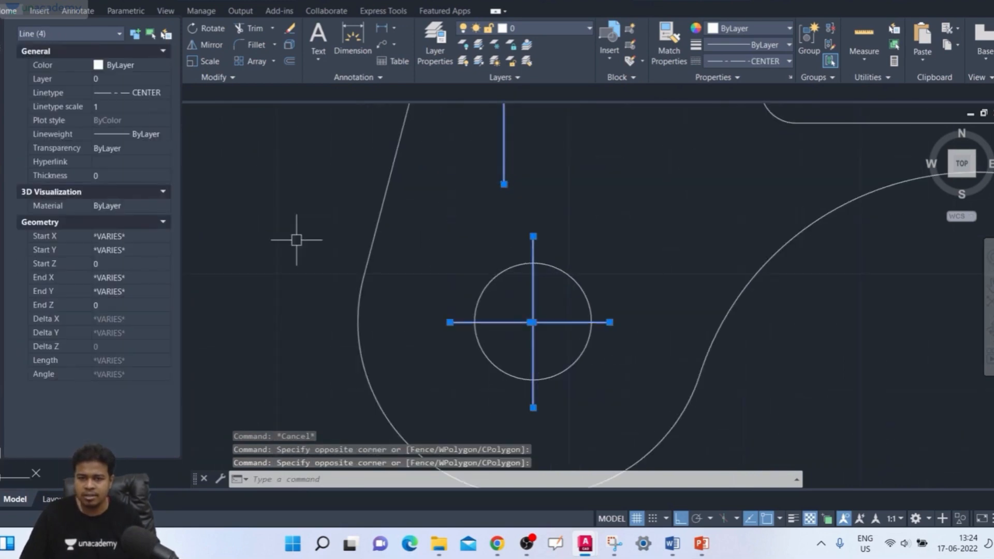
left_click(132, 108)
type("0.5")
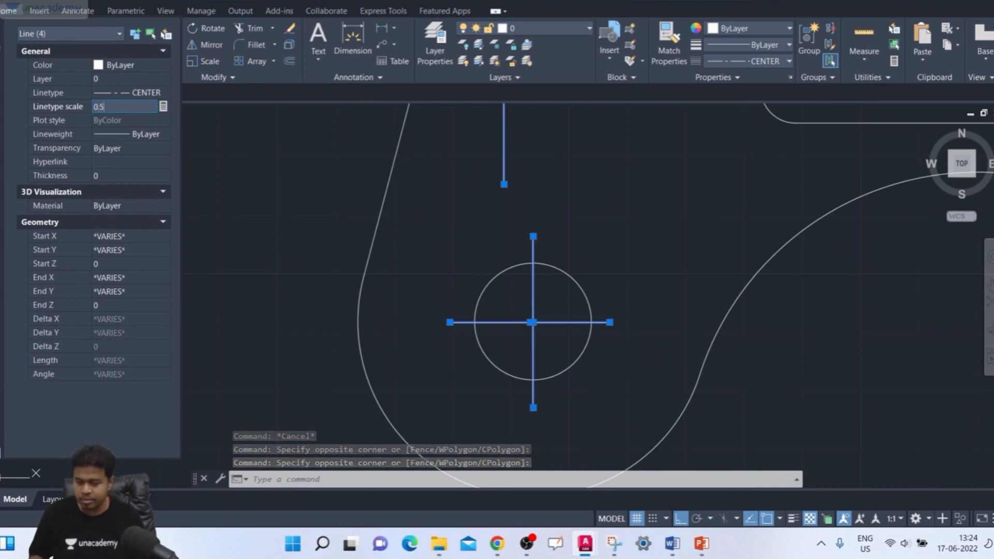
key("Return")
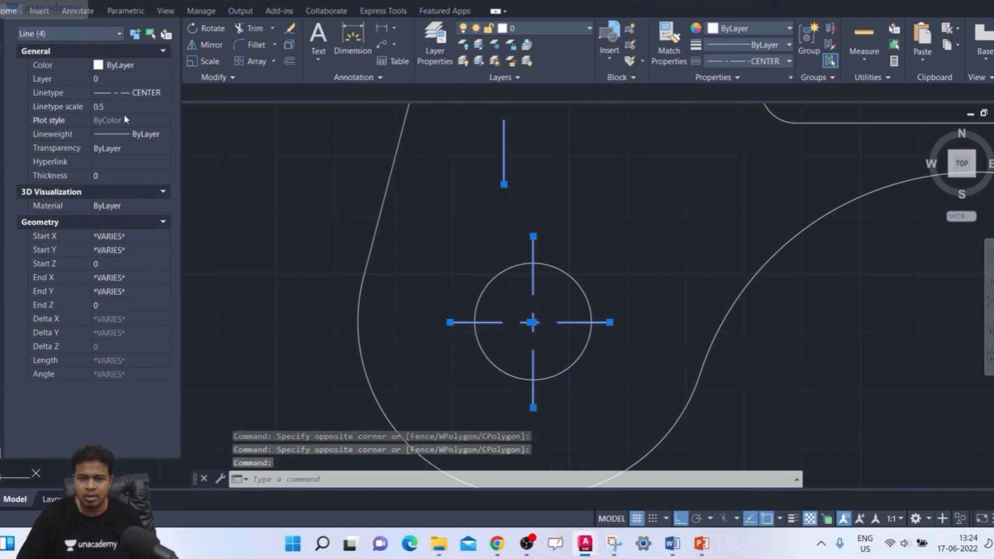
- Set the linetype scale of the four corner and hole centrelines to 0.1 and clear the selection
left_click(120, 105)
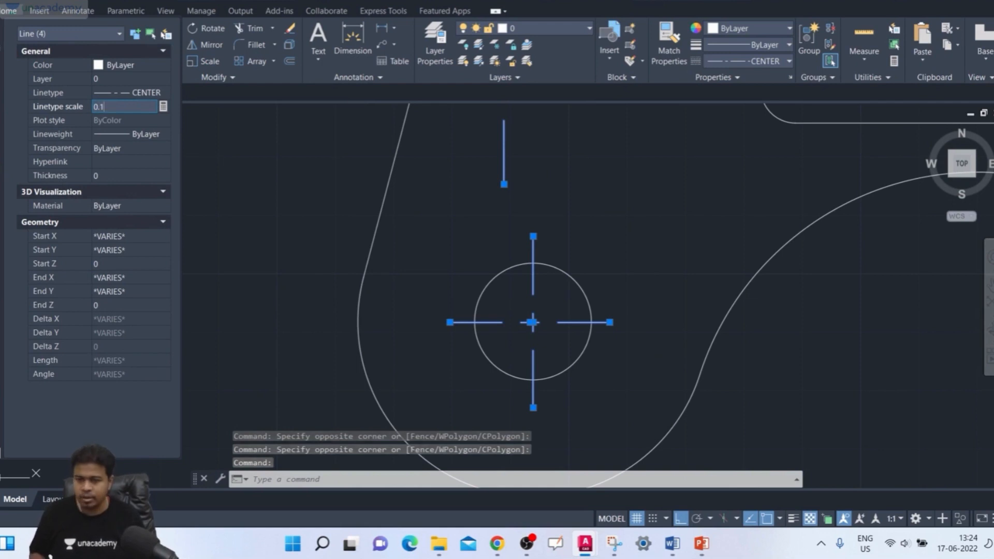
key("Return")
scroll(581, 207, "down", 4)
mouse_move(581, 206)
middle_mouse_down()
mouse_move(562, 228)
mouse_move(560, 270)
middle_mouse_up()
key("Escape")
scroll(524, 231, "up", 3)
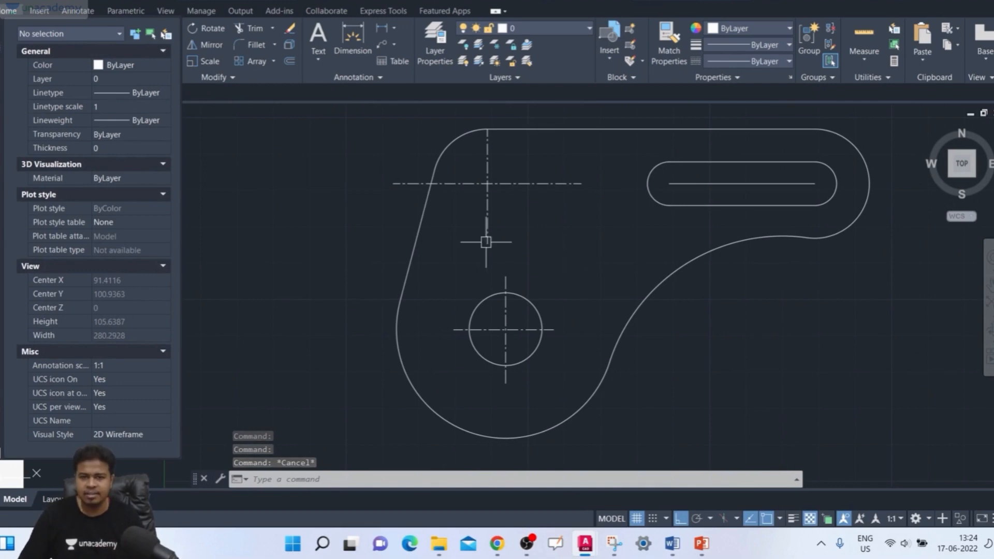
left_click(560, 161)
left_click(455, 196)
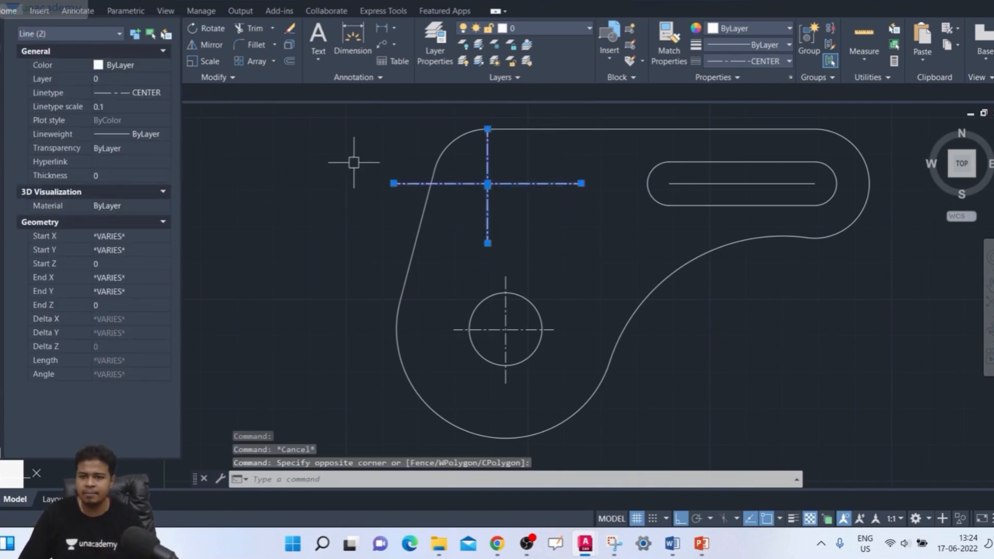
key("Escape")
- Assign the ACAD_ISO02W100 dashed linetype to the horizontal centreline inside the slot through its properties
middle_click_drag(608, 253, 519, 263)
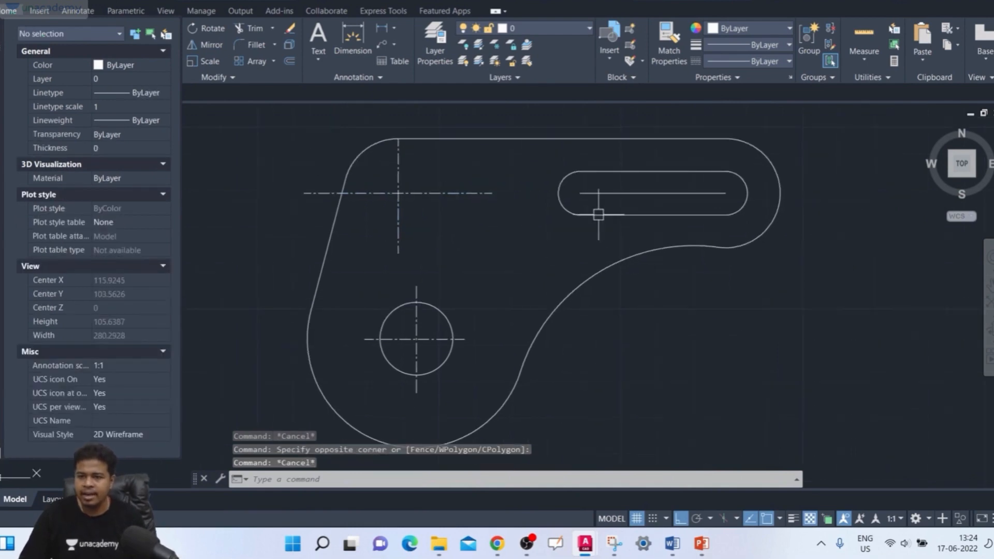
left_click(635, 194)
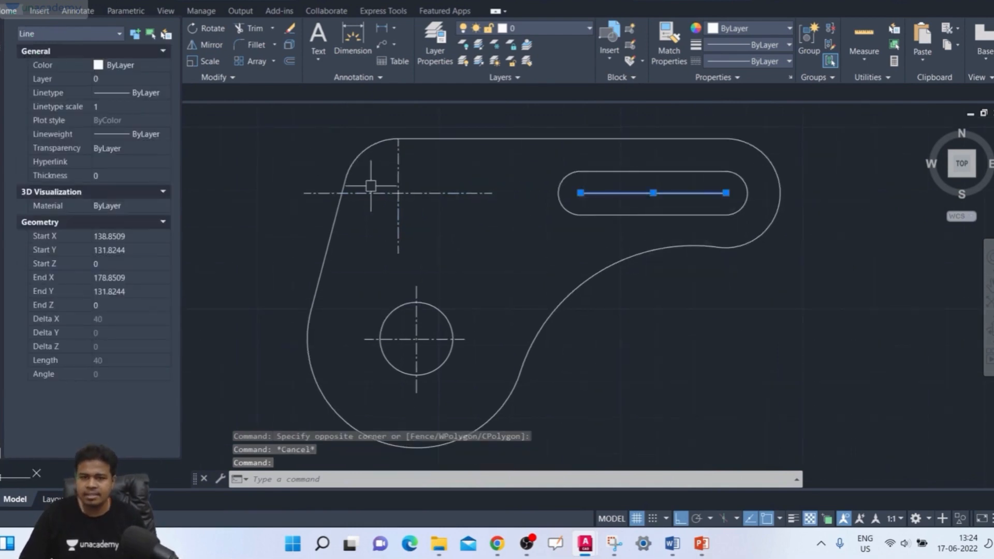
left_click(131, 95)
left_click(131, 95)
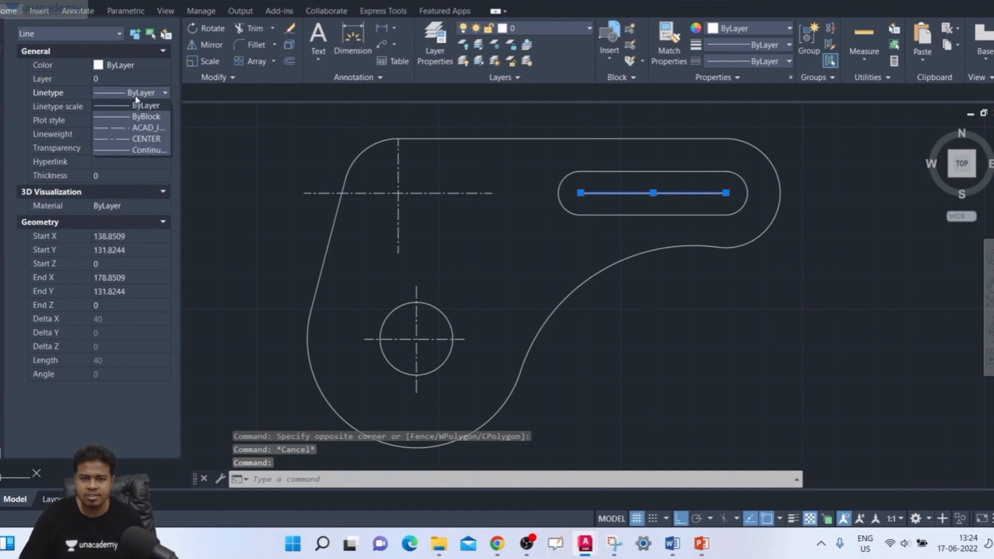
left_click(132, 128)
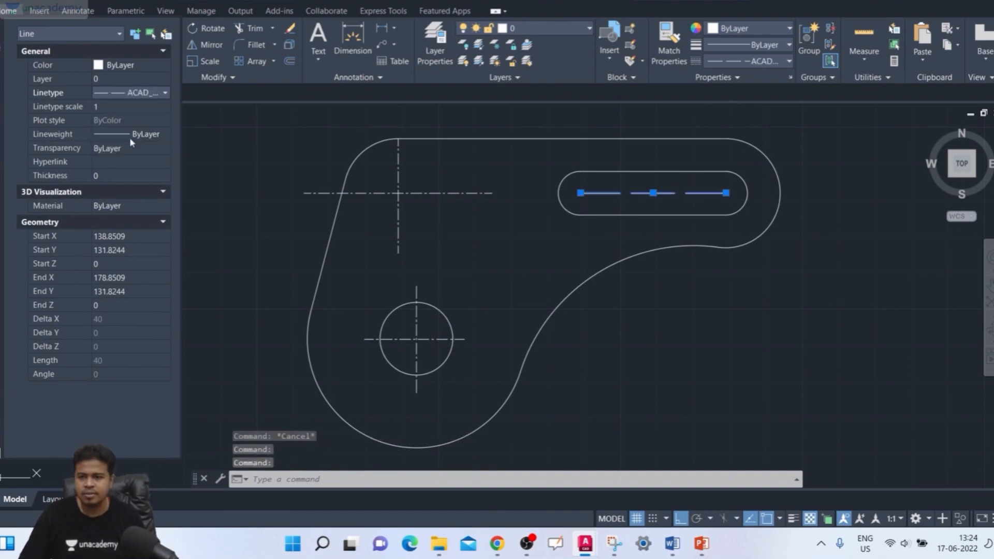
- Set the linetype scale of the slot's centreline to 0.2 and deselect the line
left_click(138, 106)
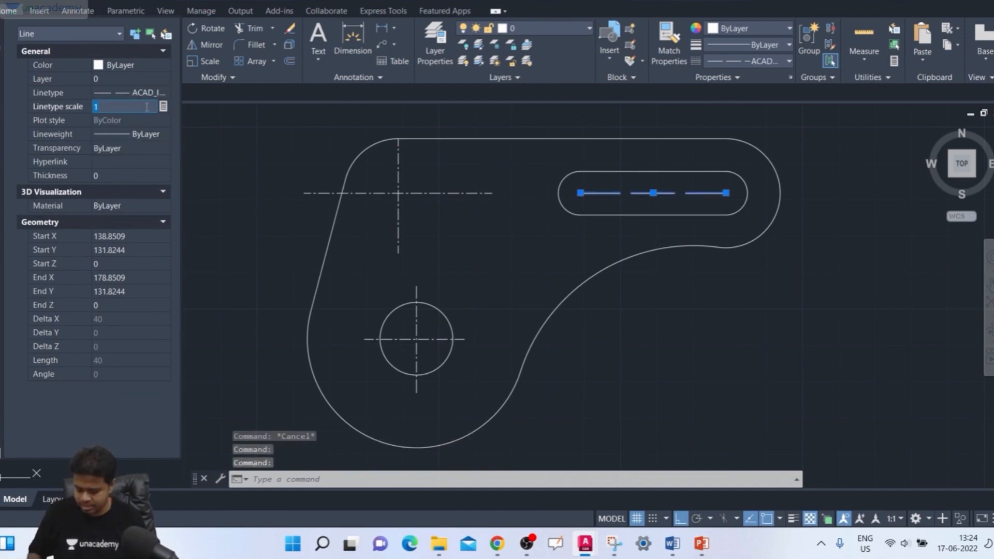
type("0.5")
key("Return")
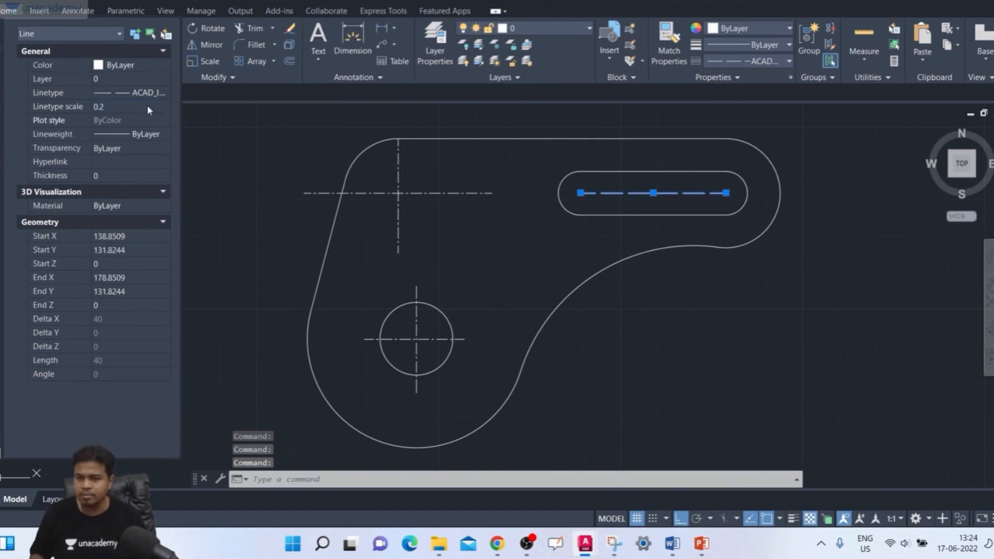
key("Escape")
scroll(590, 291, "down", 2)
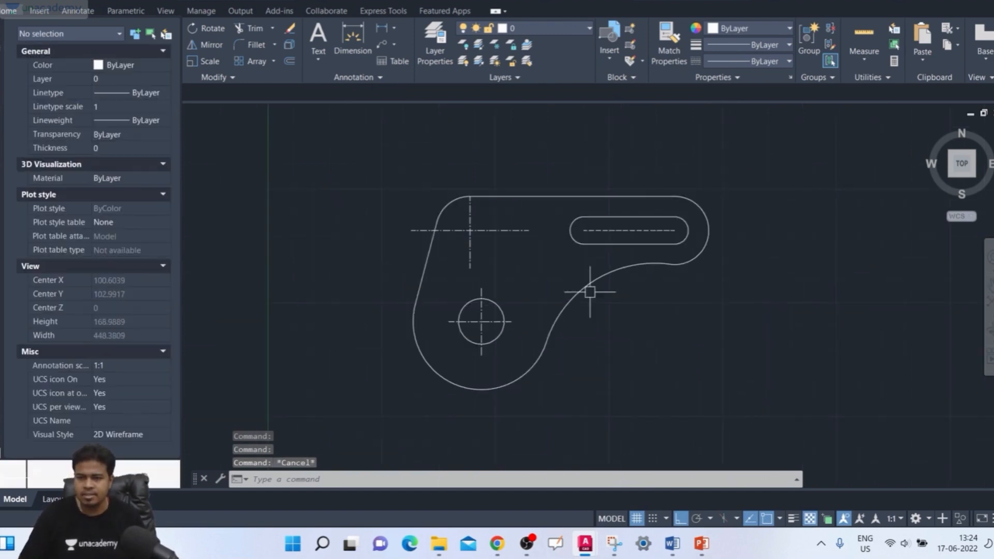
- Close the Properties palette and compare the finished bracket plate with the dimensioned reference image beside it
middle_click_drag(594, 285, 605, 279)
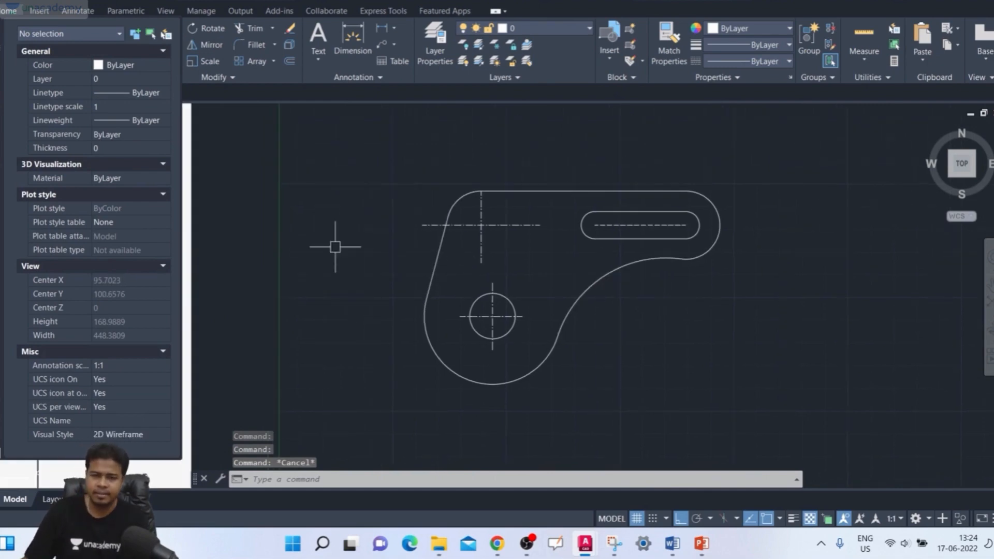
left_click(1, 27)
scroll(405, 193, "down", 4)
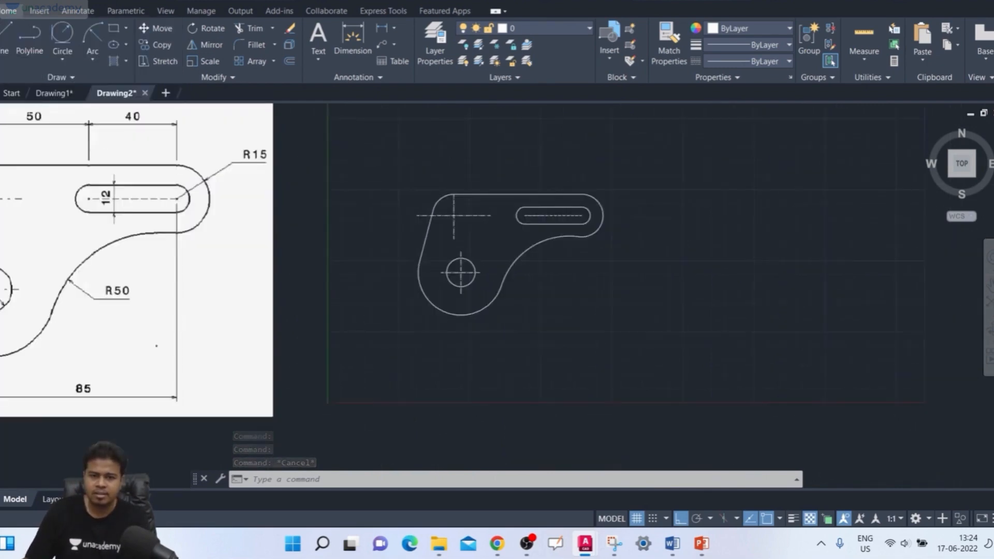
mouse_move(412, 199)
middle_mouse_down()
mouse_move(461, 231)
mouse_move(581, 221)
middle_mouse_up()
scroll(417, 222, "up", 2)
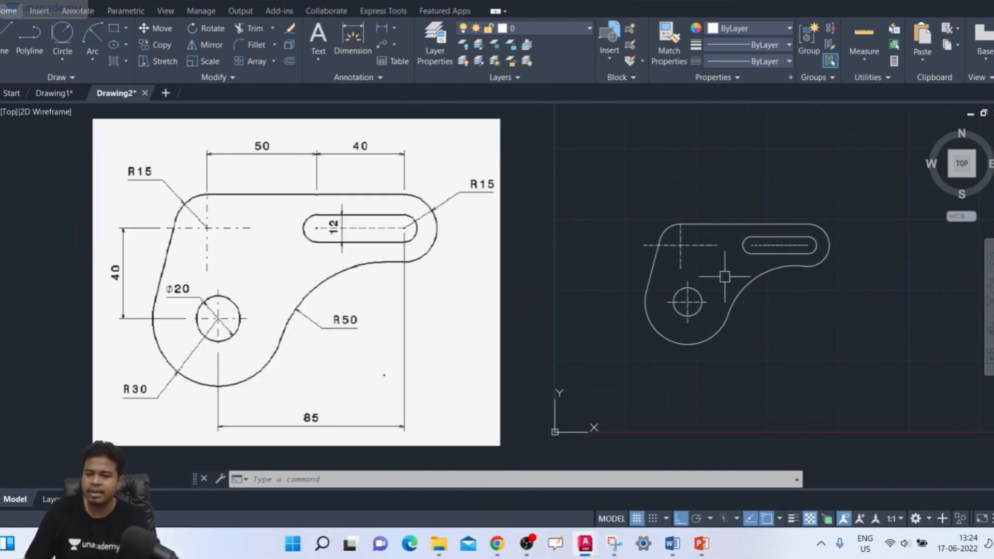